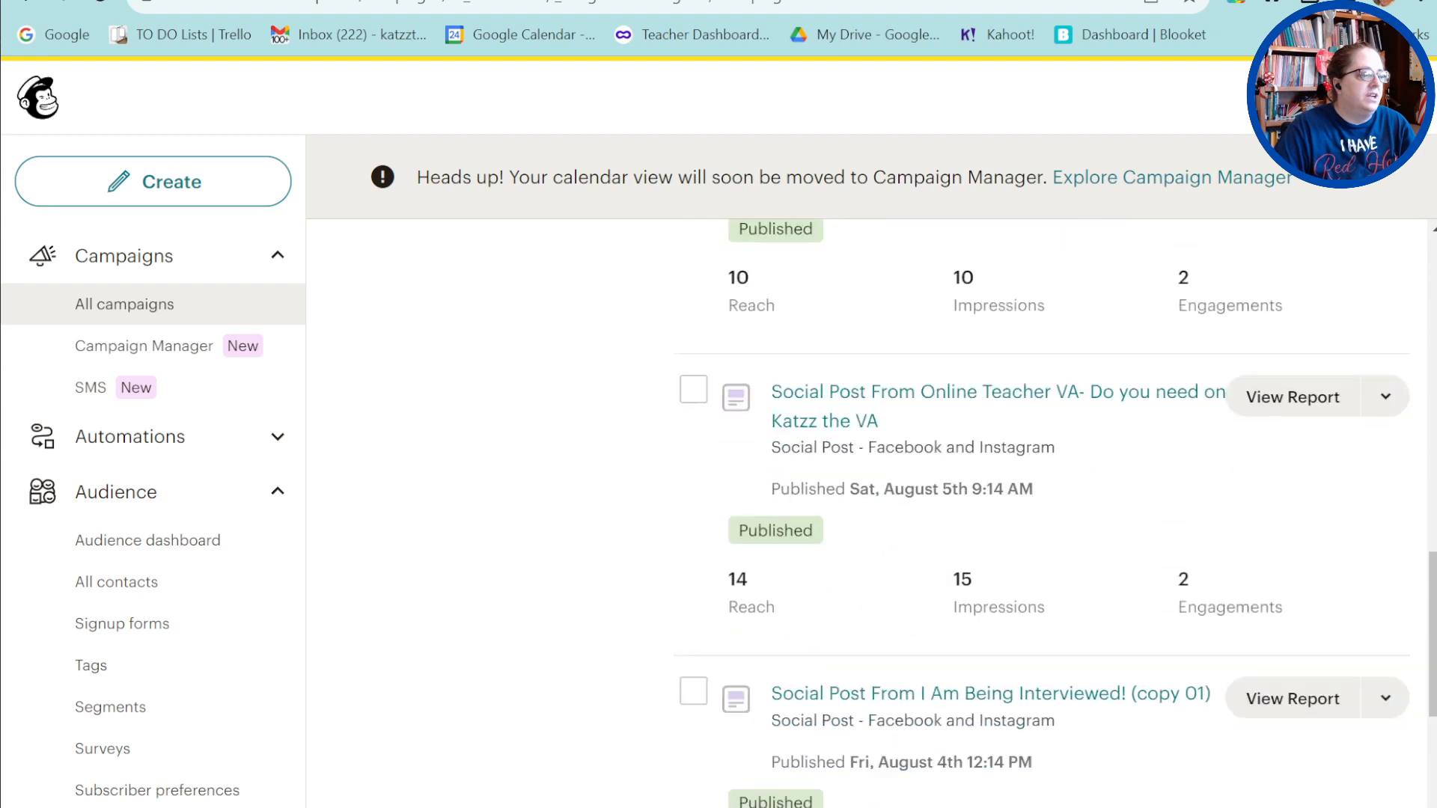
Open the sent campaign "Online Teacher VA- Do you need one? Katzz the VA" and examine its preview.
scroll(1043, 513, "down", 1)
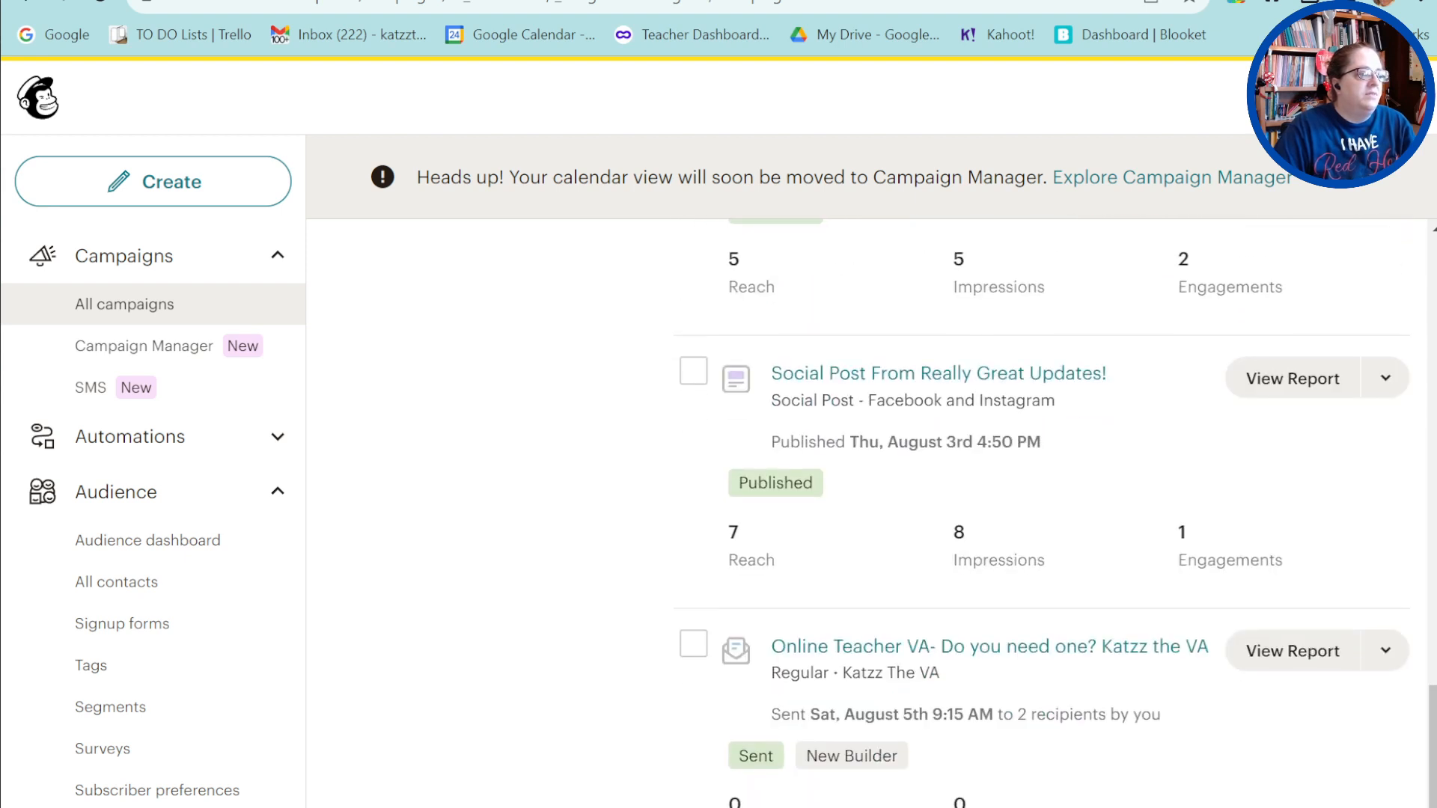
left_click(1025, 643)
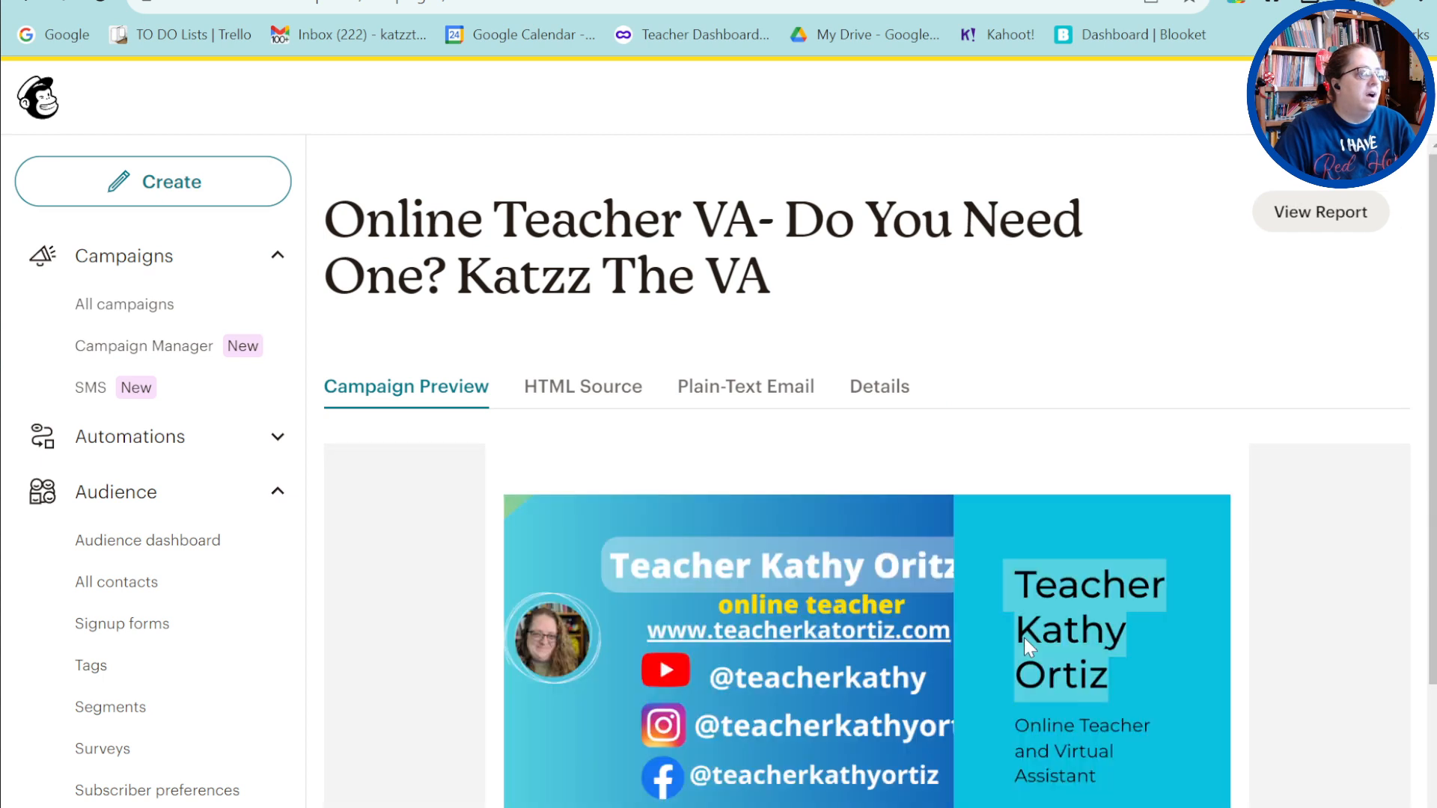
scroll(1023, 638, "down", 5)
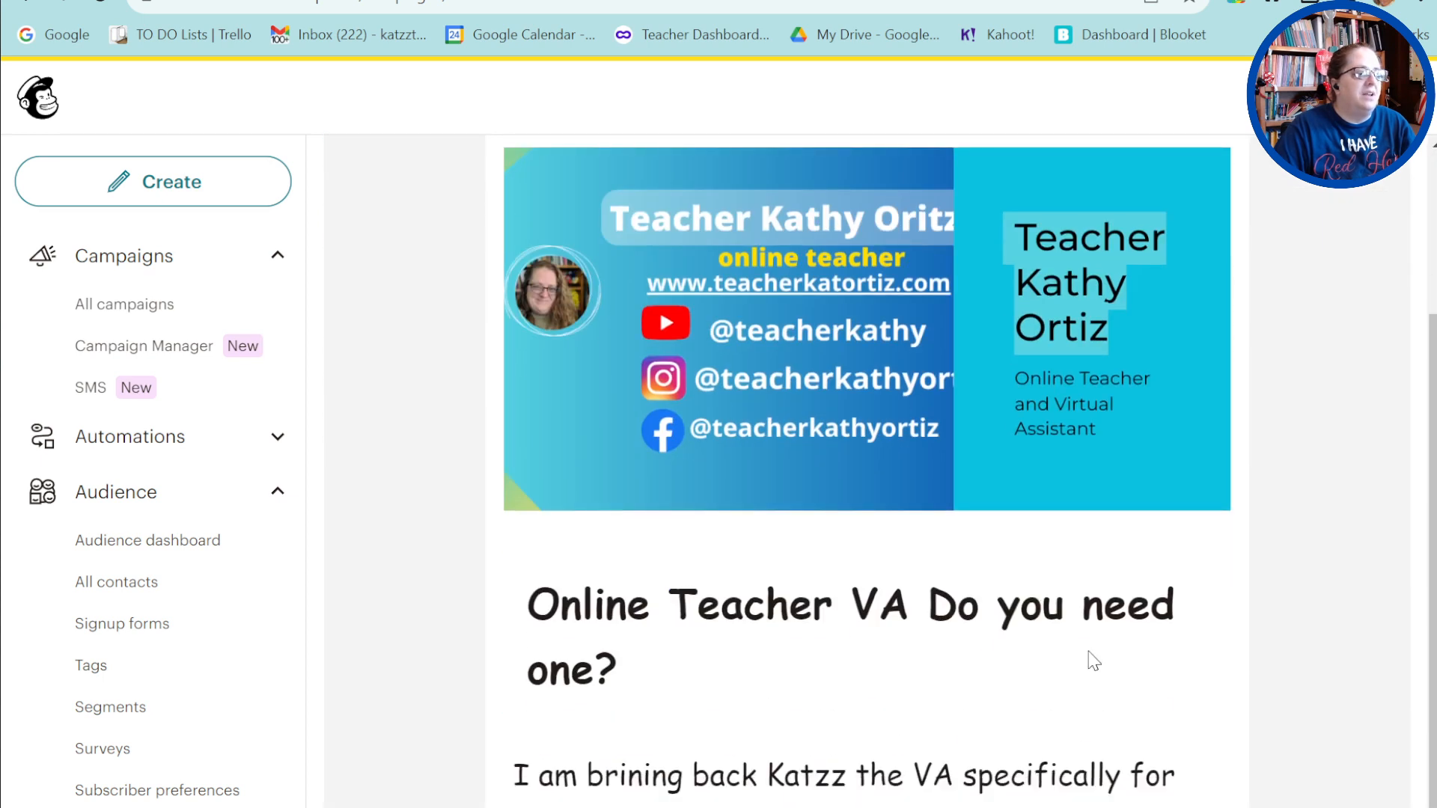
scroll(1093, 661, "down", 3)
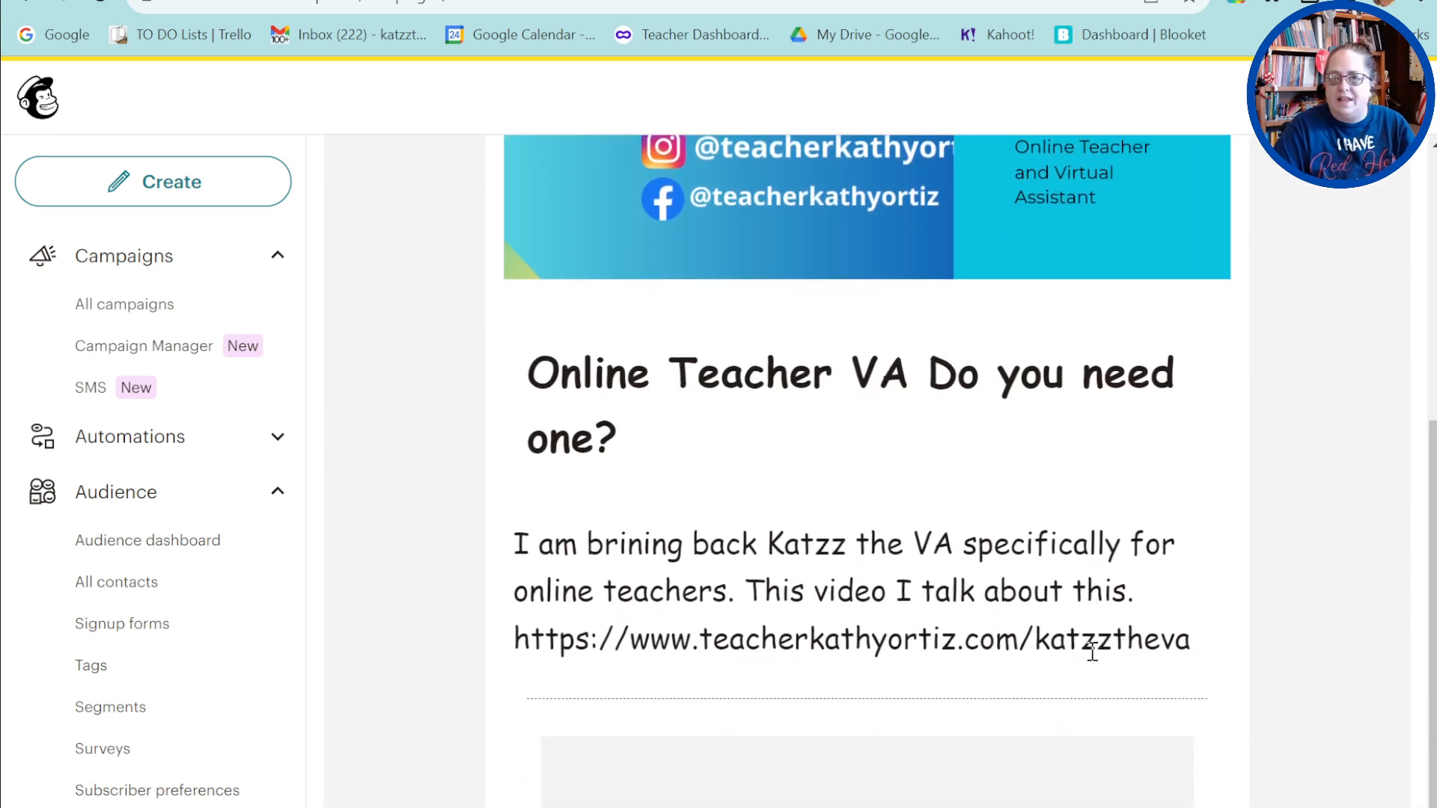
scroll(1093, 649, "down", 3)
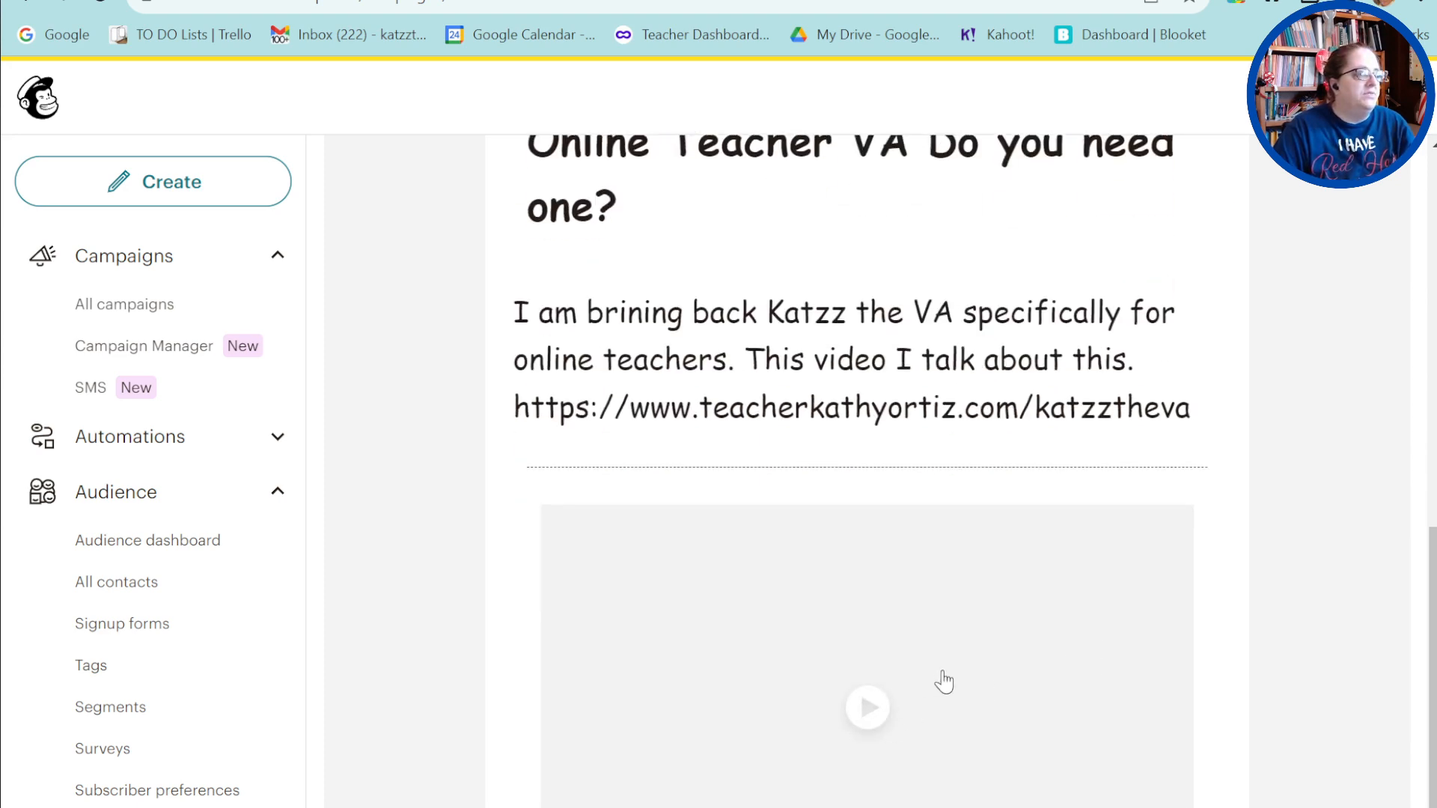
scroll(936, 674, "up", 11)
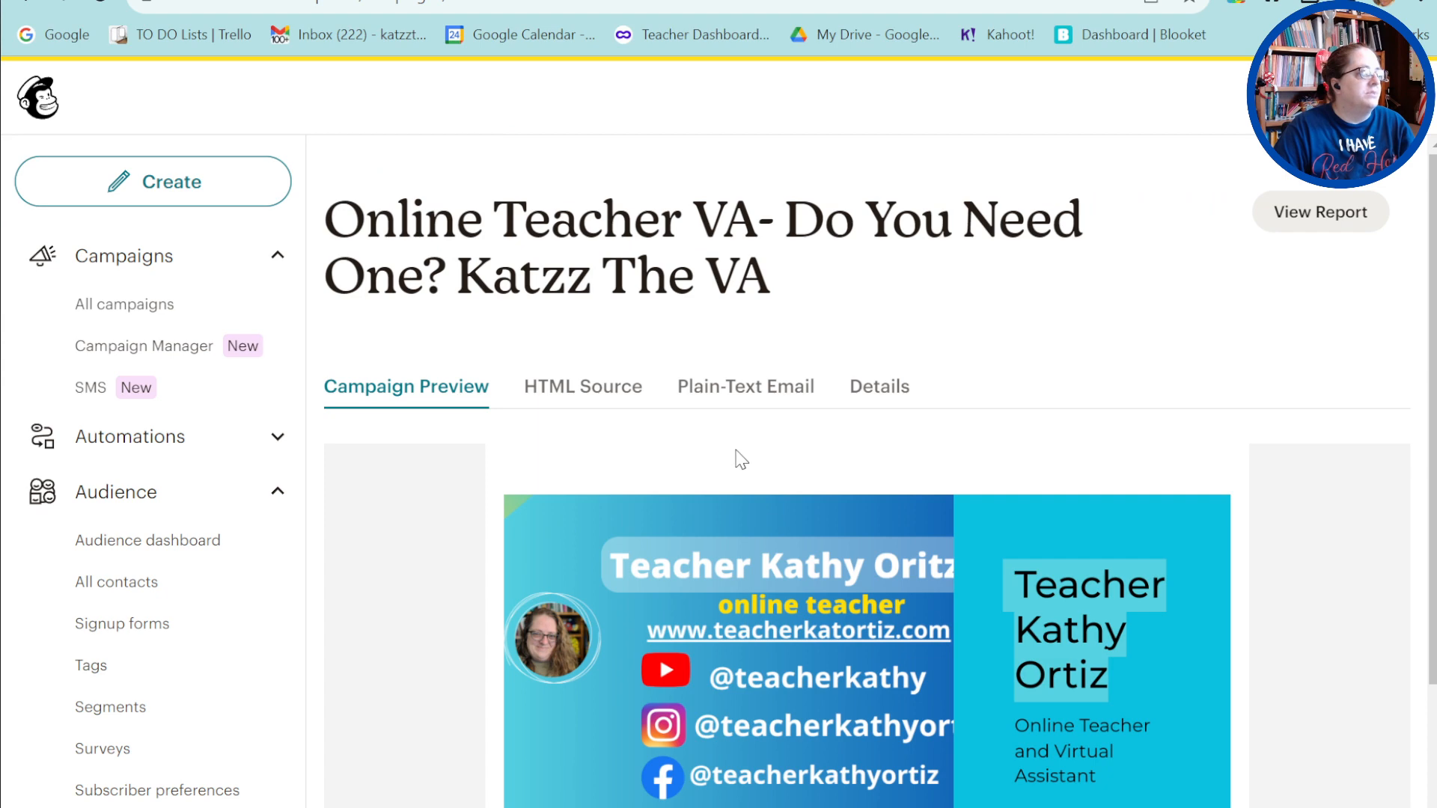
Reload the campaign preview, open its embedded video and pause it, then return to the campaign page.
left_click(102, 3)
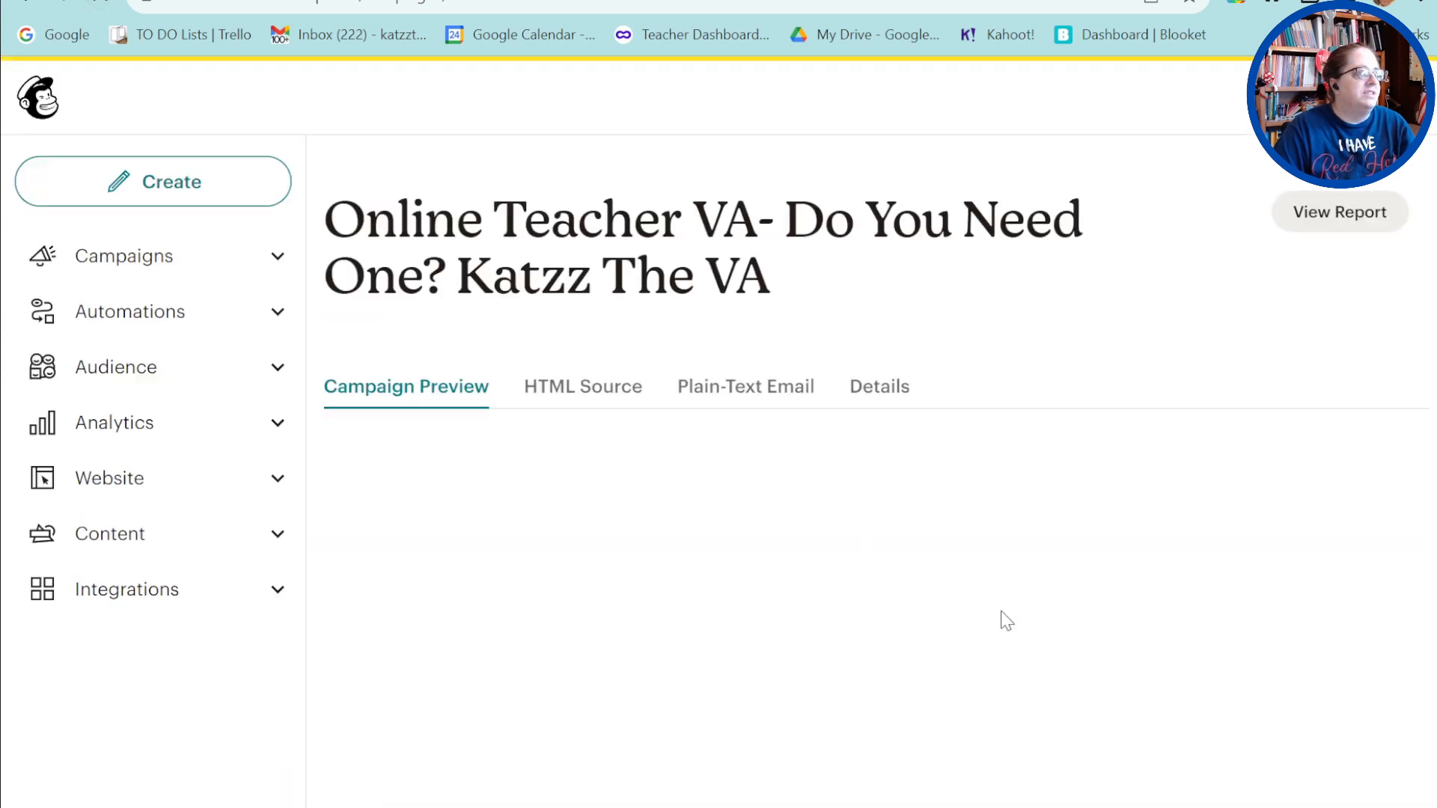
scroll(1007, 621, "down", 10)
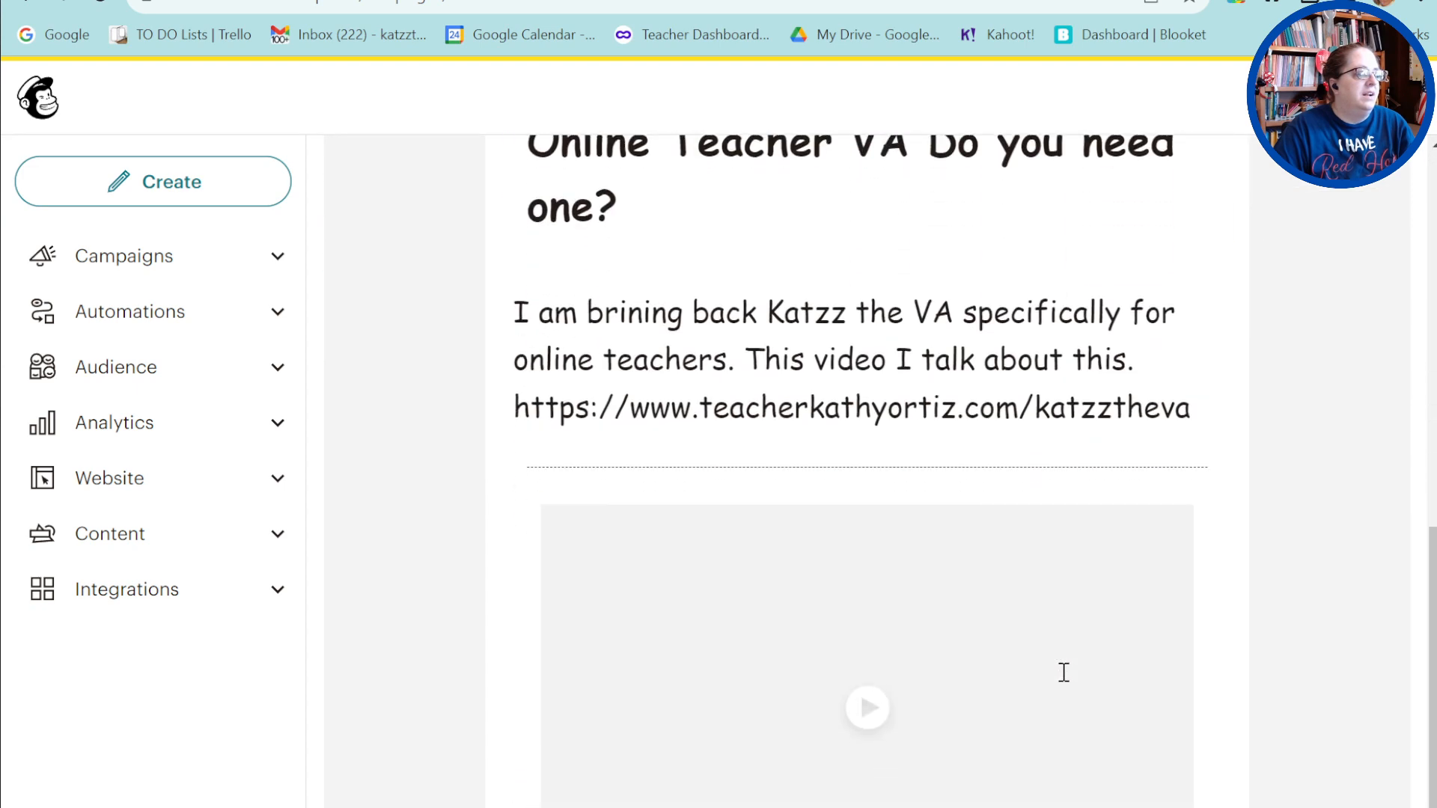
left_click(862, 722)
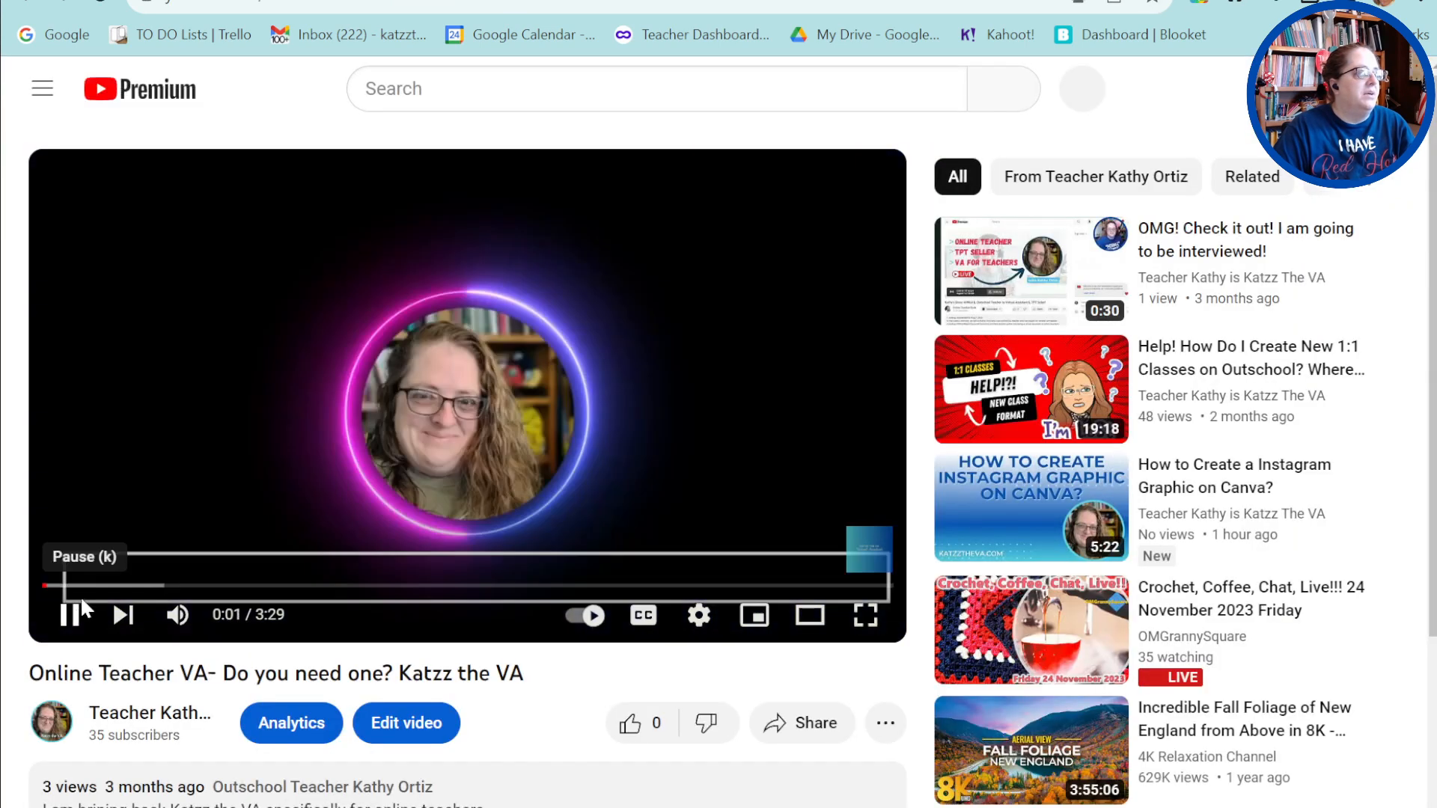
left_click(69, 613)
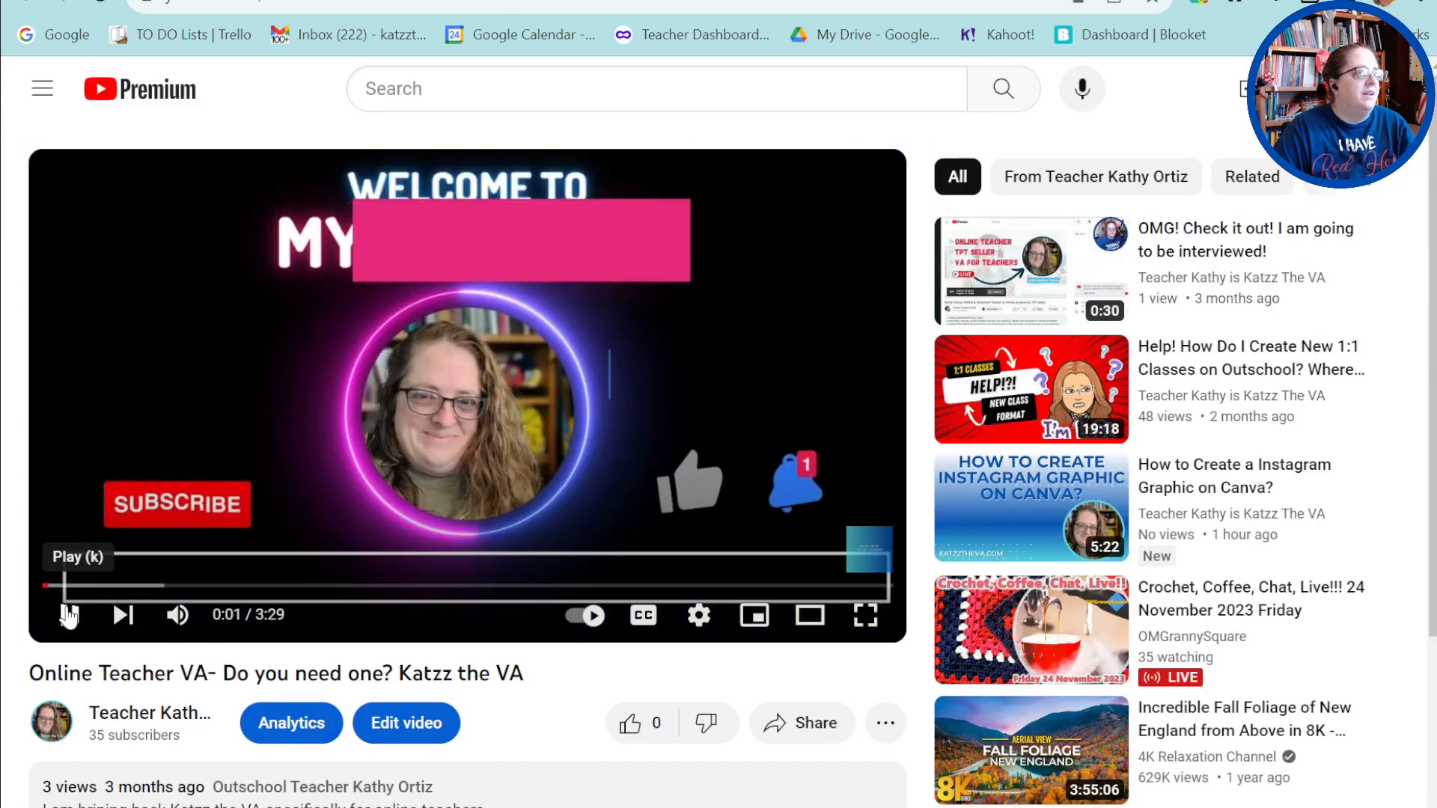
key("ctrl+w")
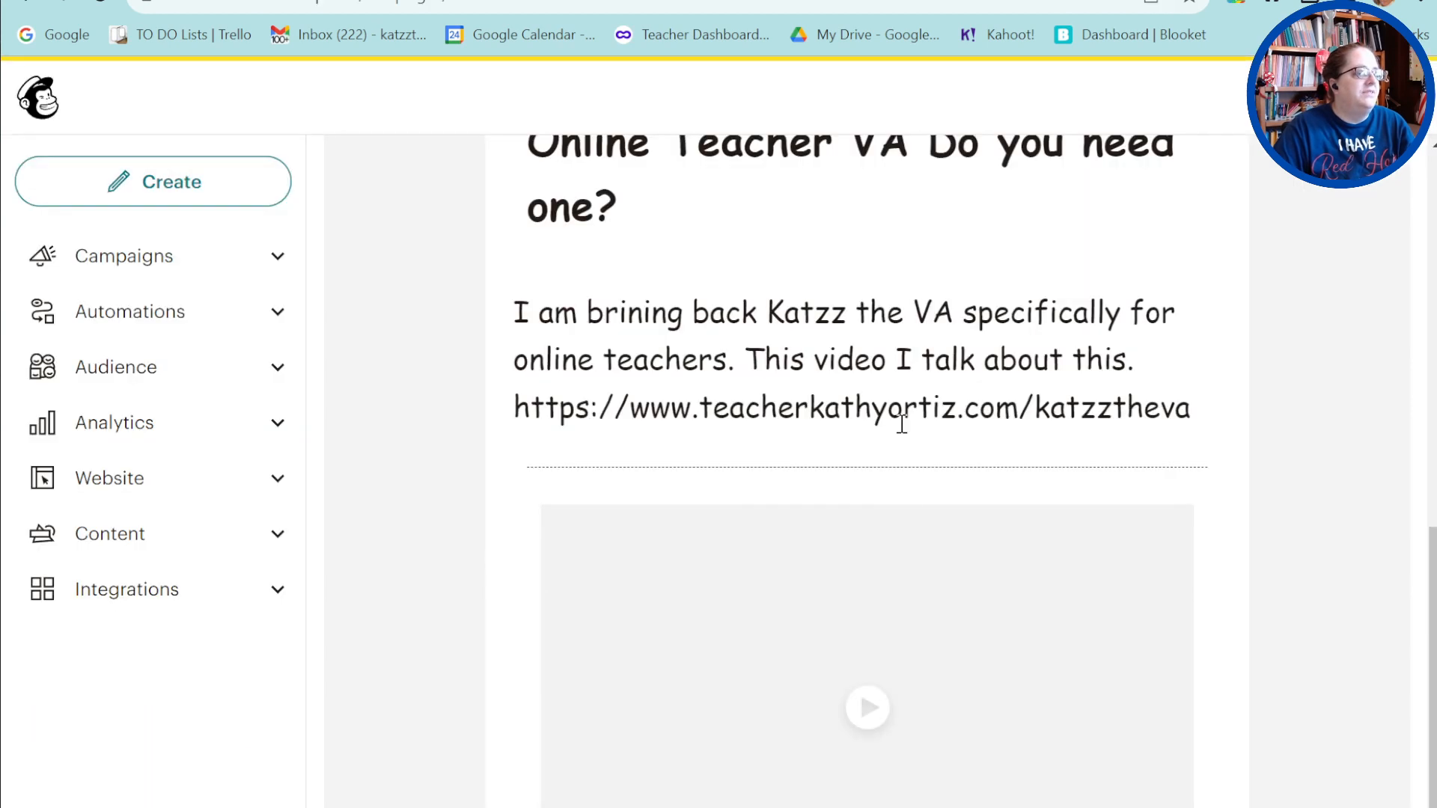
scroll(896, 733, "up", 10)
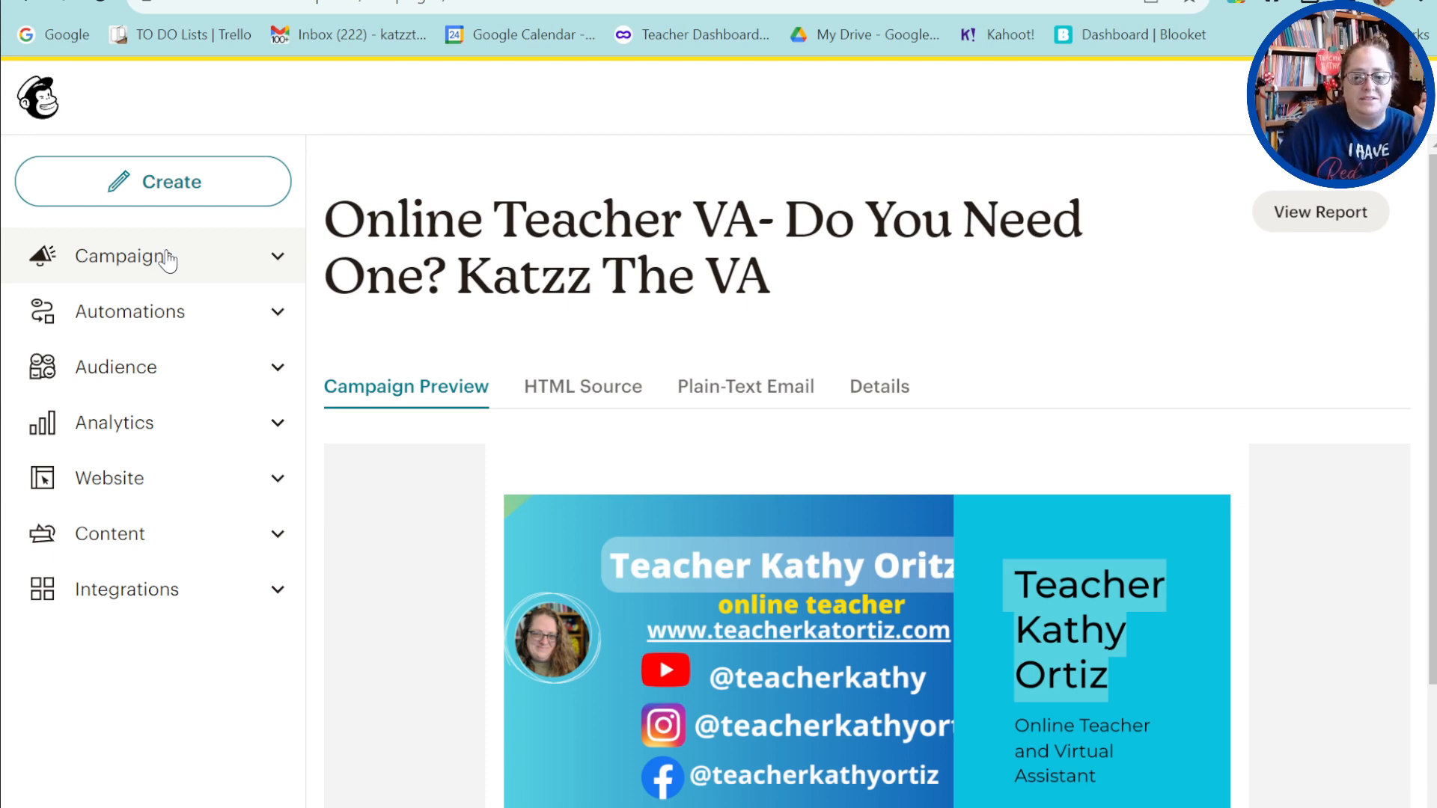
scroll(1061, 731, "down", 10)
scroll(751, 551, "up", 10)
Create a new email campaign from the campaigns overview with the internal name Test.
left_click(212, 257)
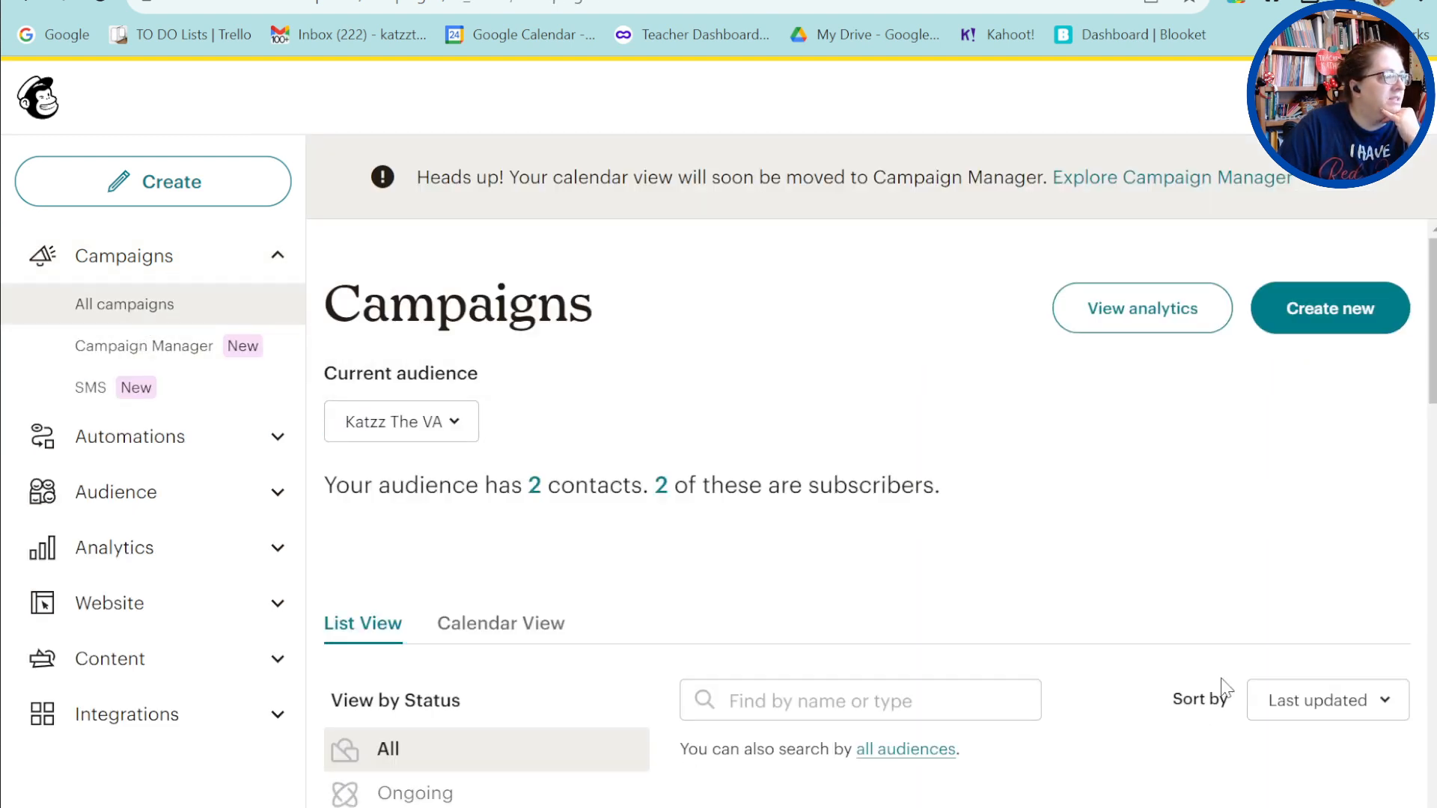
left_click(1372, 313)
left_click(697, 561)
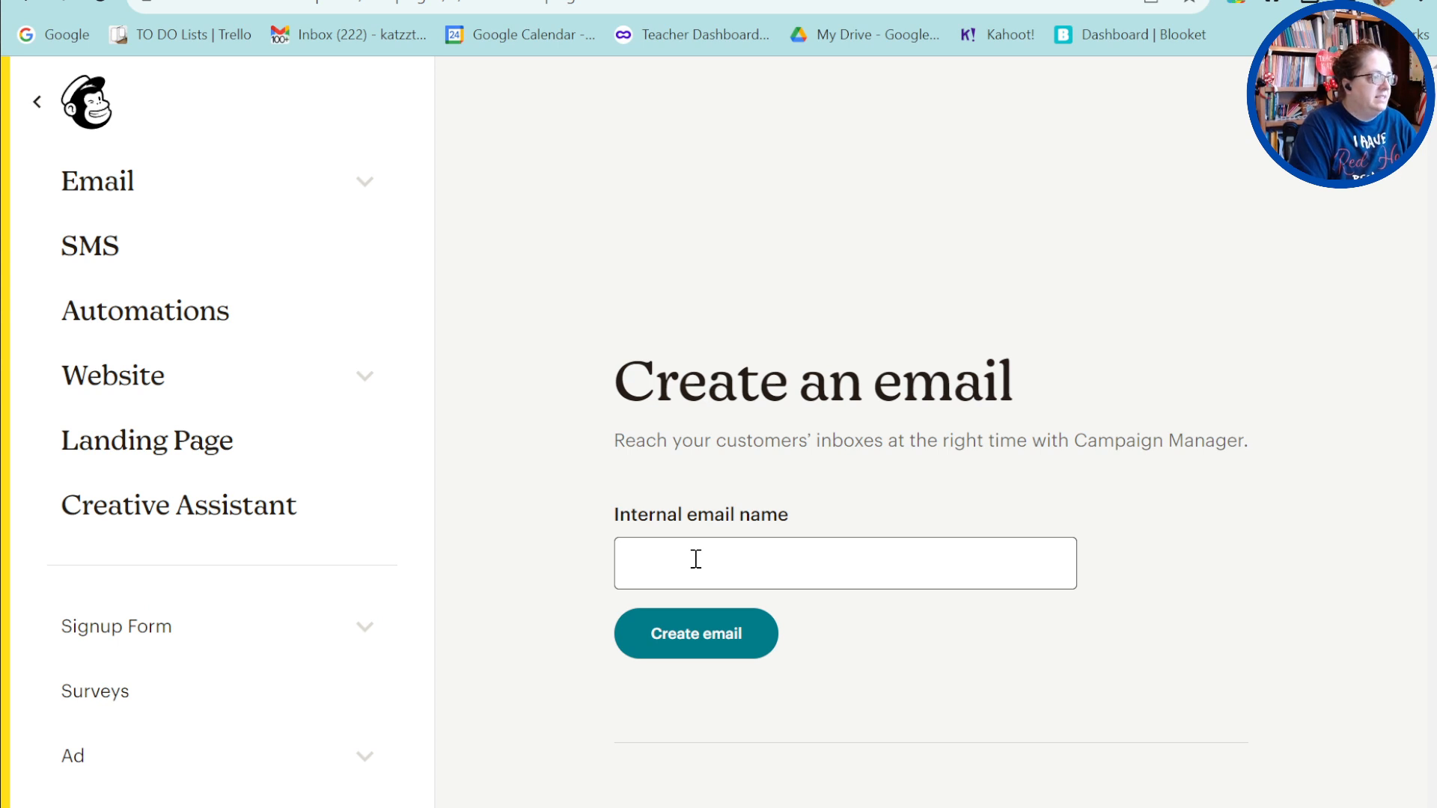
left_click(685, 556)
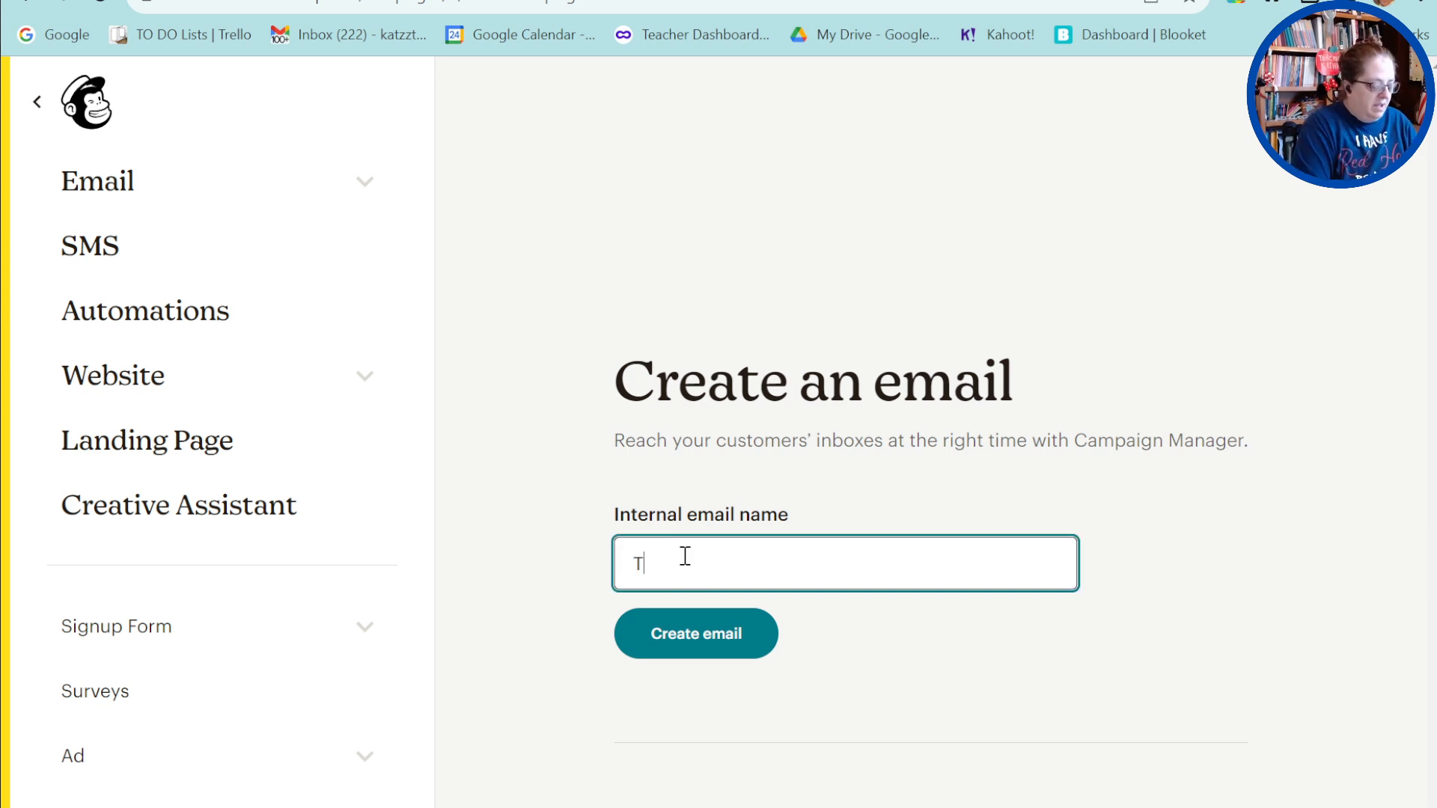
left_click(701, 636)
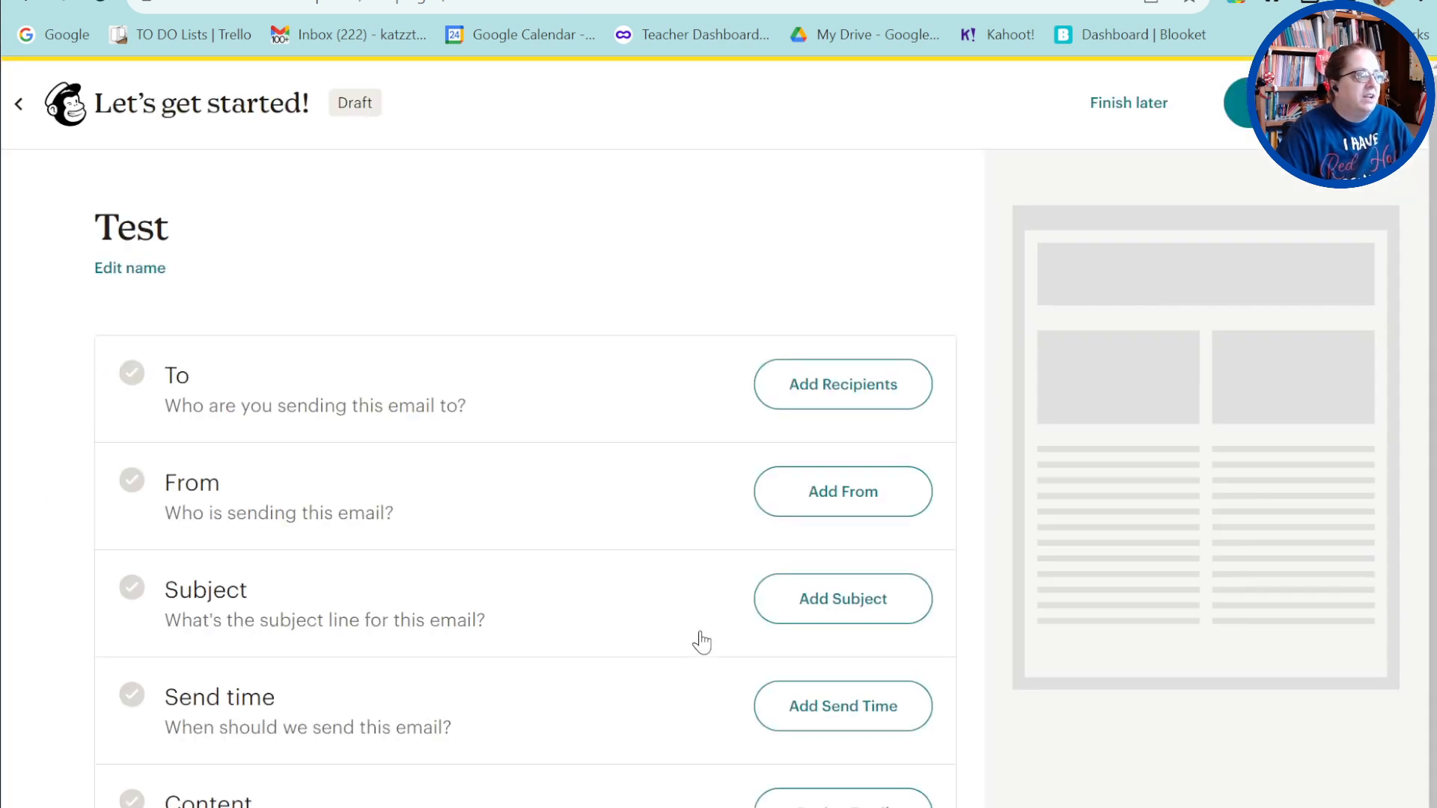
Set the recipients to all subscribers in the audience with 5 subscribed contacts, without any exclusion, and save.
left_click(884, 382)
left_click(424, 449)
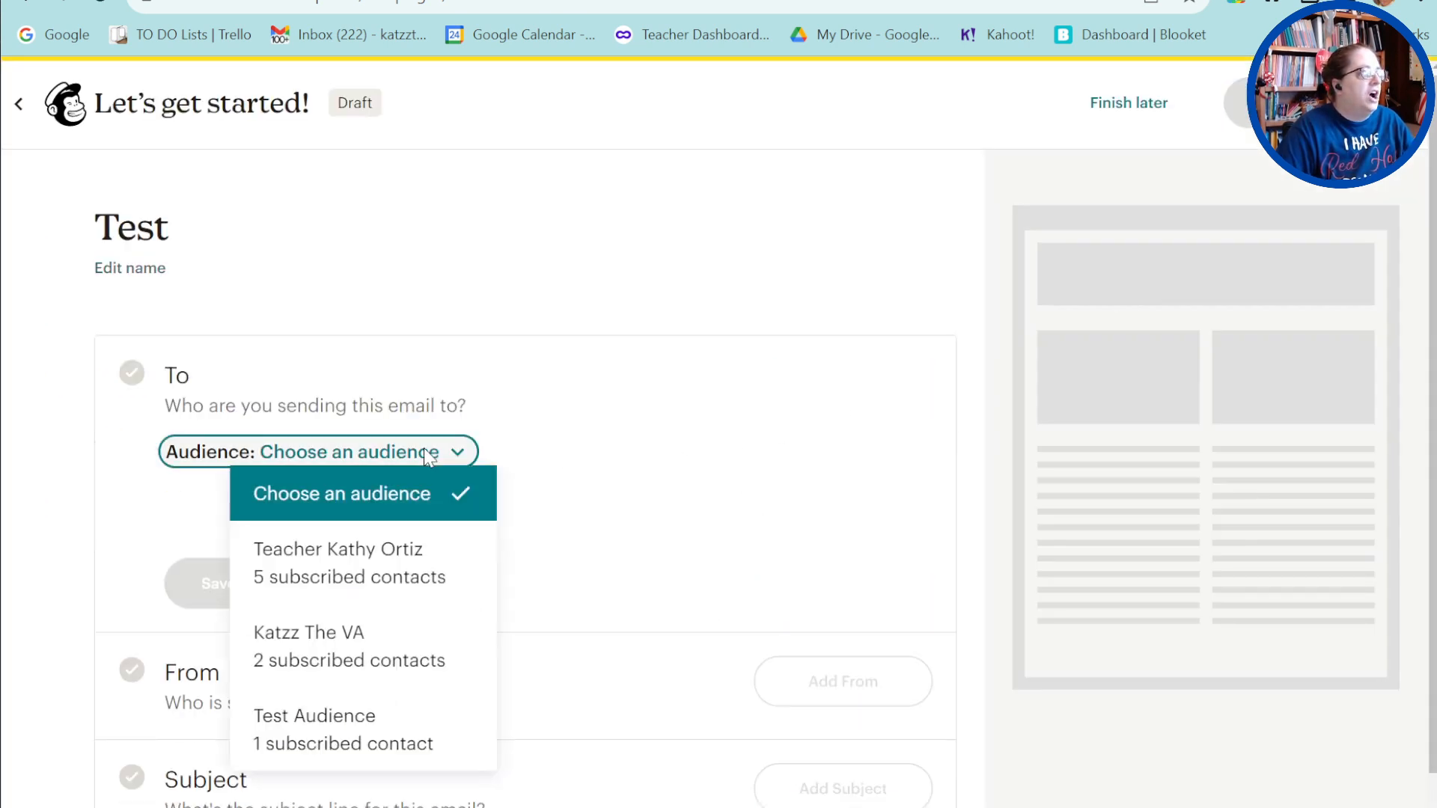
left_click(338, 563)
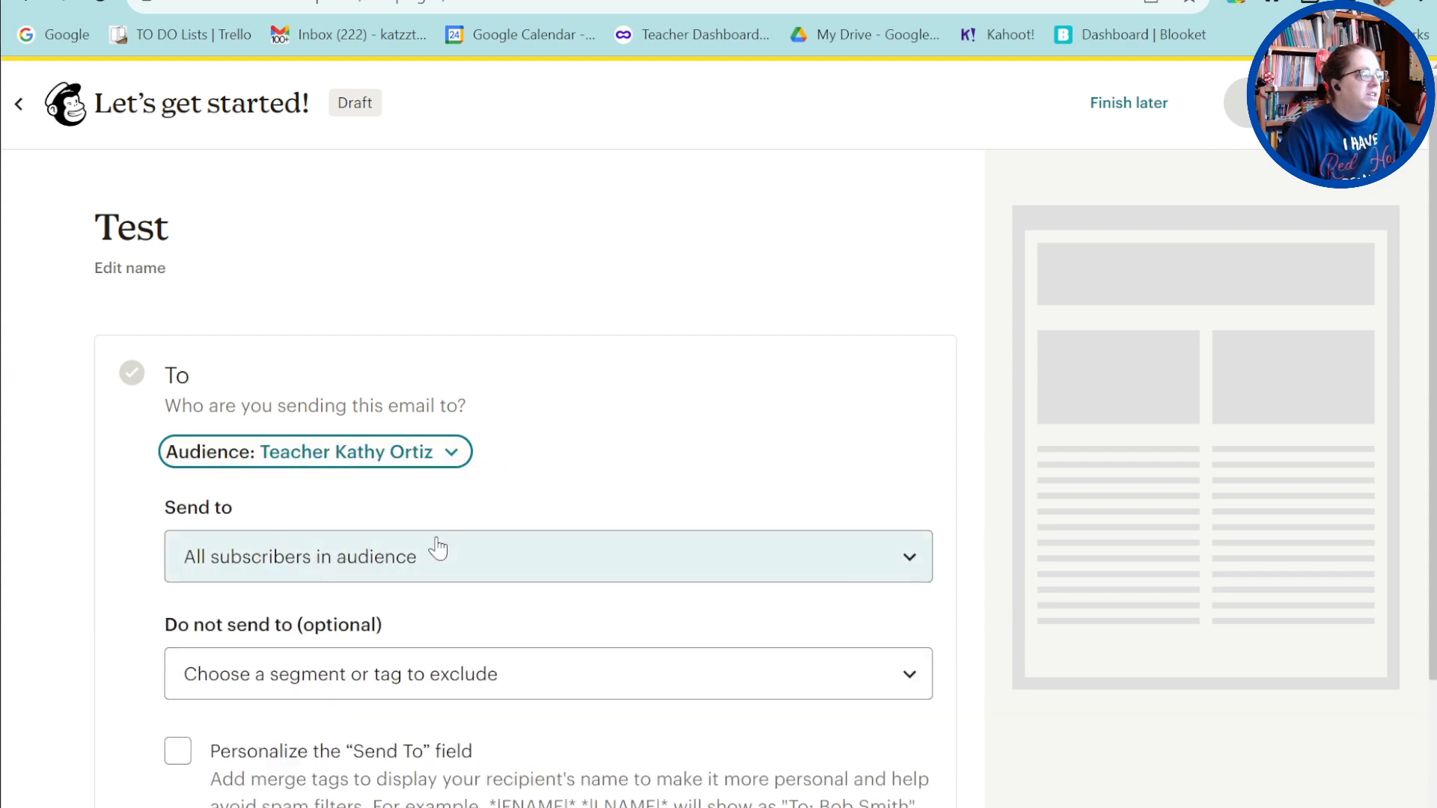
scroll(824, 654, "down", 3)
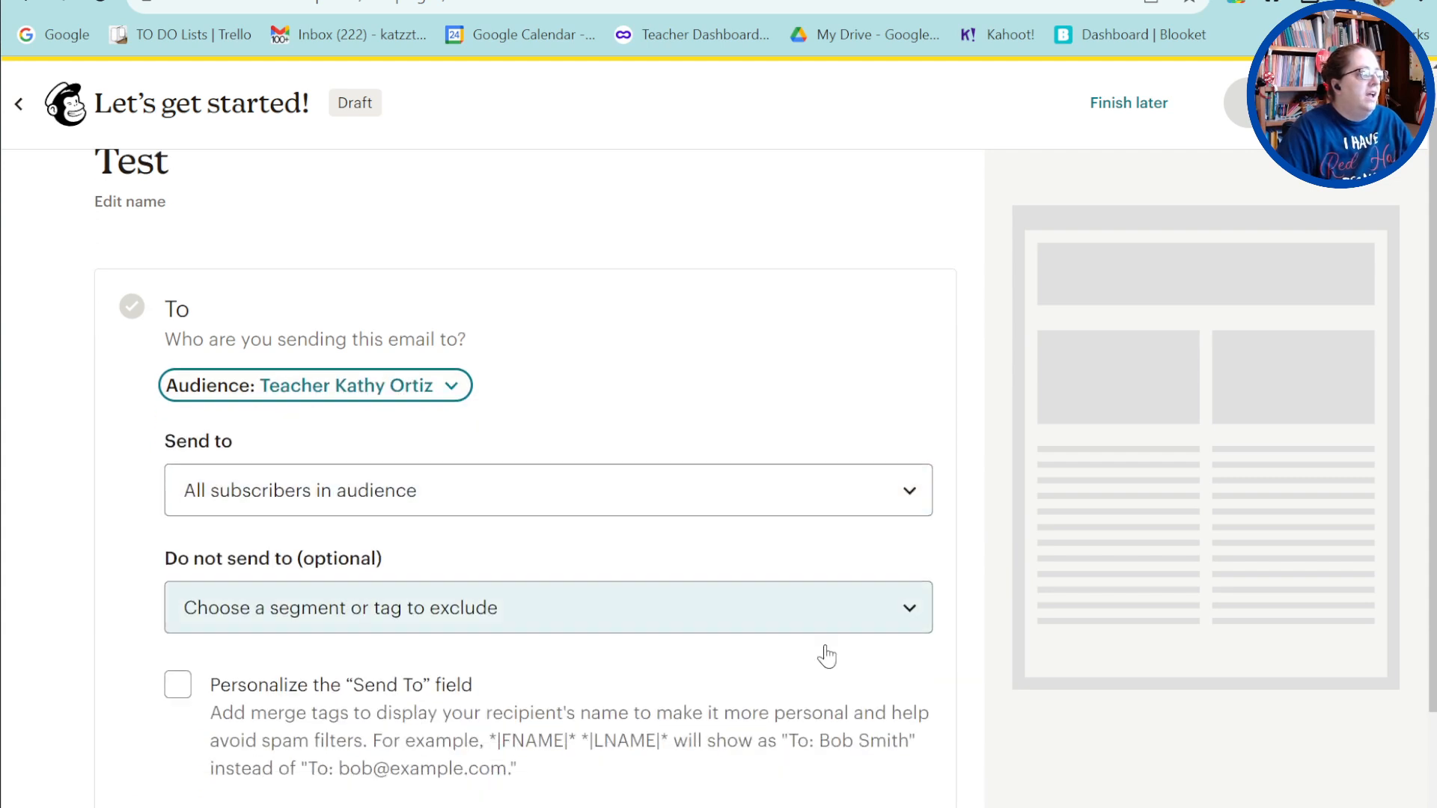
left_click(724, 441)
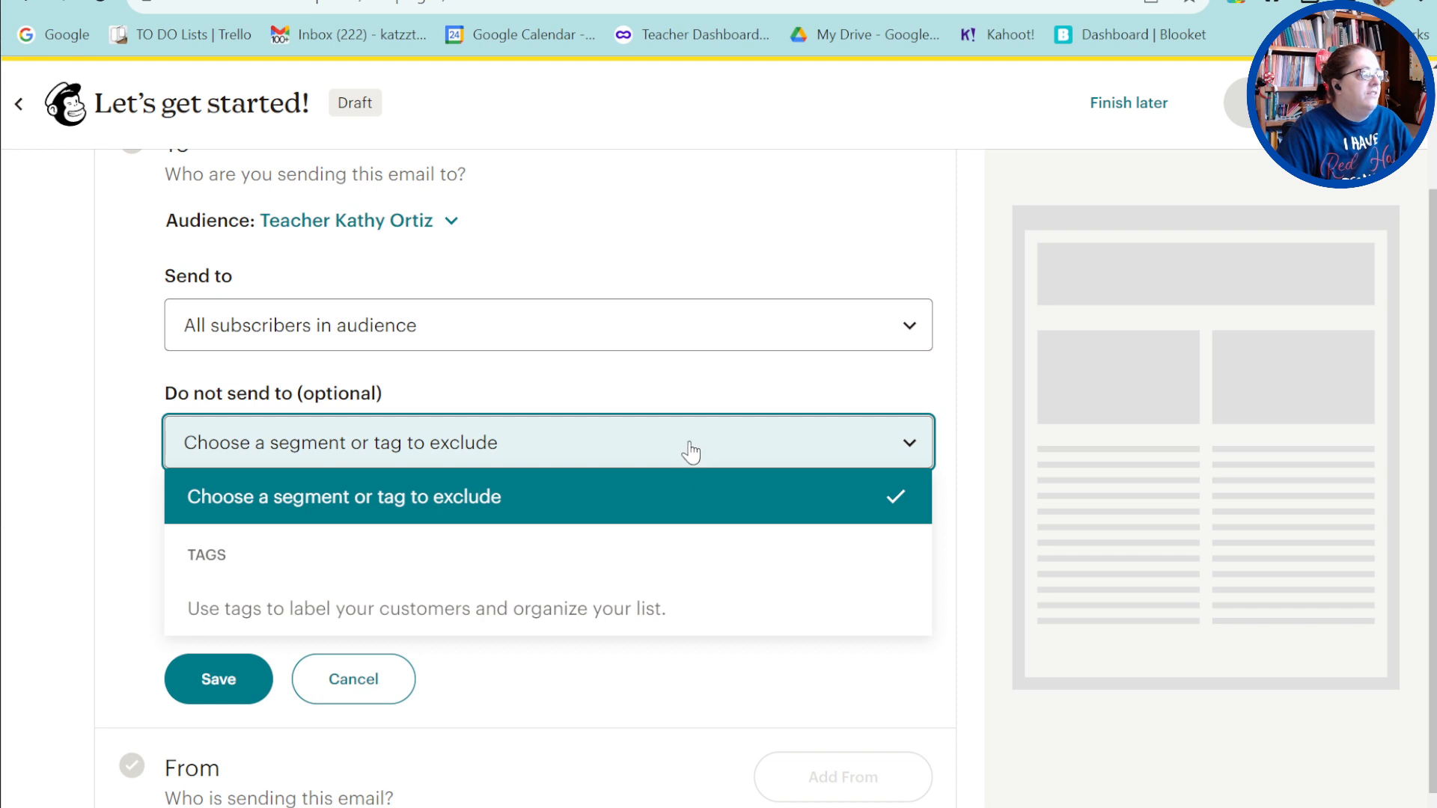
left_click(691, 449)
scroll(731, 481, "down", 5)
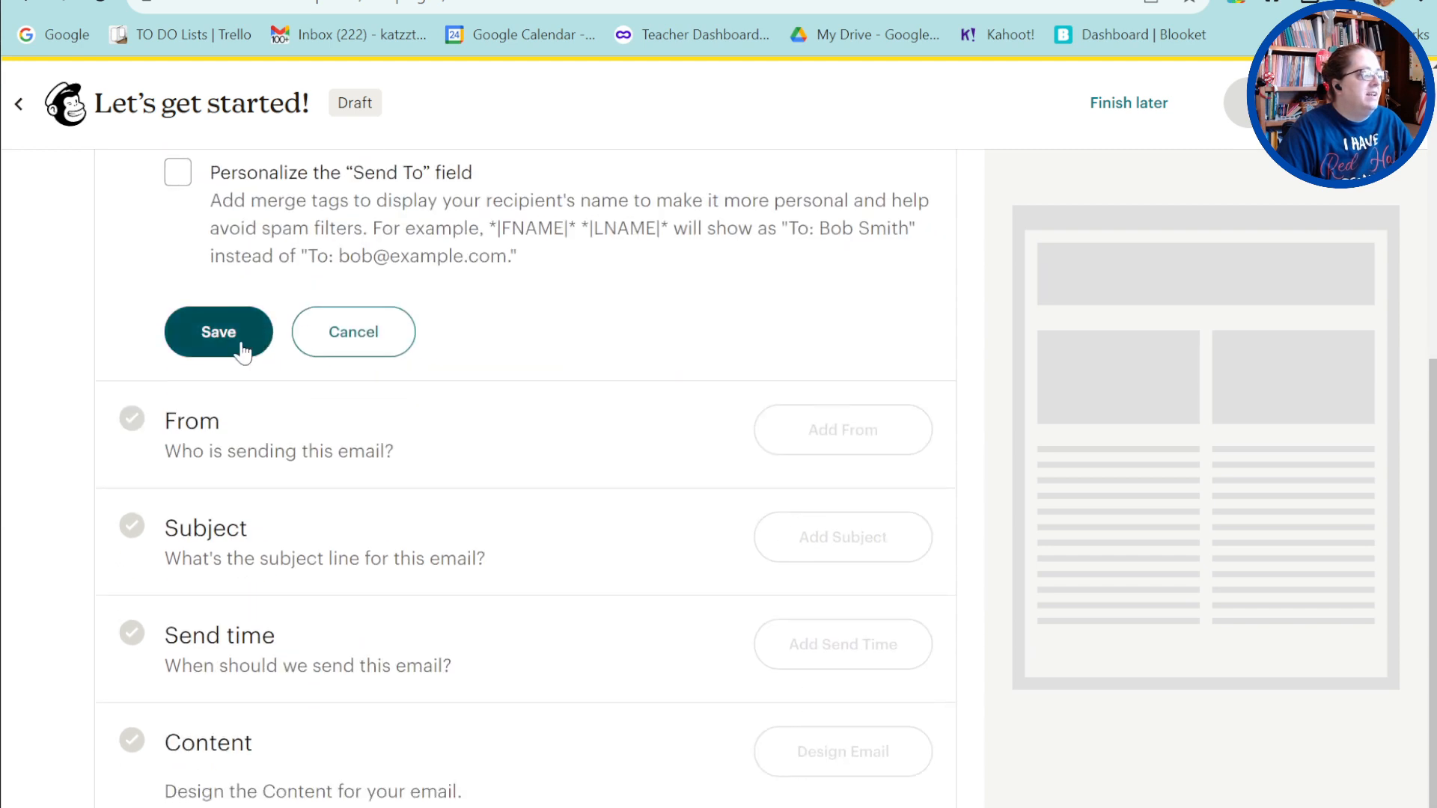
left_click(259, 338)
Try to personalize the "Send To" field with a merge tag.
left_click(184, 179)
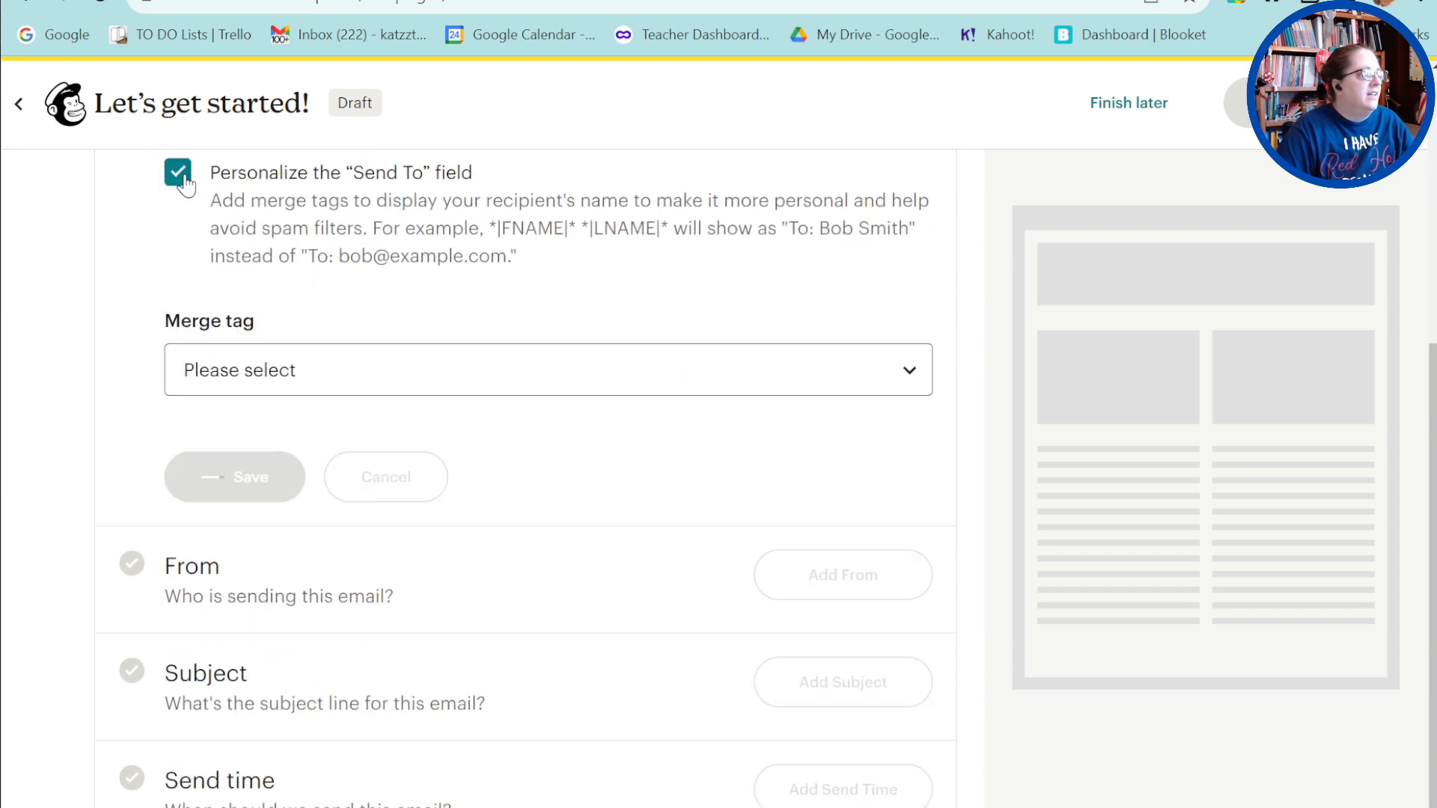
left_click(375, 372)
left_click(351, 481)
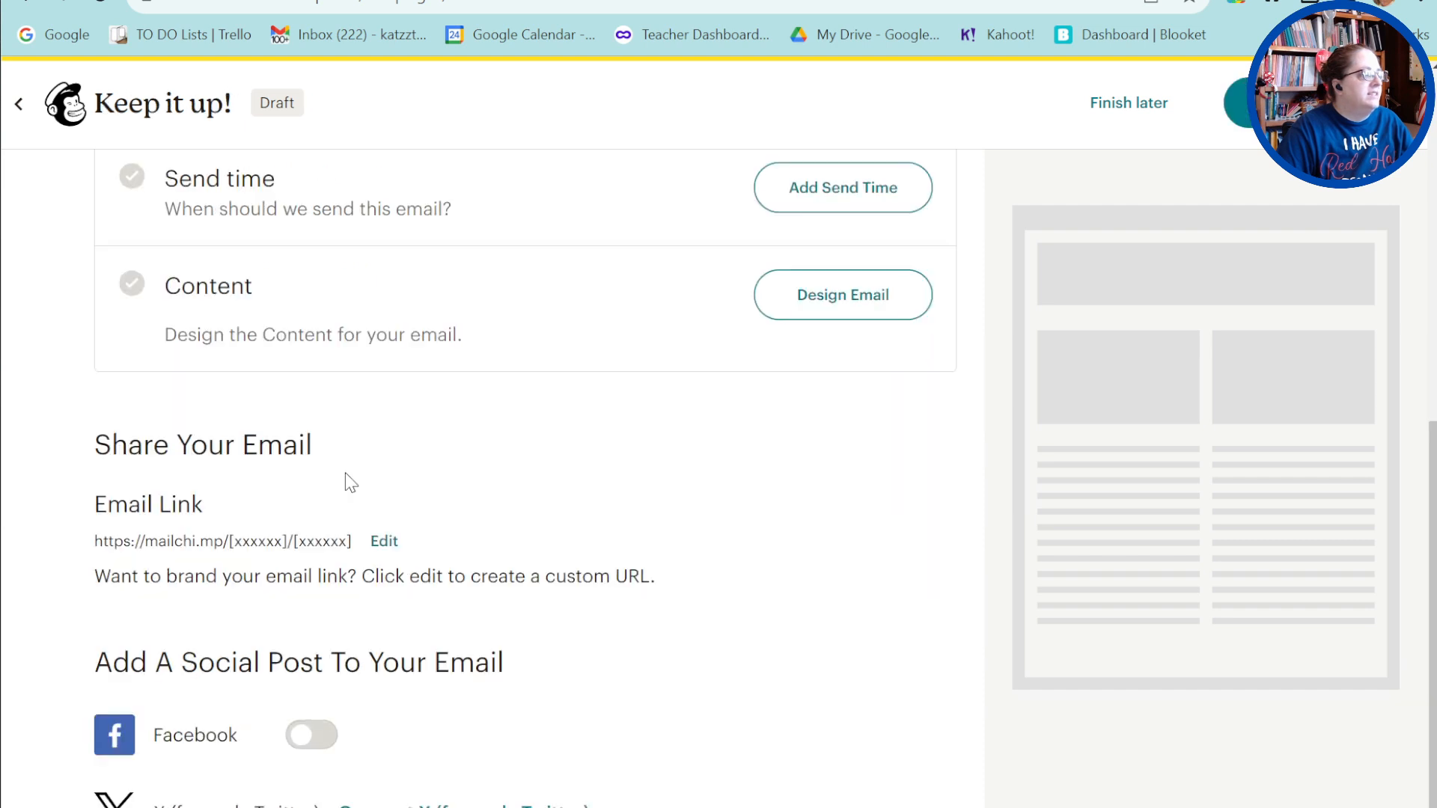
Enter "Test Subject" as the email's subject line.
scroll(749, 269, "up", 3)
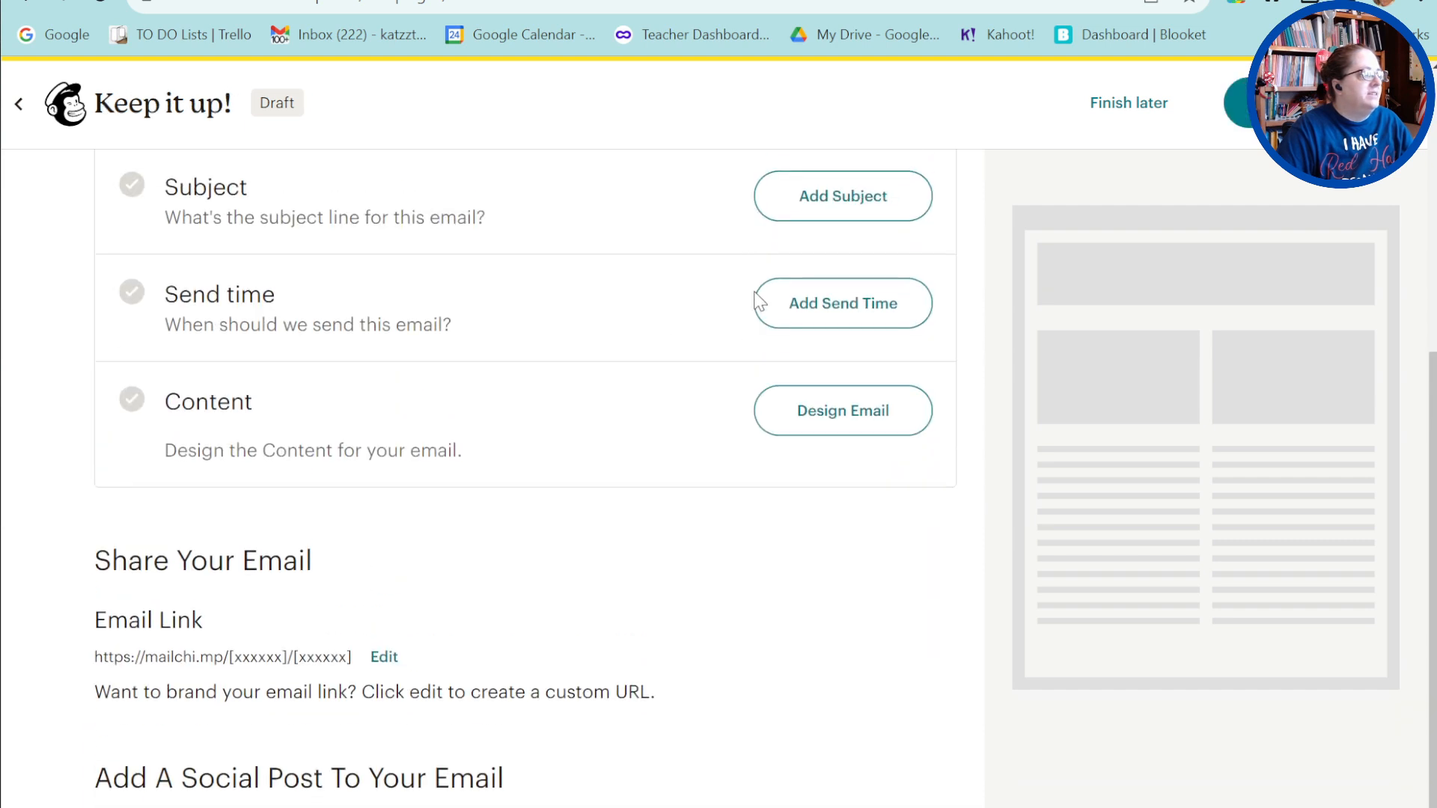
scroll(752, 314, "up", 2)
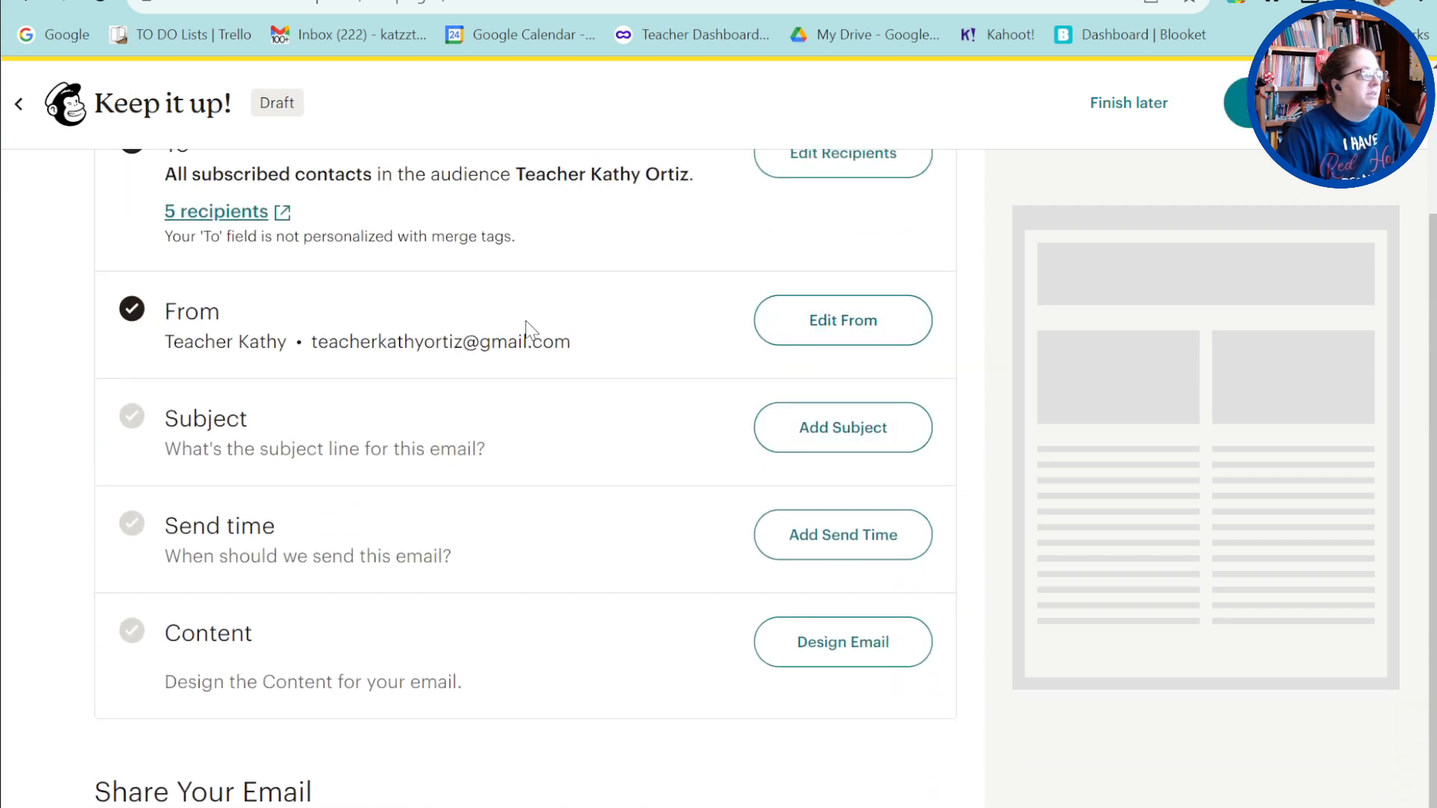
scroll(623, 303, "up", 2)
scroll(636, 314, "down", 3)
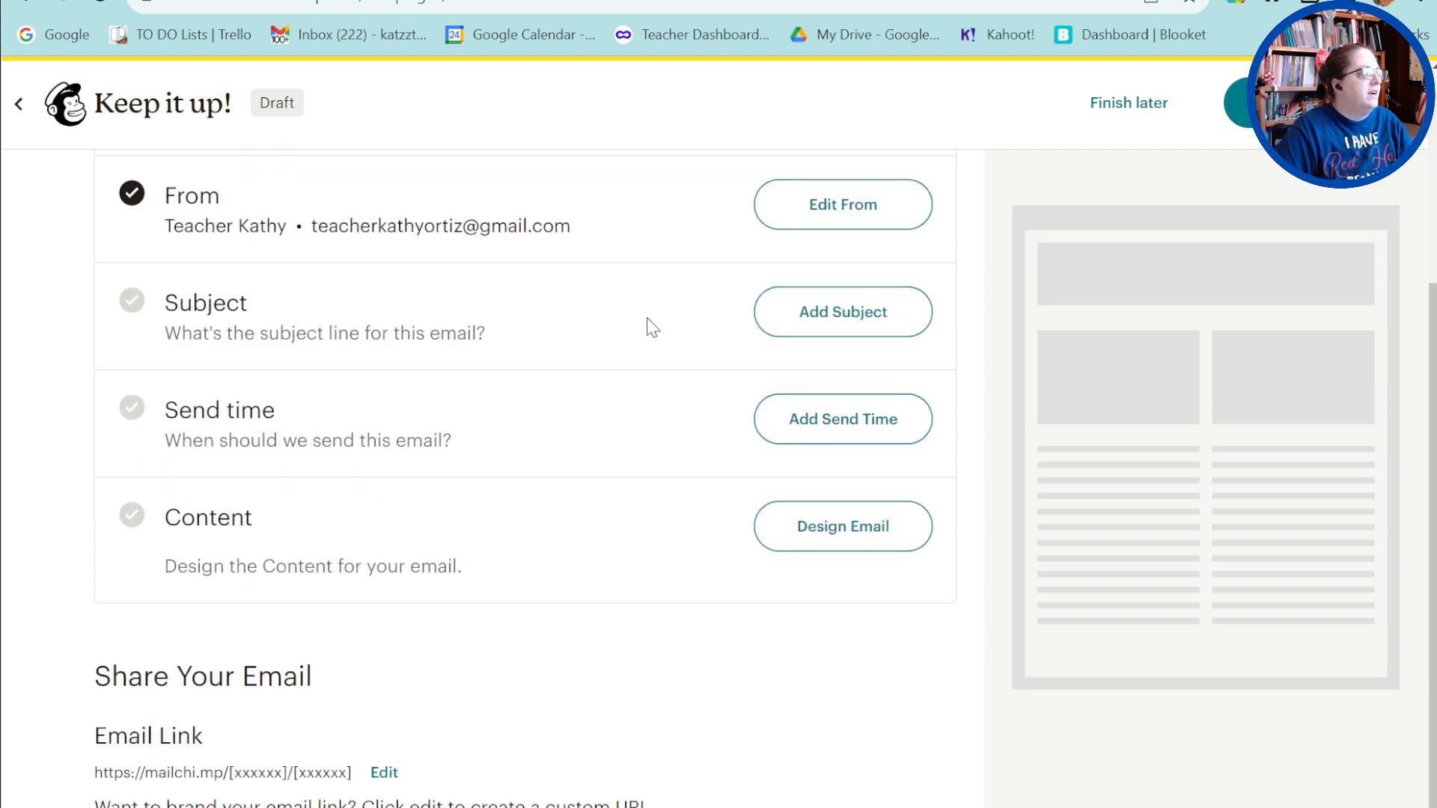
left_click(849, 321)
left_click(307, 444)
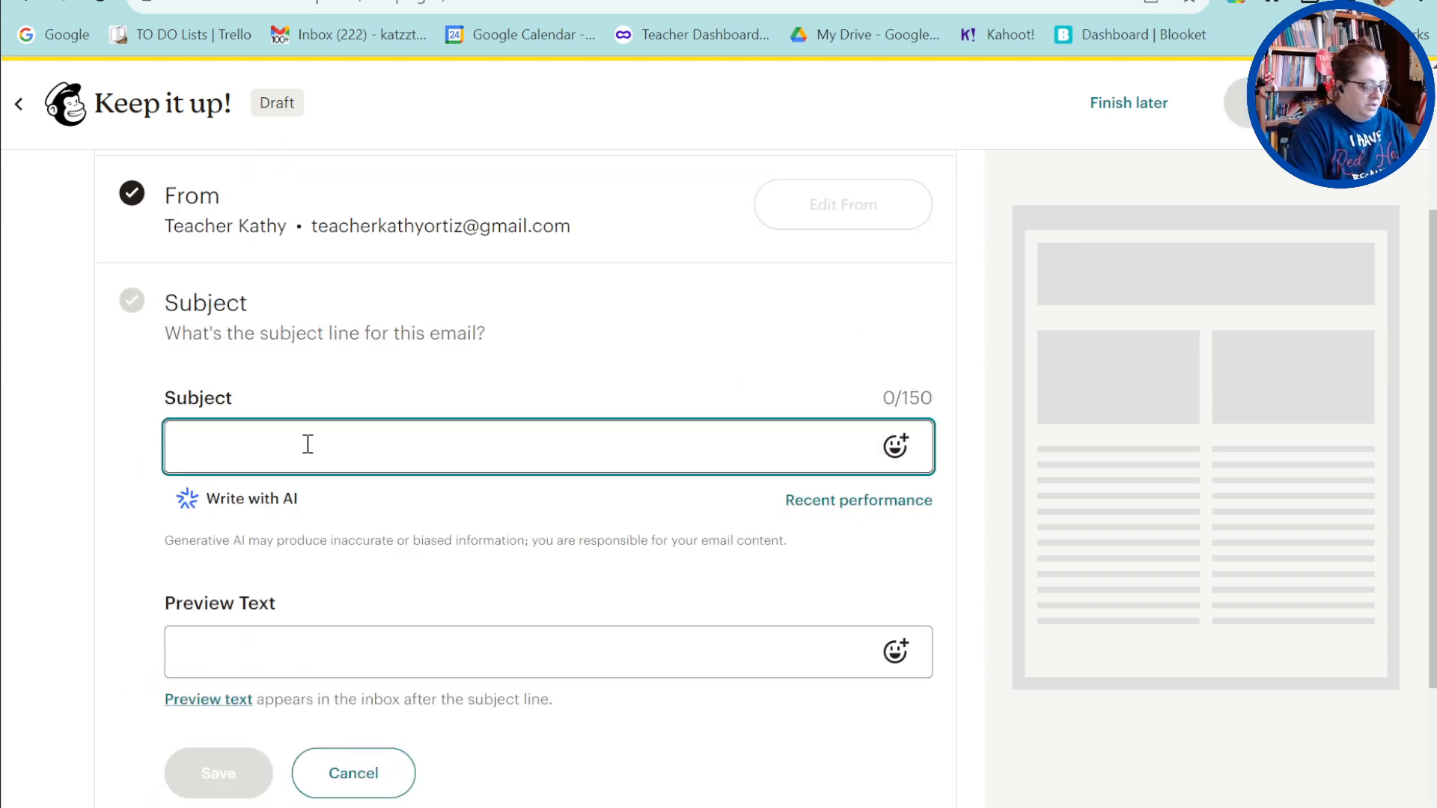
type("Test Subj")
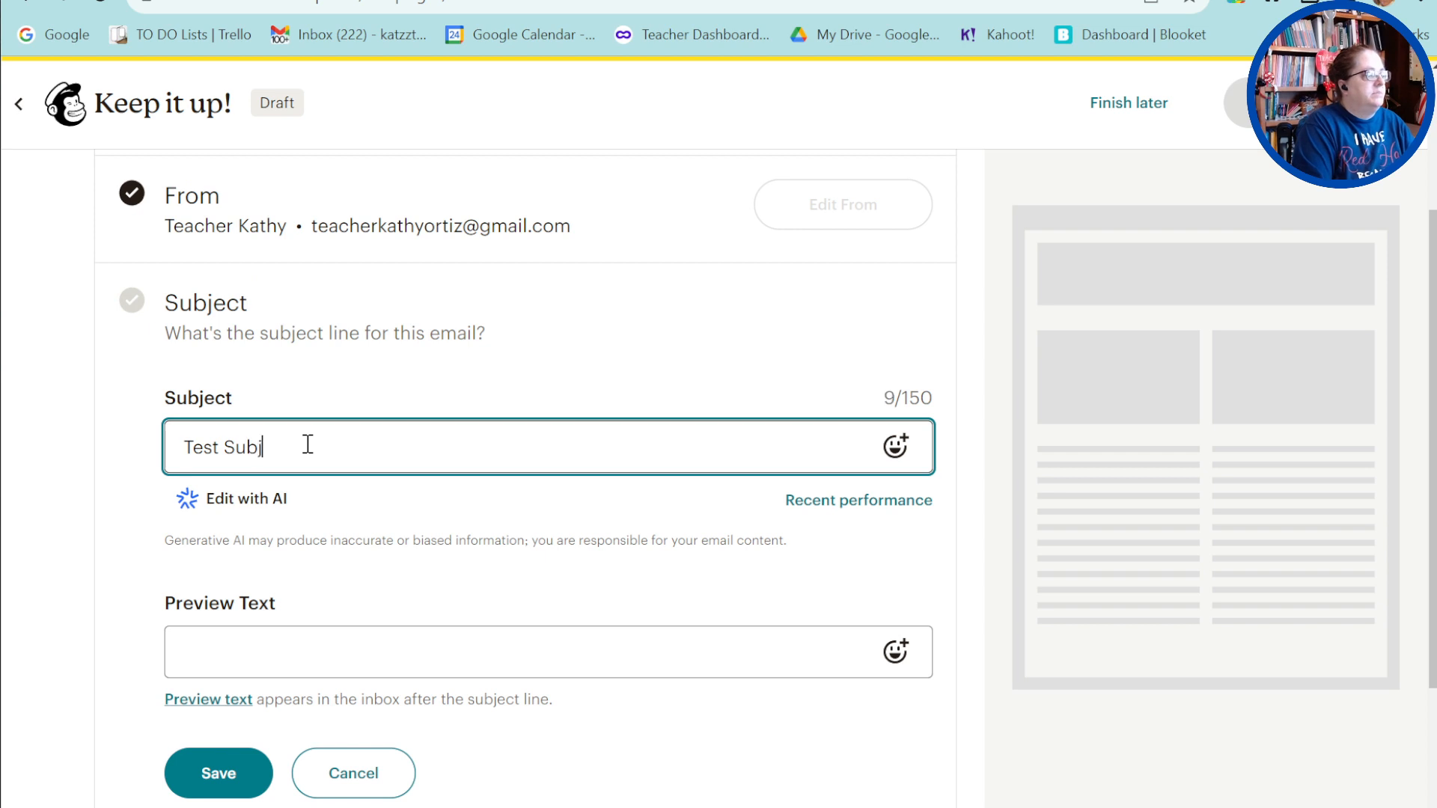
type("ect")
left_click(691, 515)
Set the preview text to "test preview" and save the subject section.
left_click(273, 658)
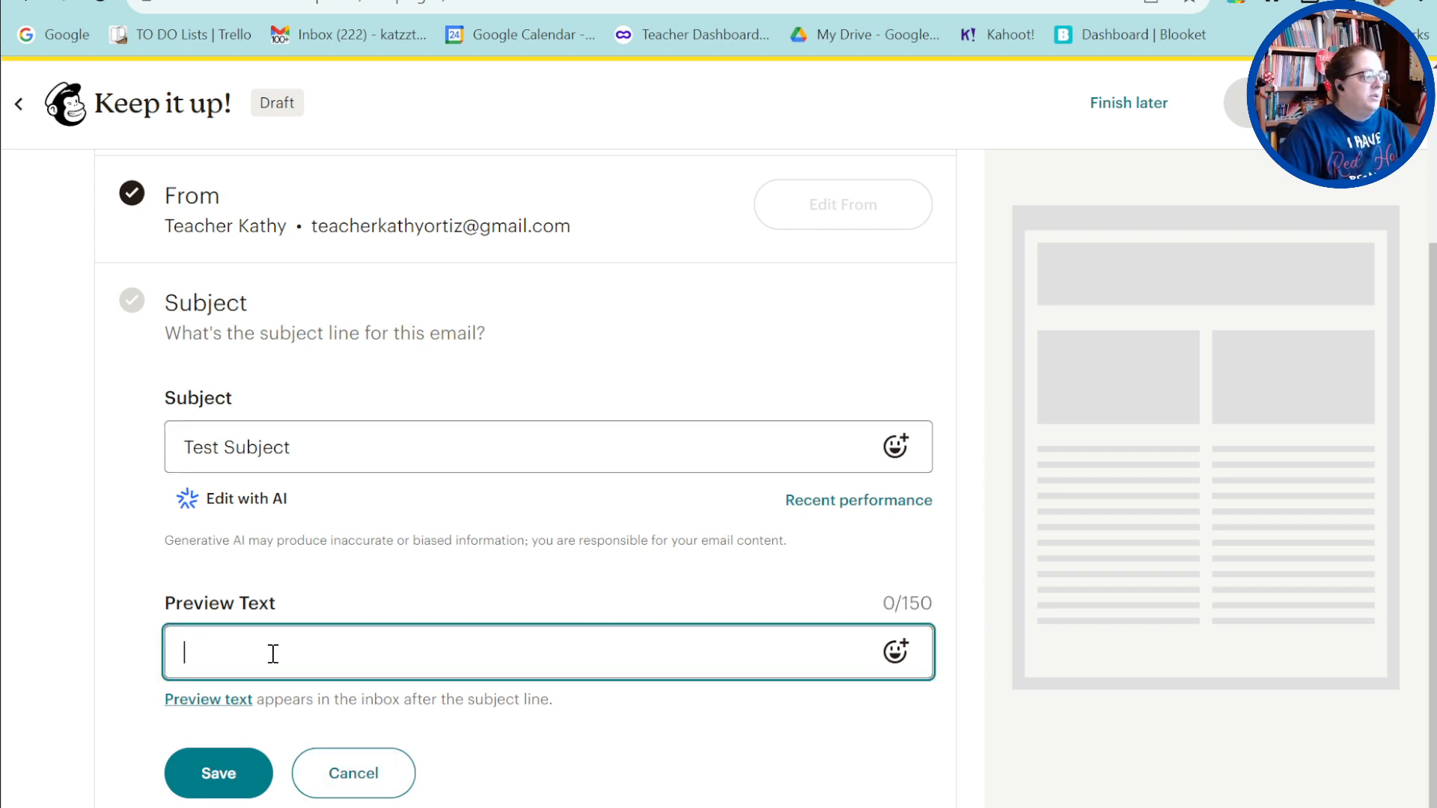
type("test pre")
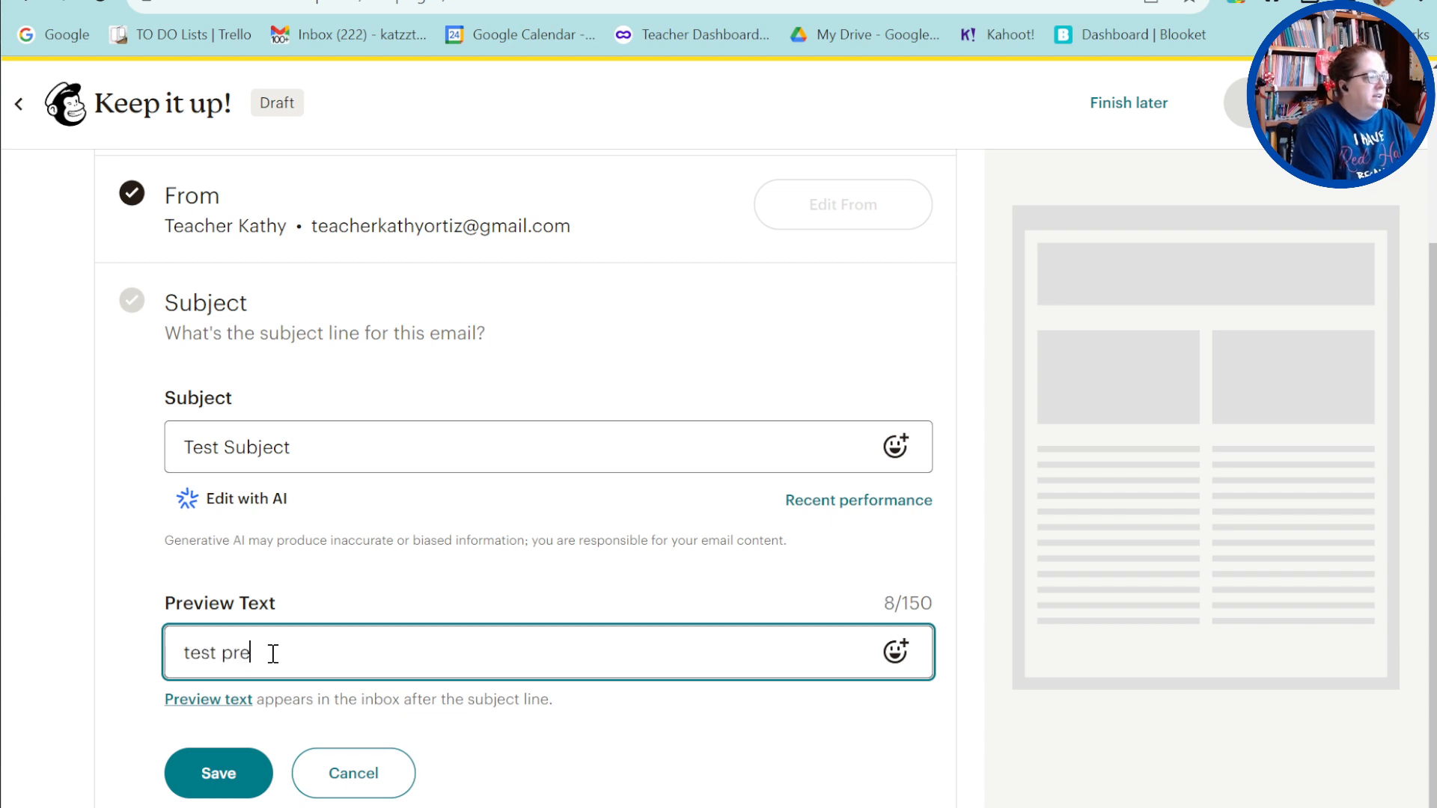
type("view")
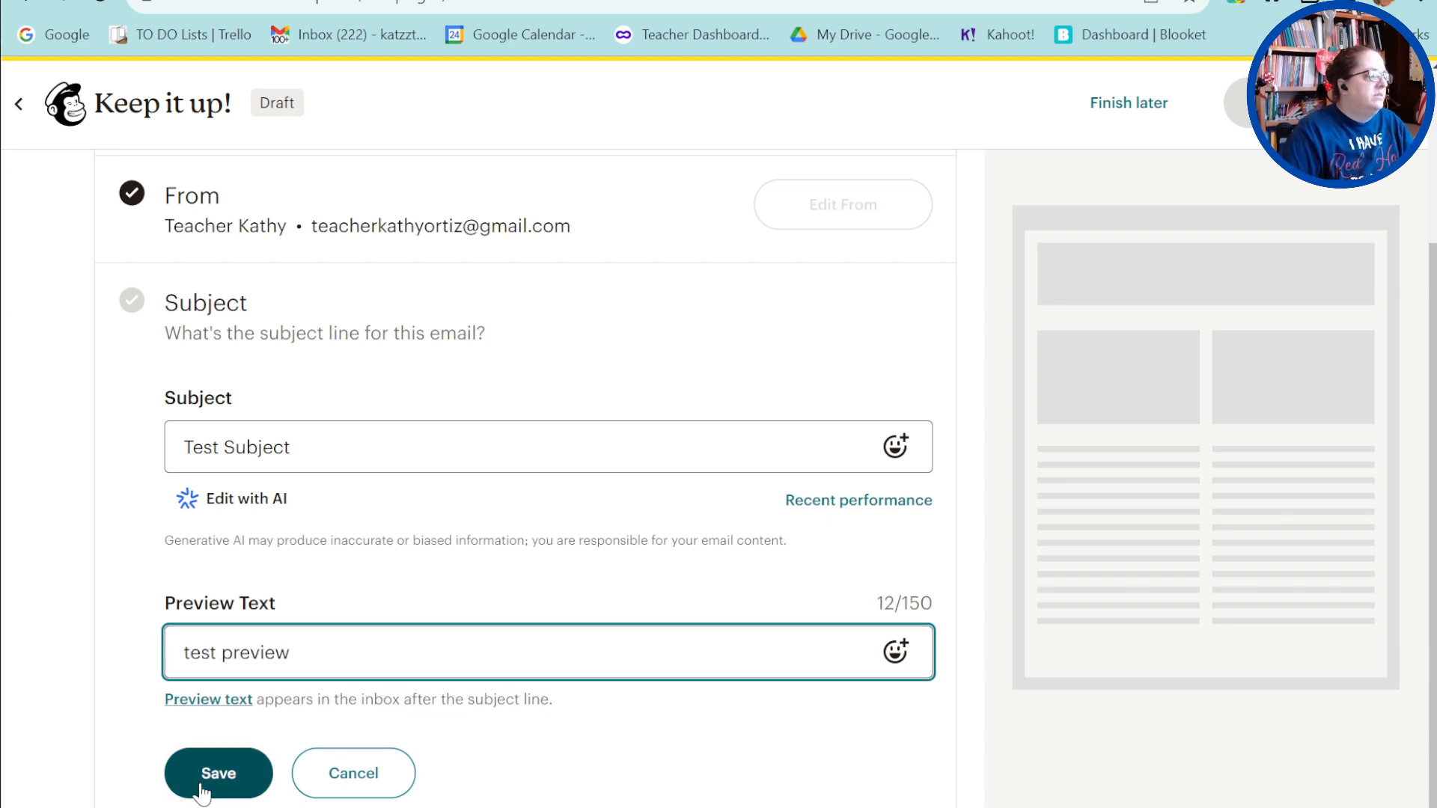
left_click(208, 778)
Add a send time scheduled for 2023-11-24, sent at the specific time of 11:45 PT.
scroll(609, 587, "down", 9)
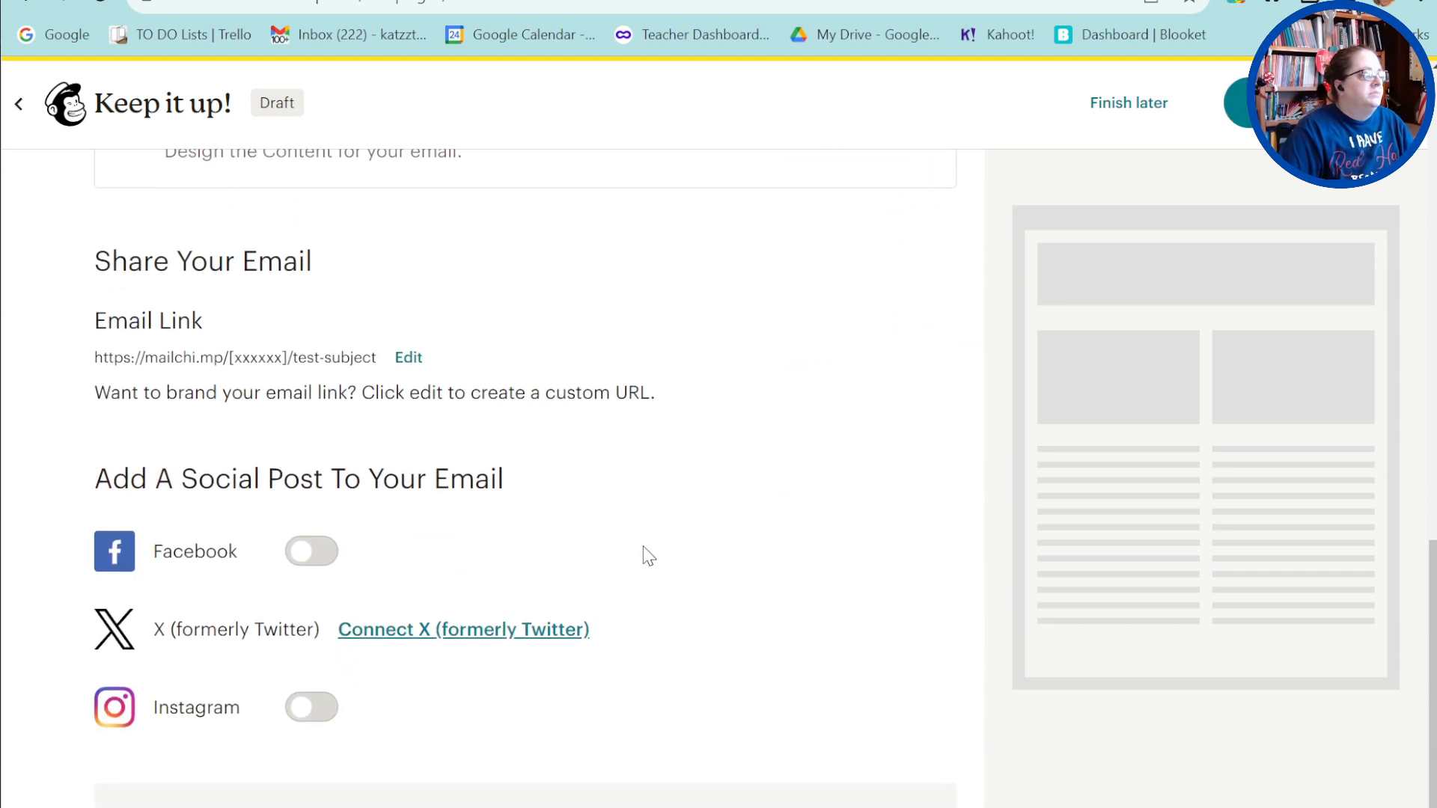
scroll(649, 554, "up", 6)
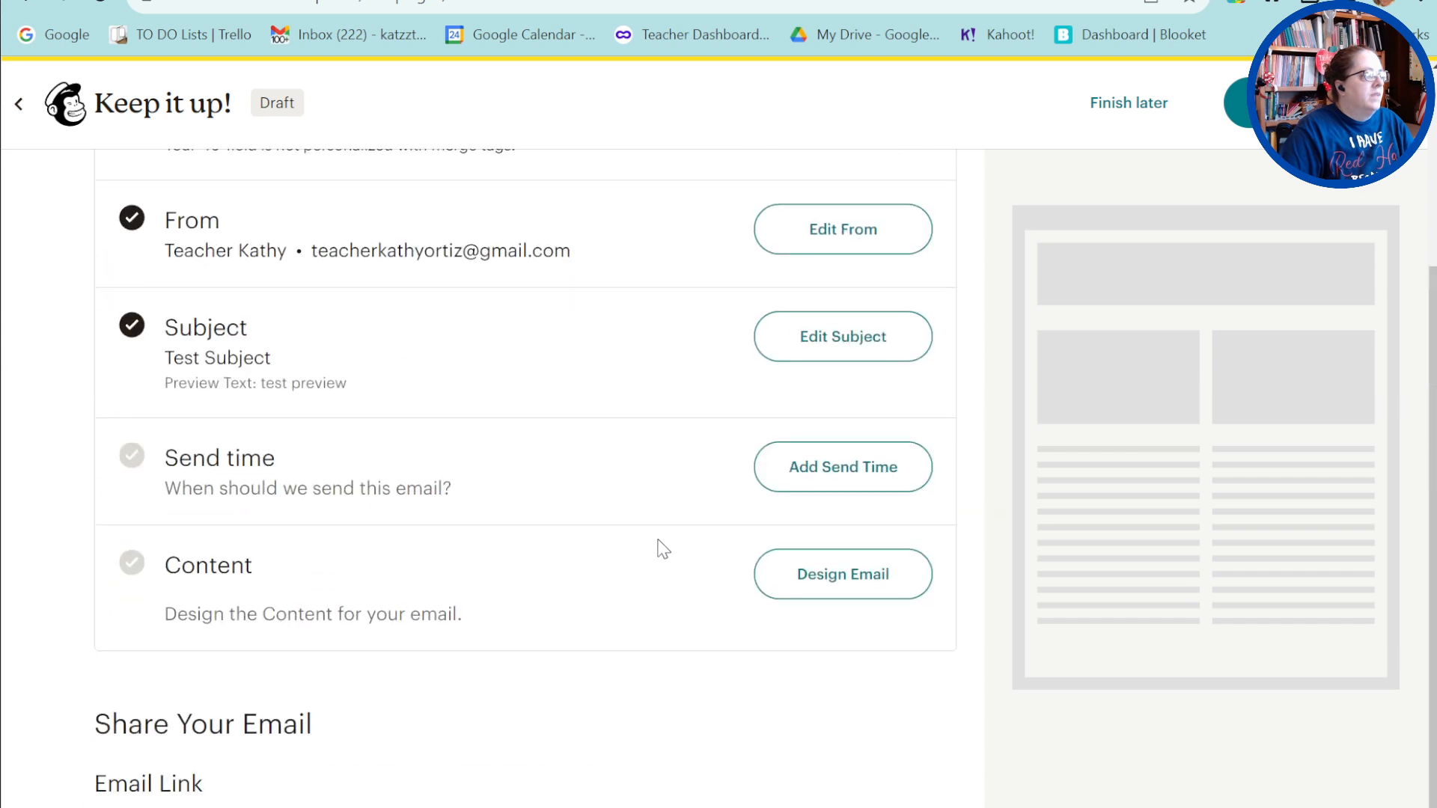
left_click(868, 465)
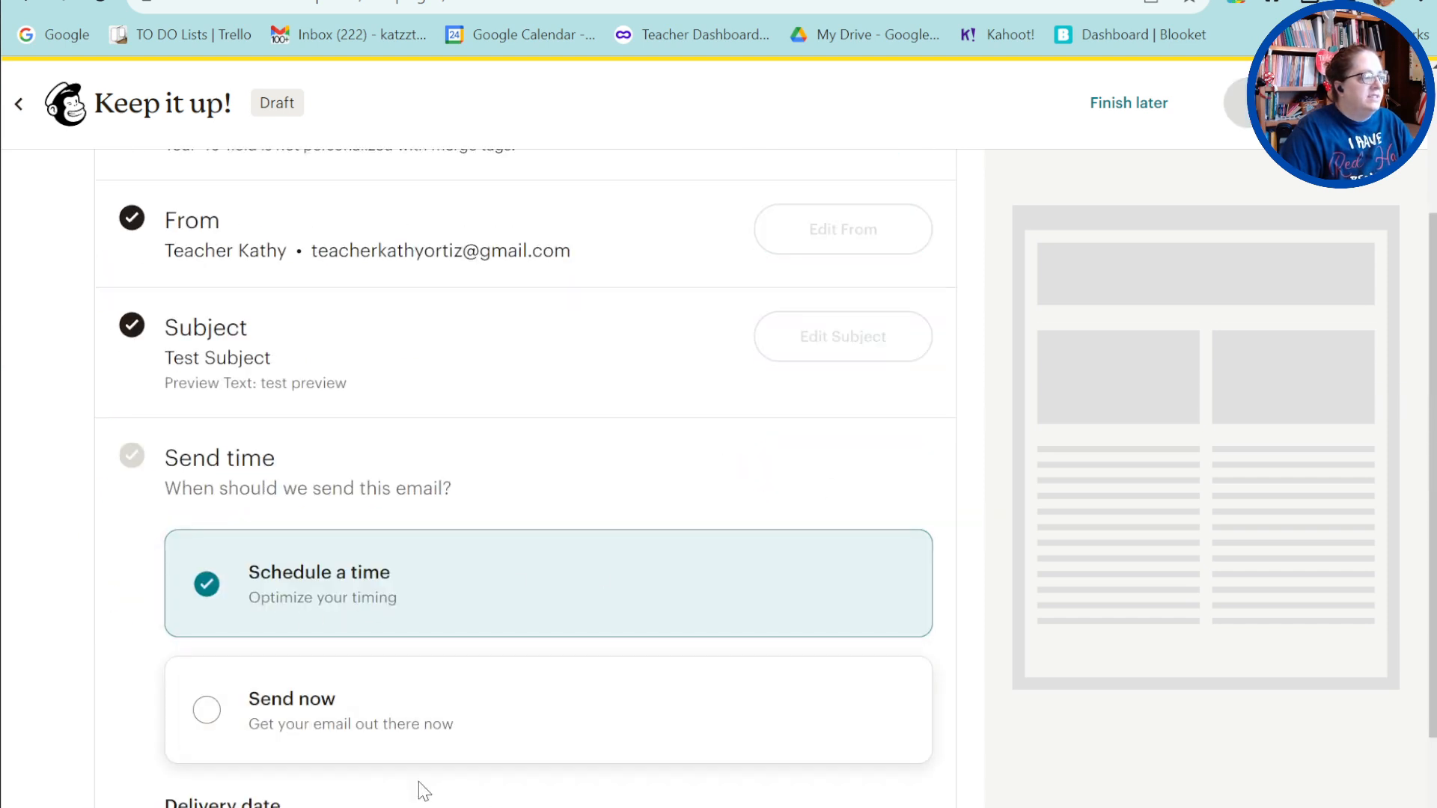
scroll(651, 766, "down", 6)
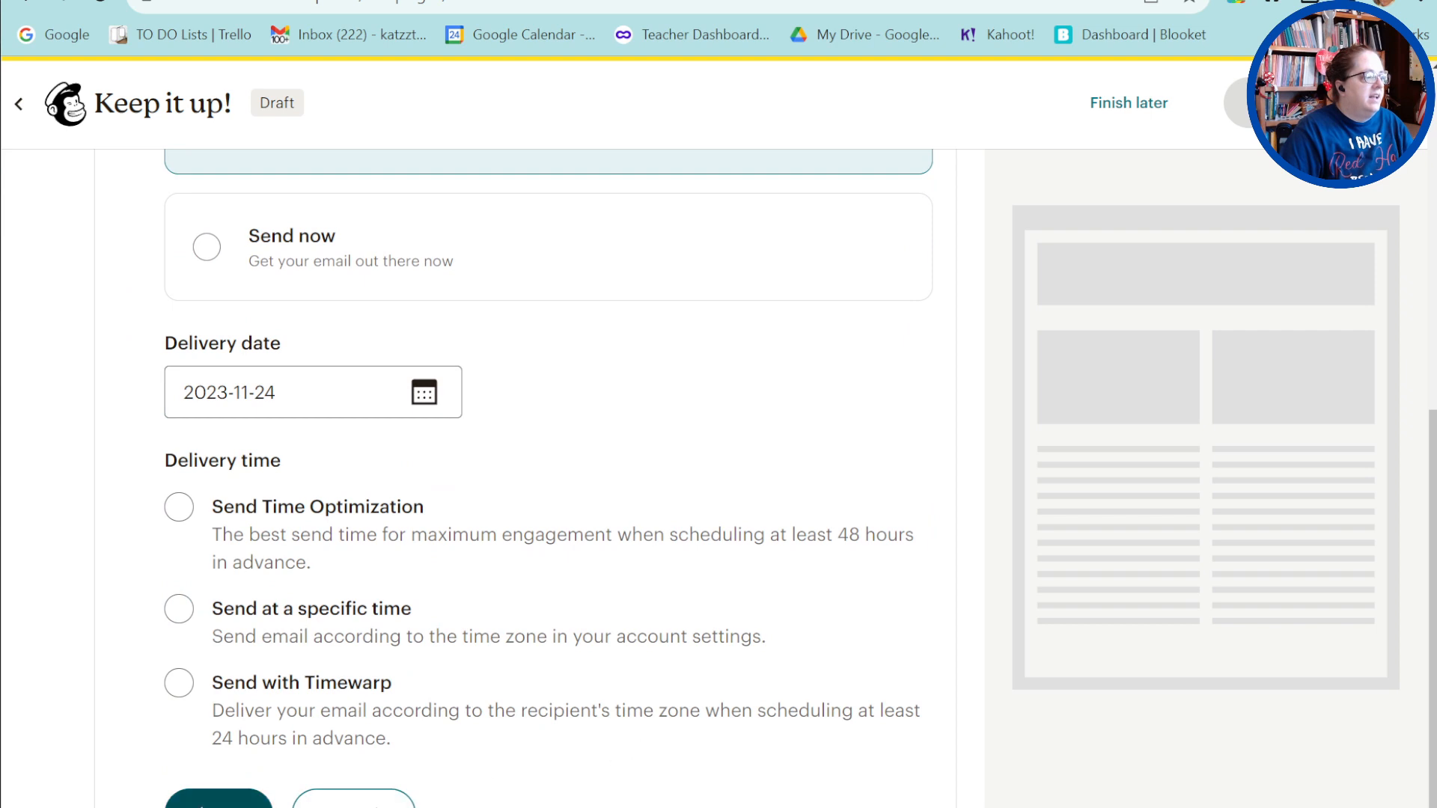
left_click(262, 797)
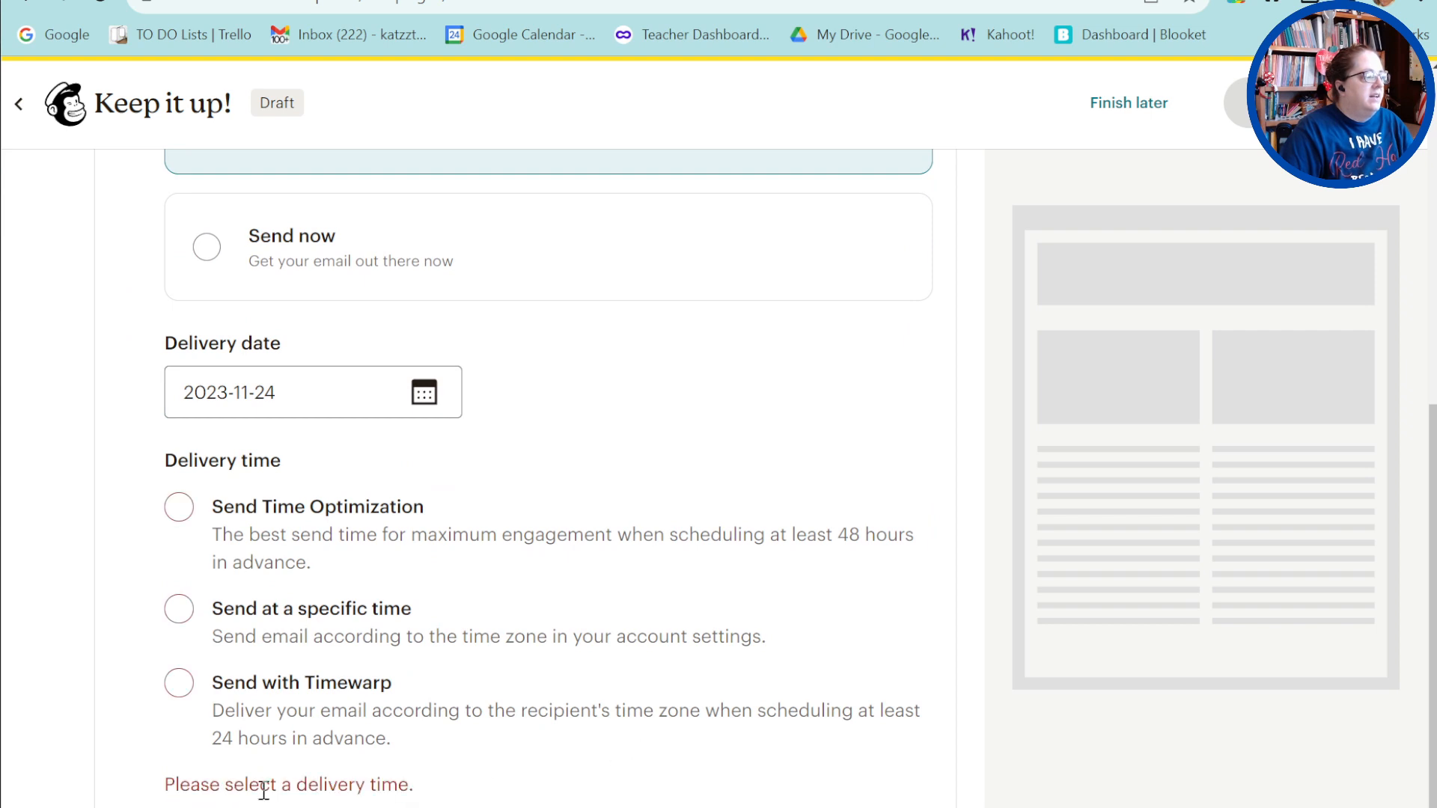
left_click(179, 508)
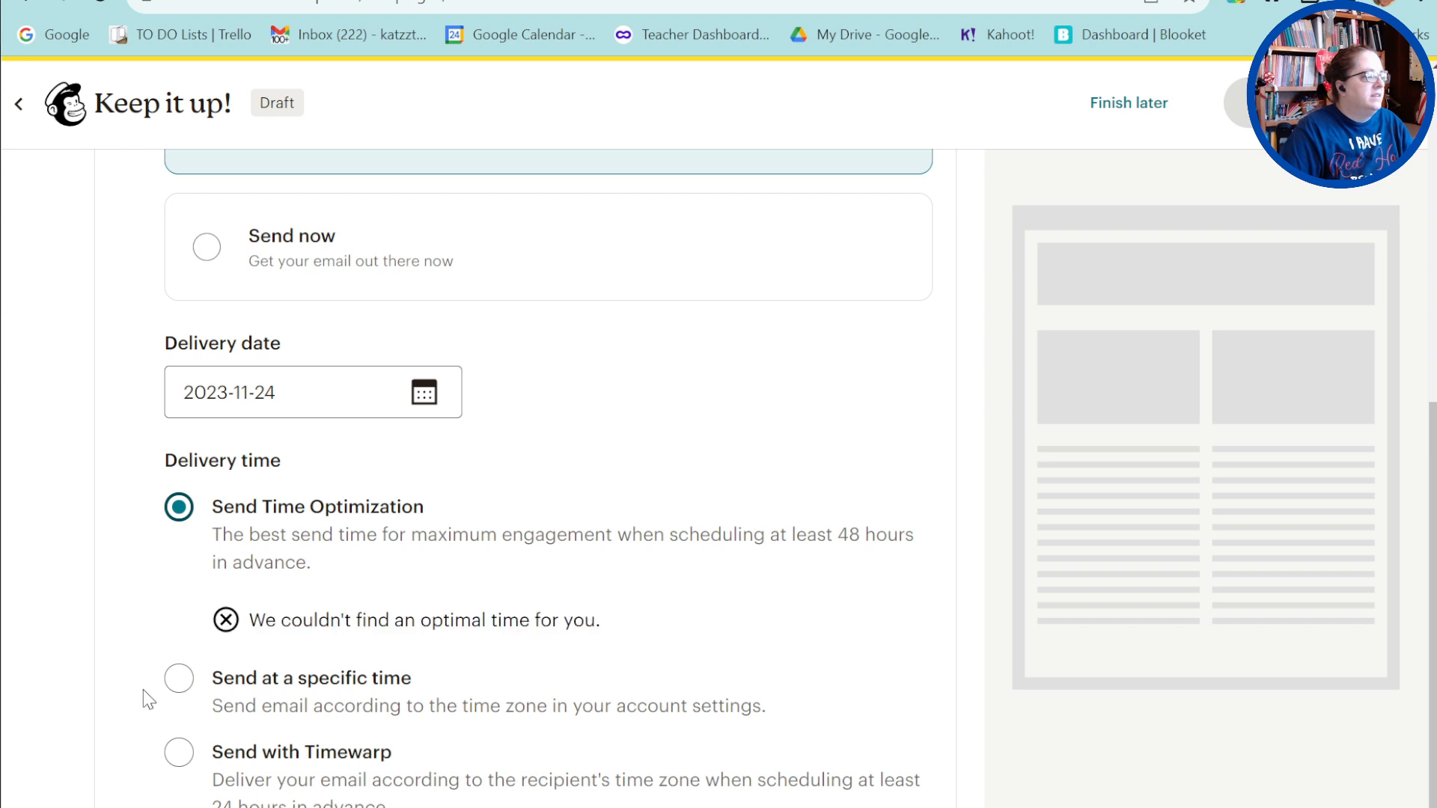
left_click(178, 681)
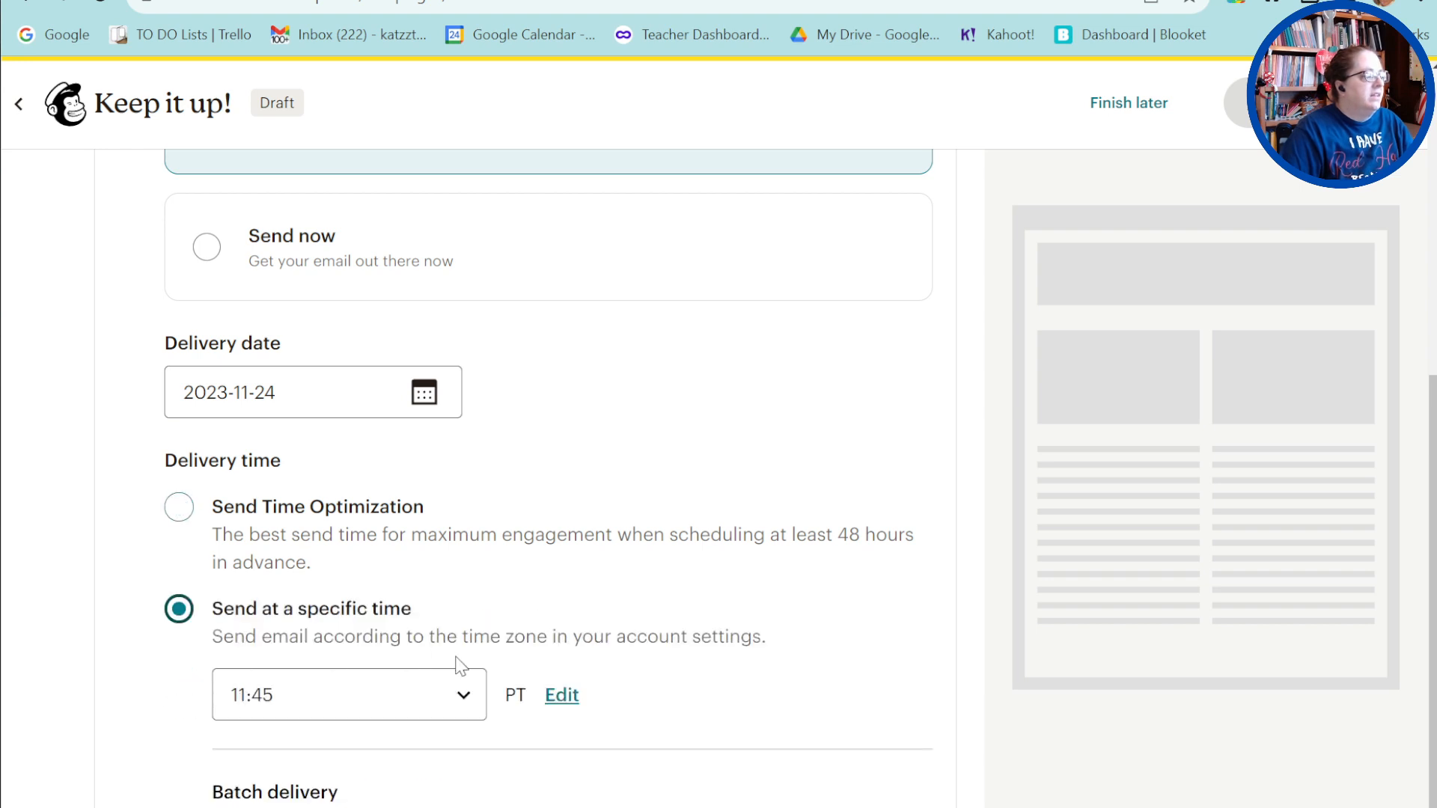
Enable batch delivery in 2 batches of subscribers 5 minutes apart and save the send time.
scroll(479, 800, "down", 5)
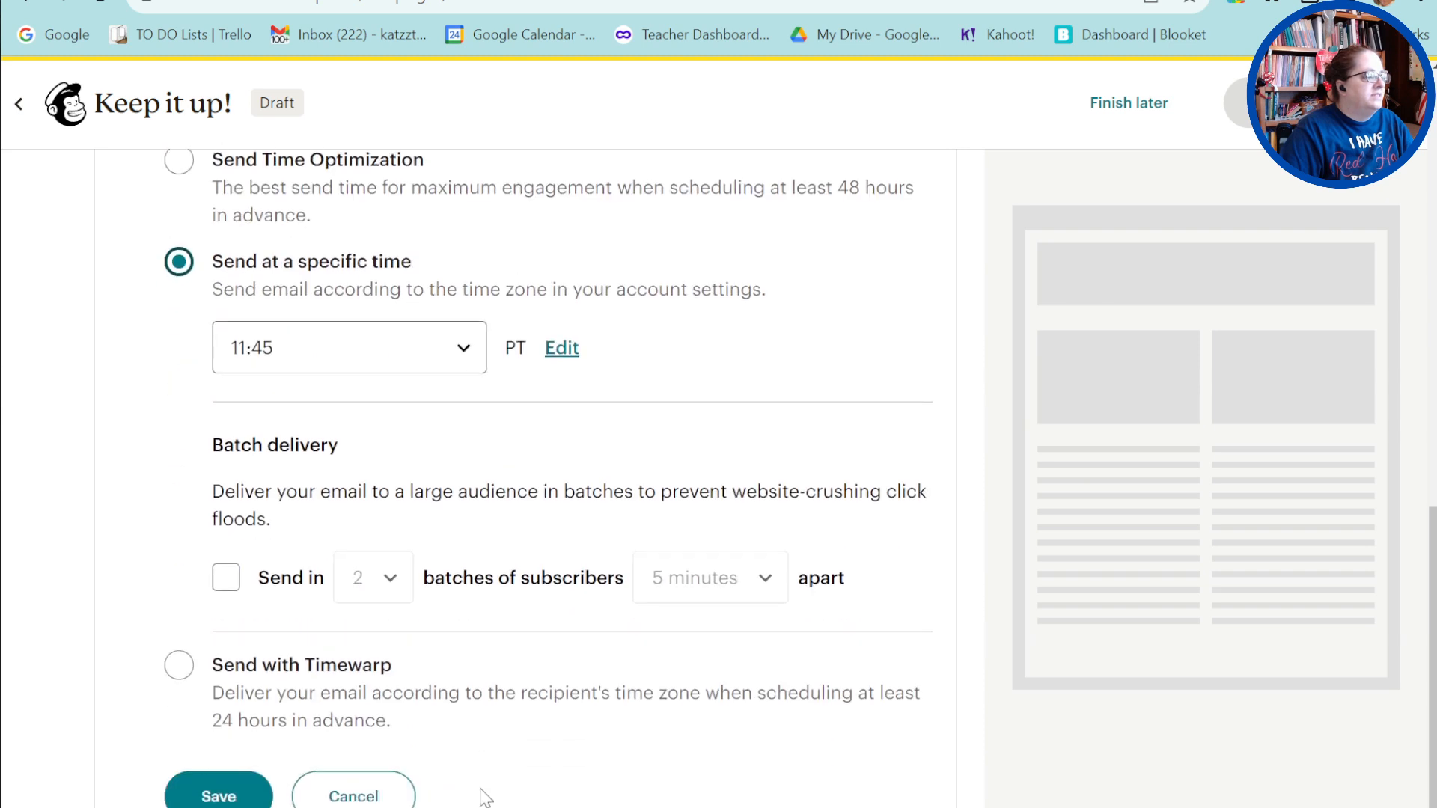
left_click(226, 577)
left_click(218, 796)
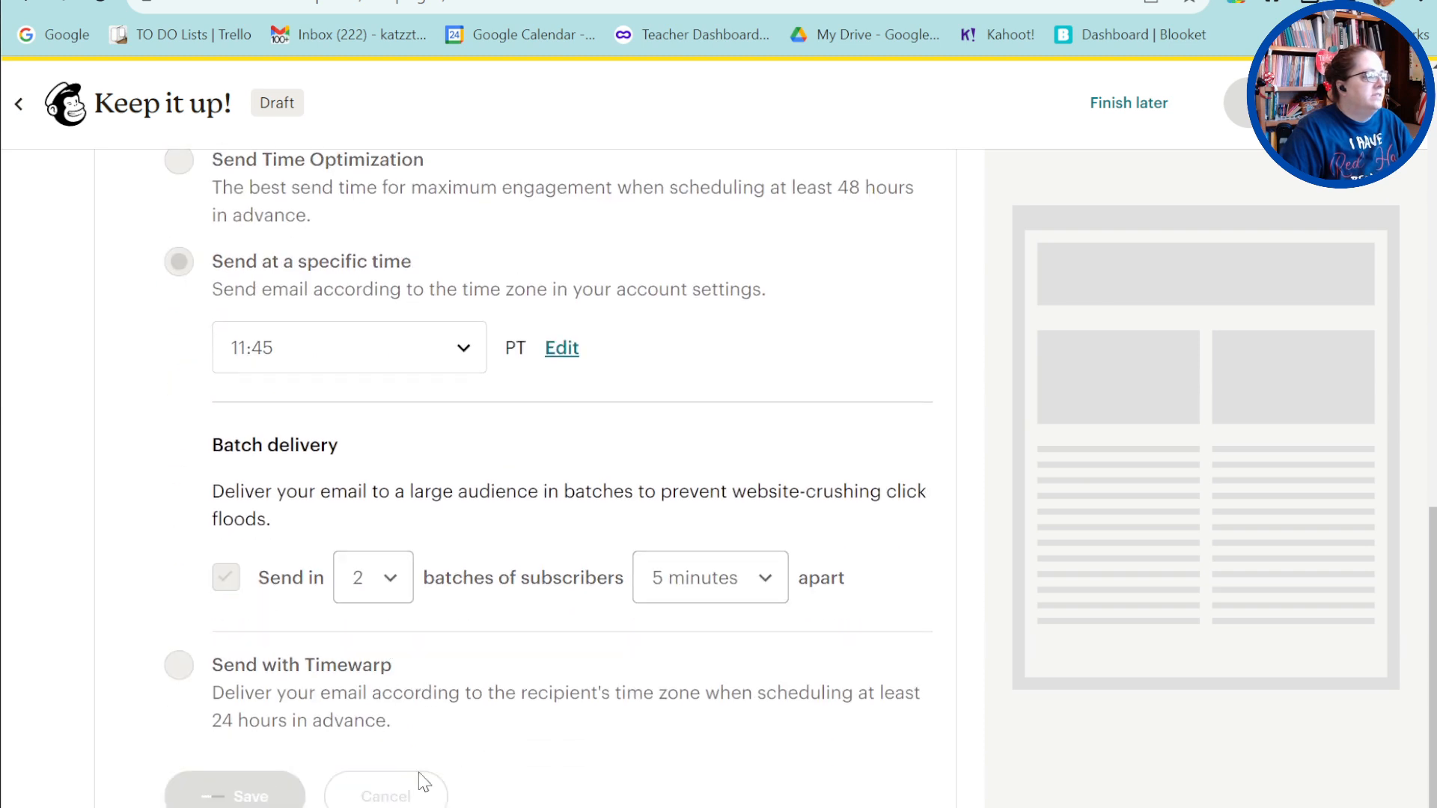
scroll(588, 696, "up", 6)
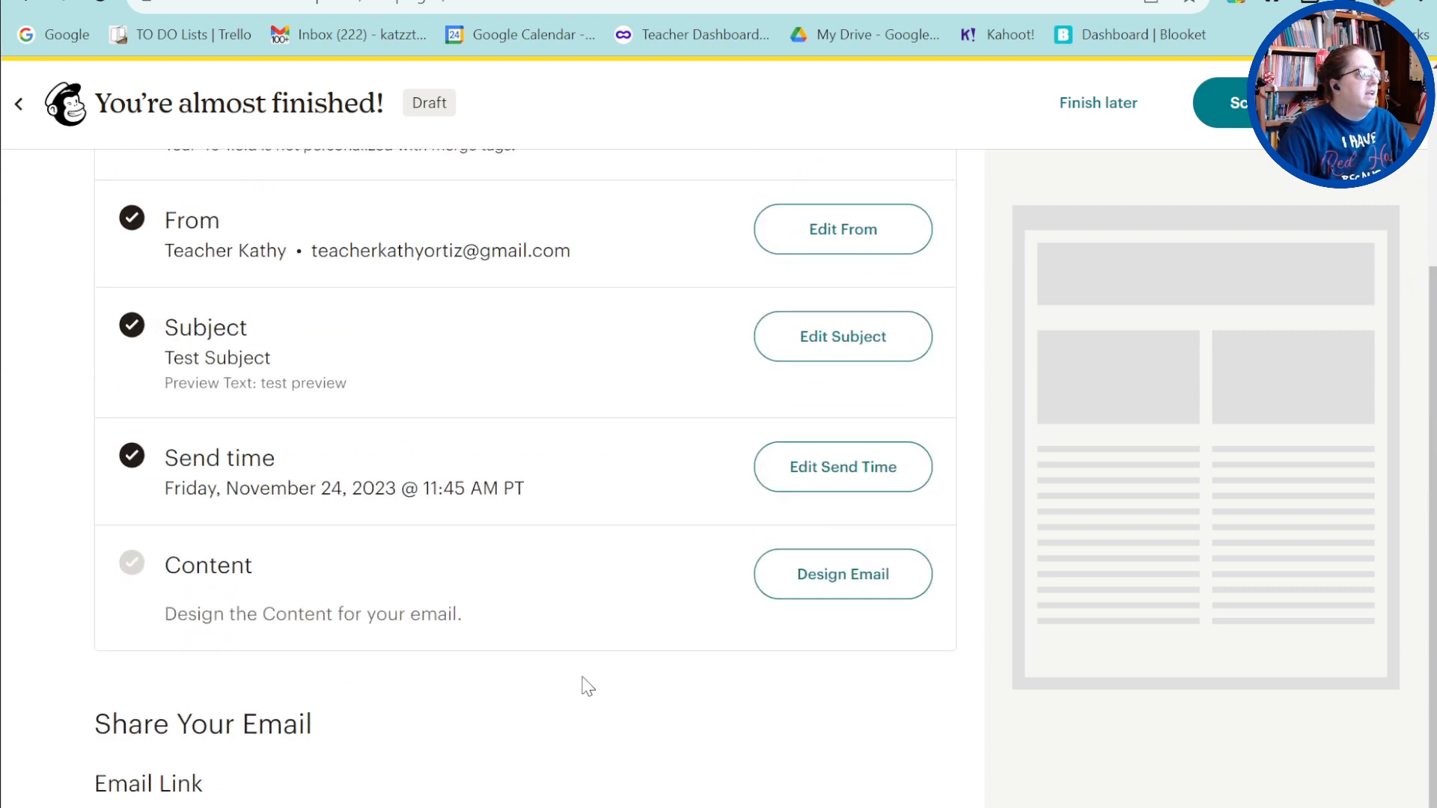
Start designing the email content and look through the saved templates and the Mailchimp templates.
left_click(855, 582)
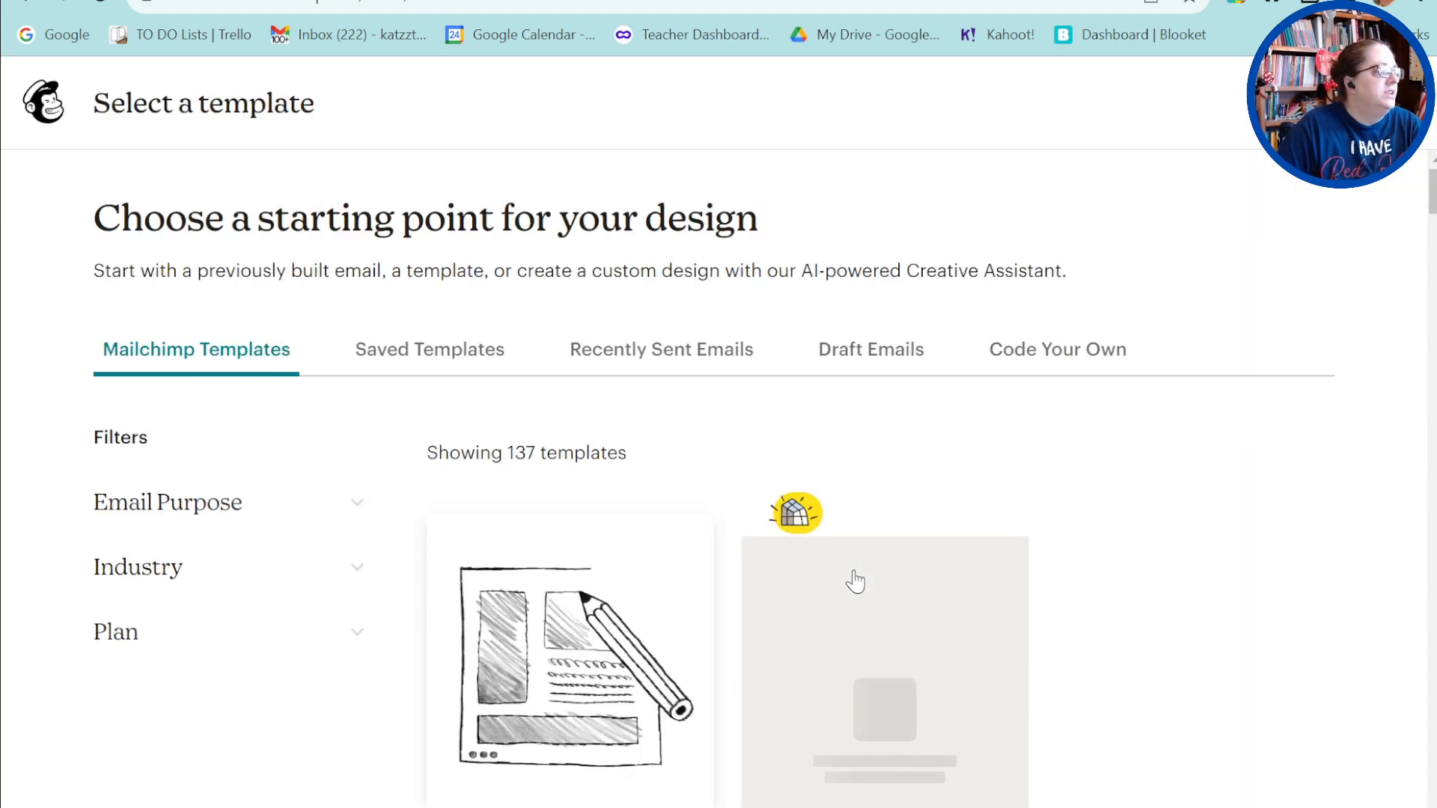
left_click(410, 357)
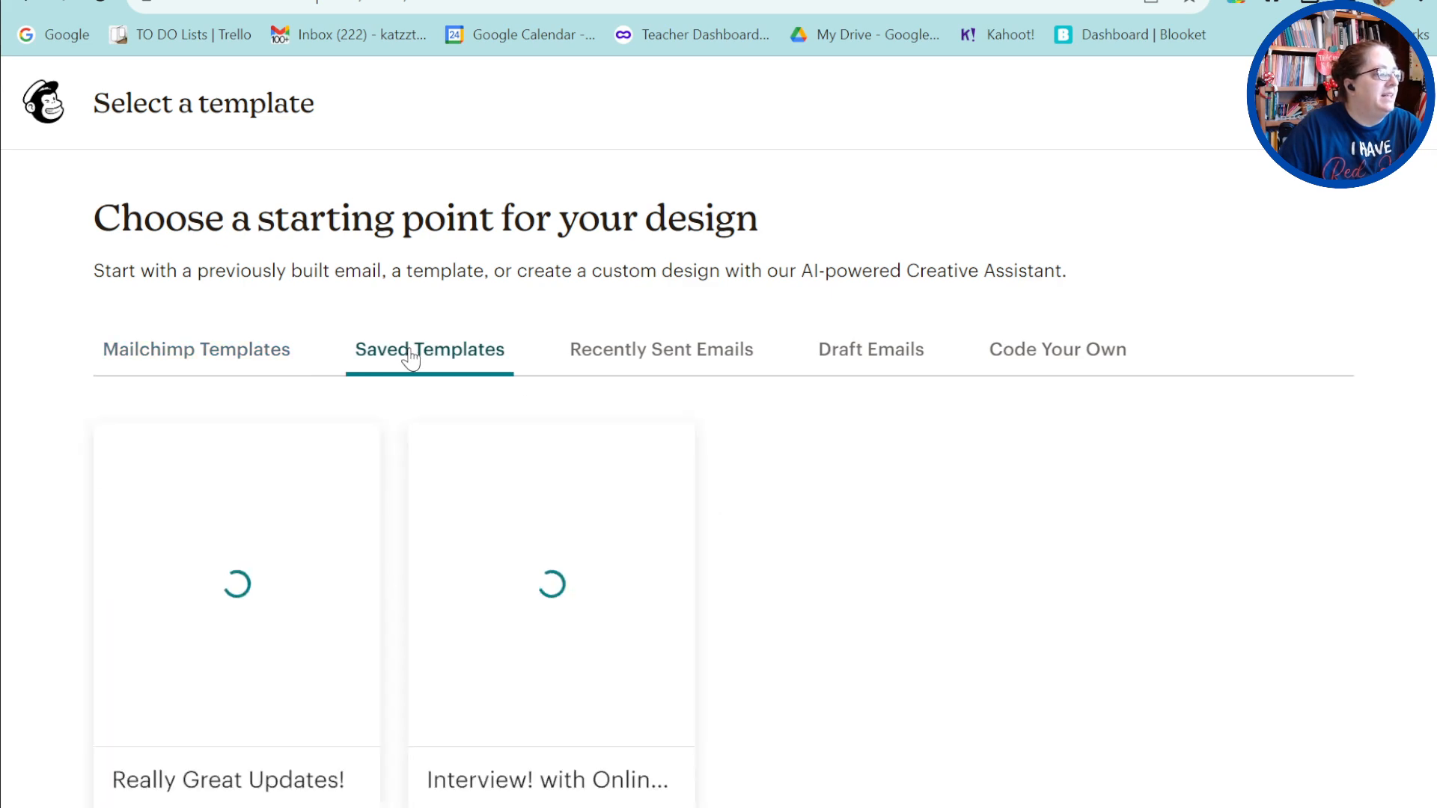
mouse_move(235, 681)
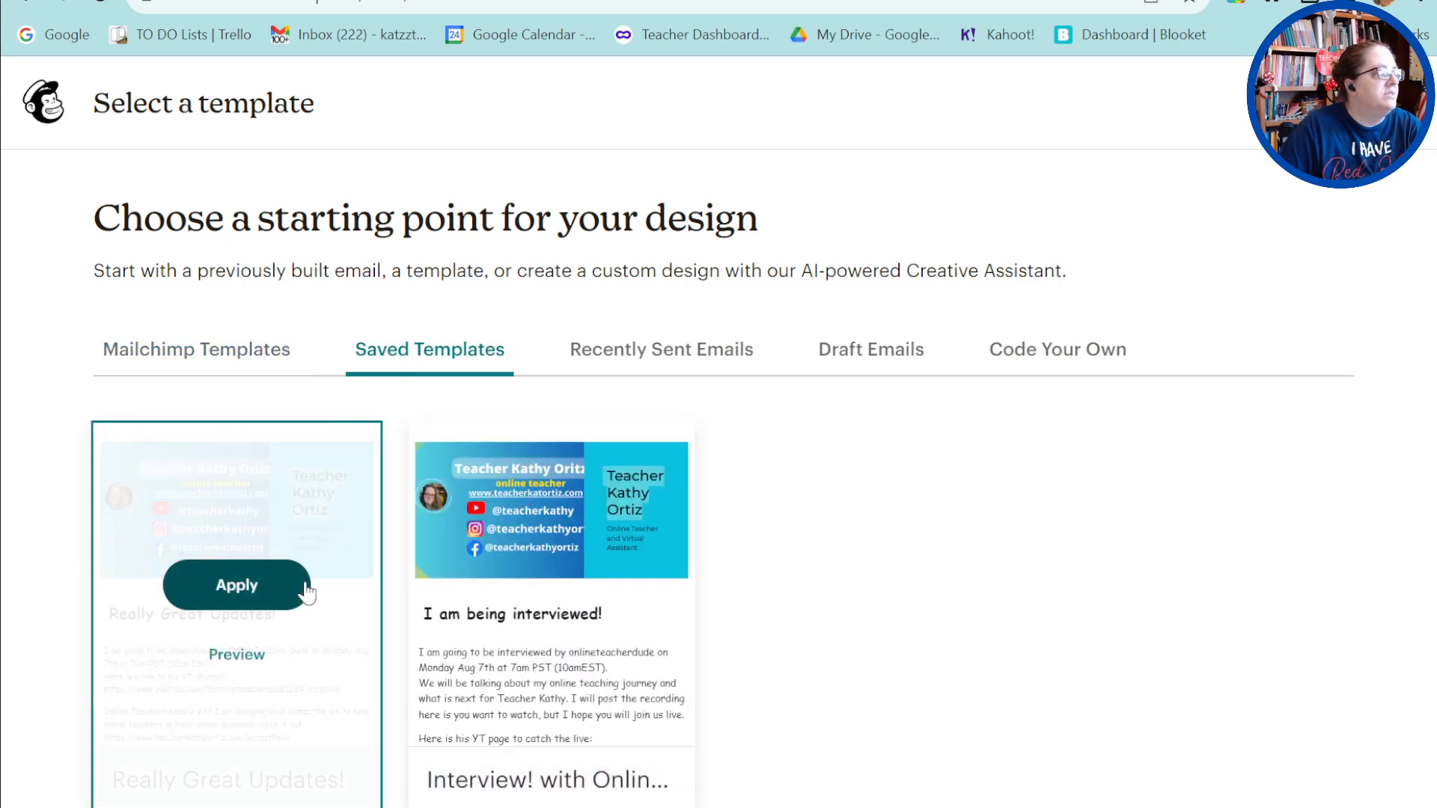
left_click(205, 353)
scroll(789, 701, "down", 10)
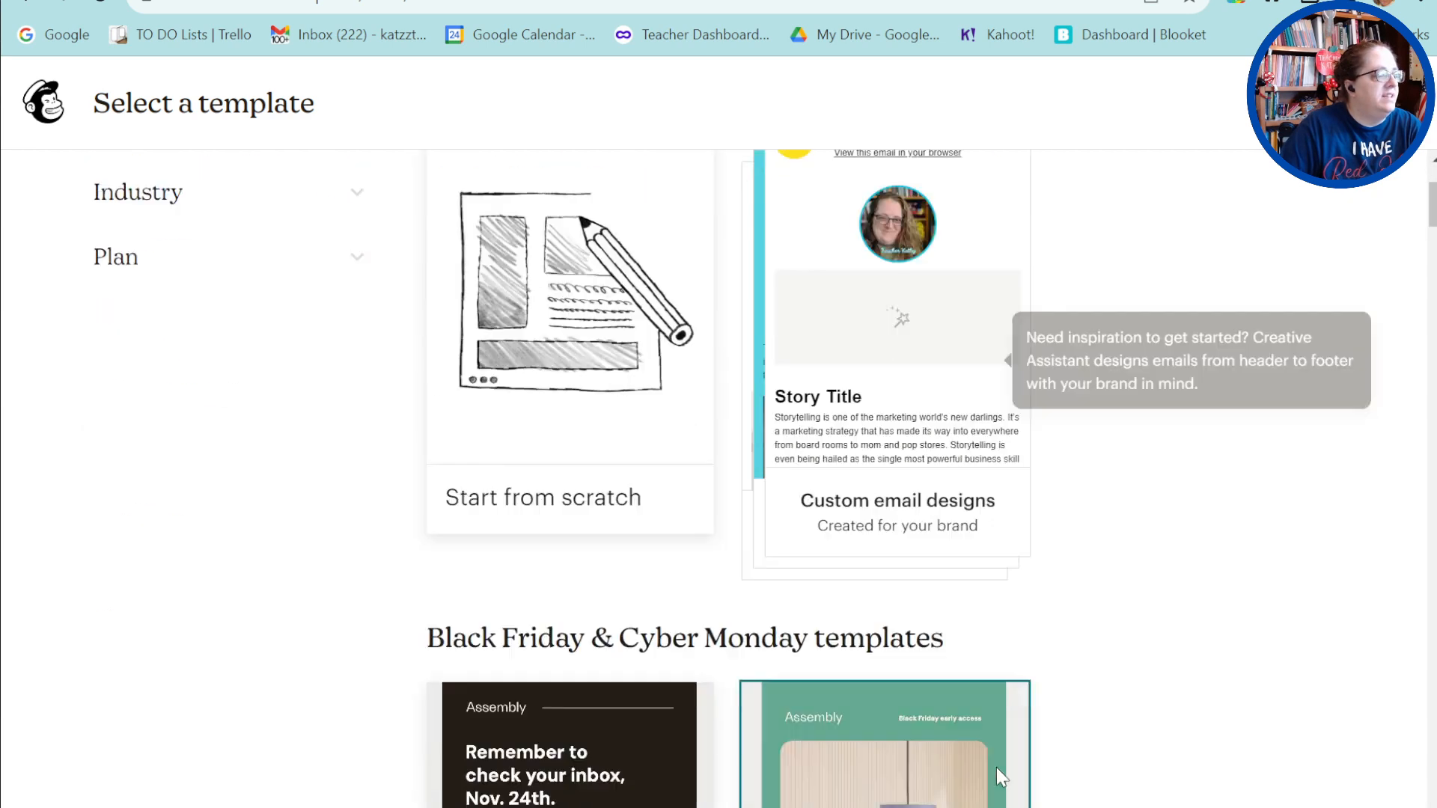
scroll(732, 649, "up", 8)
scroll(731, 649, "up", 3)
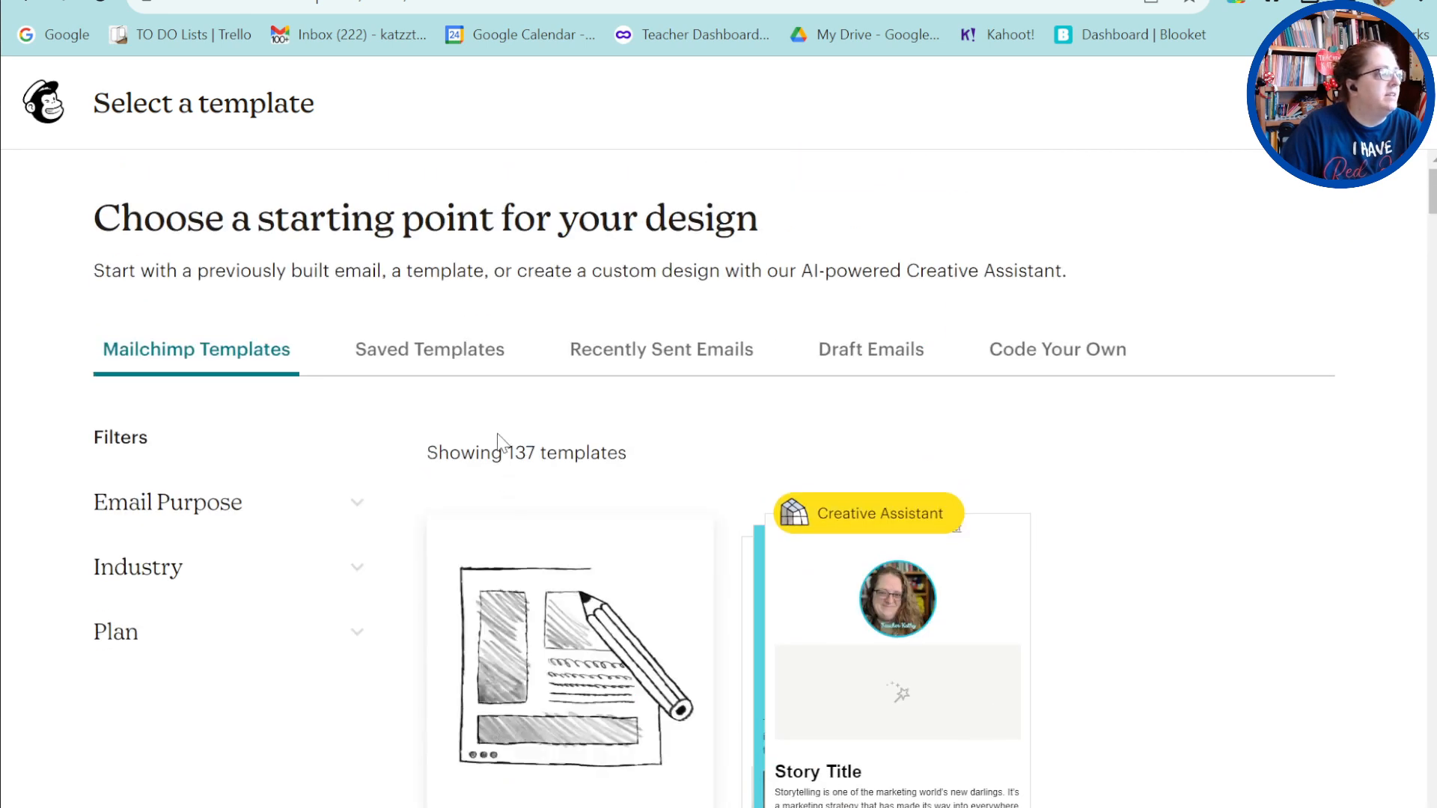
Apply the saved template "Really Great Updates!" to the email and dismiss the Intuit Assist introduction.
left_click(440, 351)
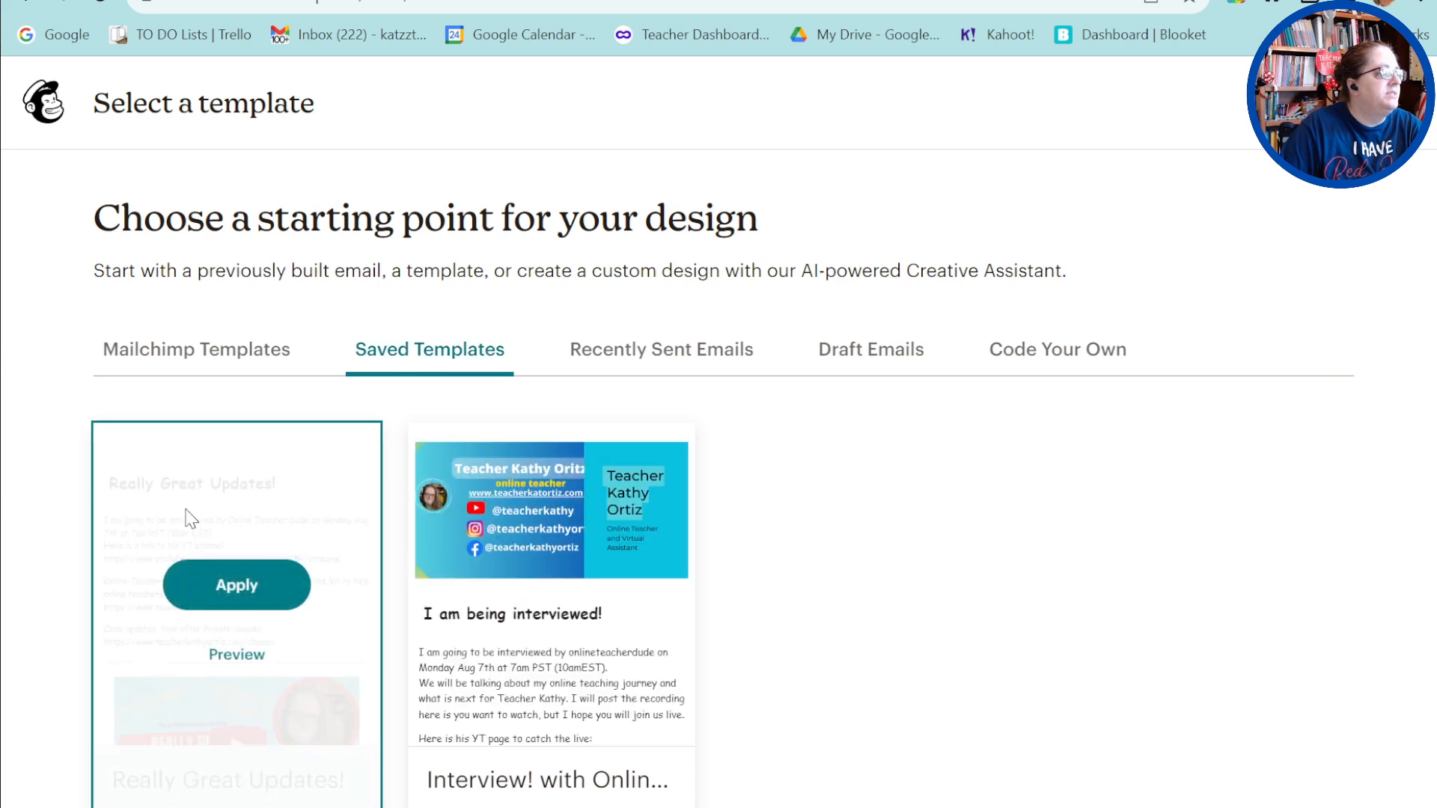
mouse_move(267, 616)
left_click(240, 586)
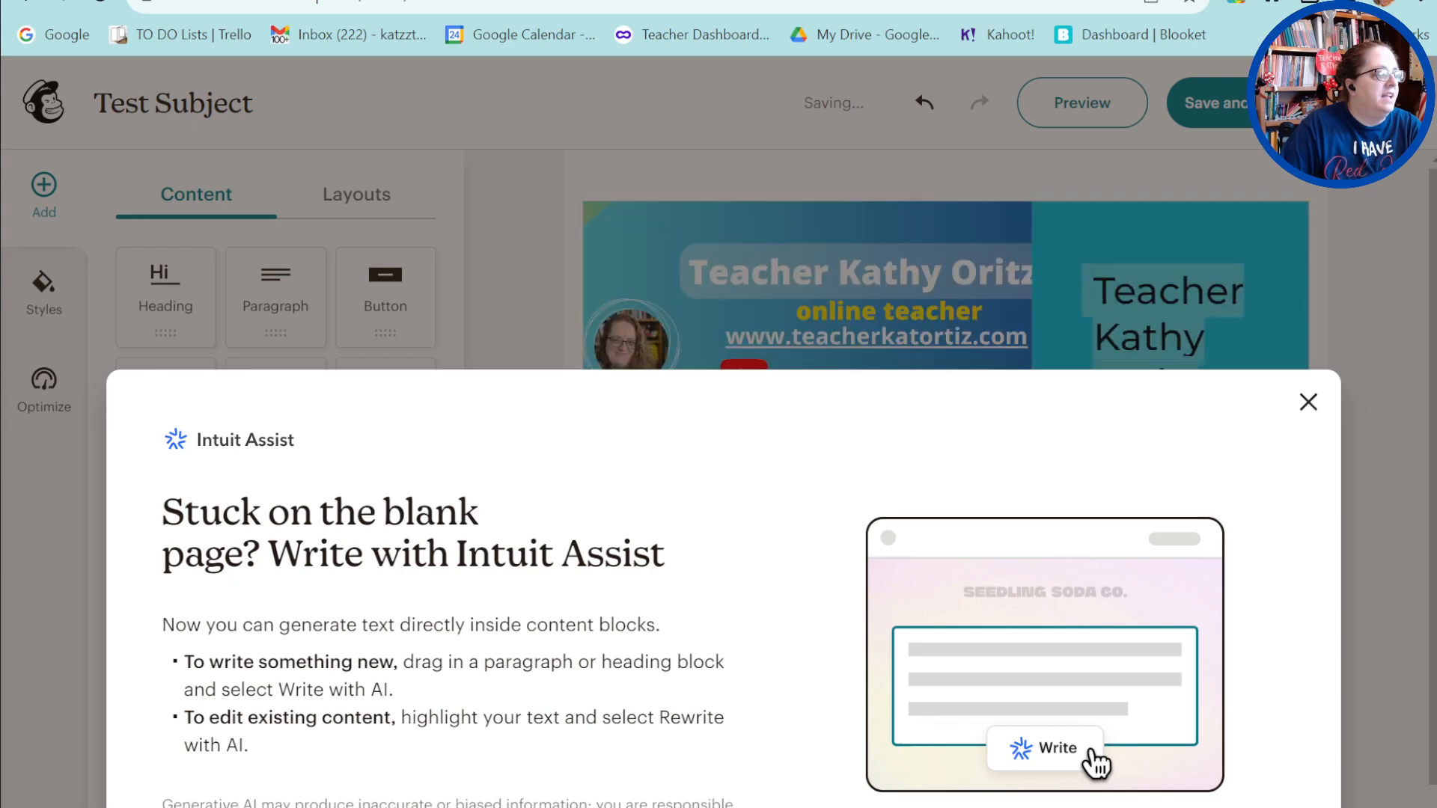
key("Escape")
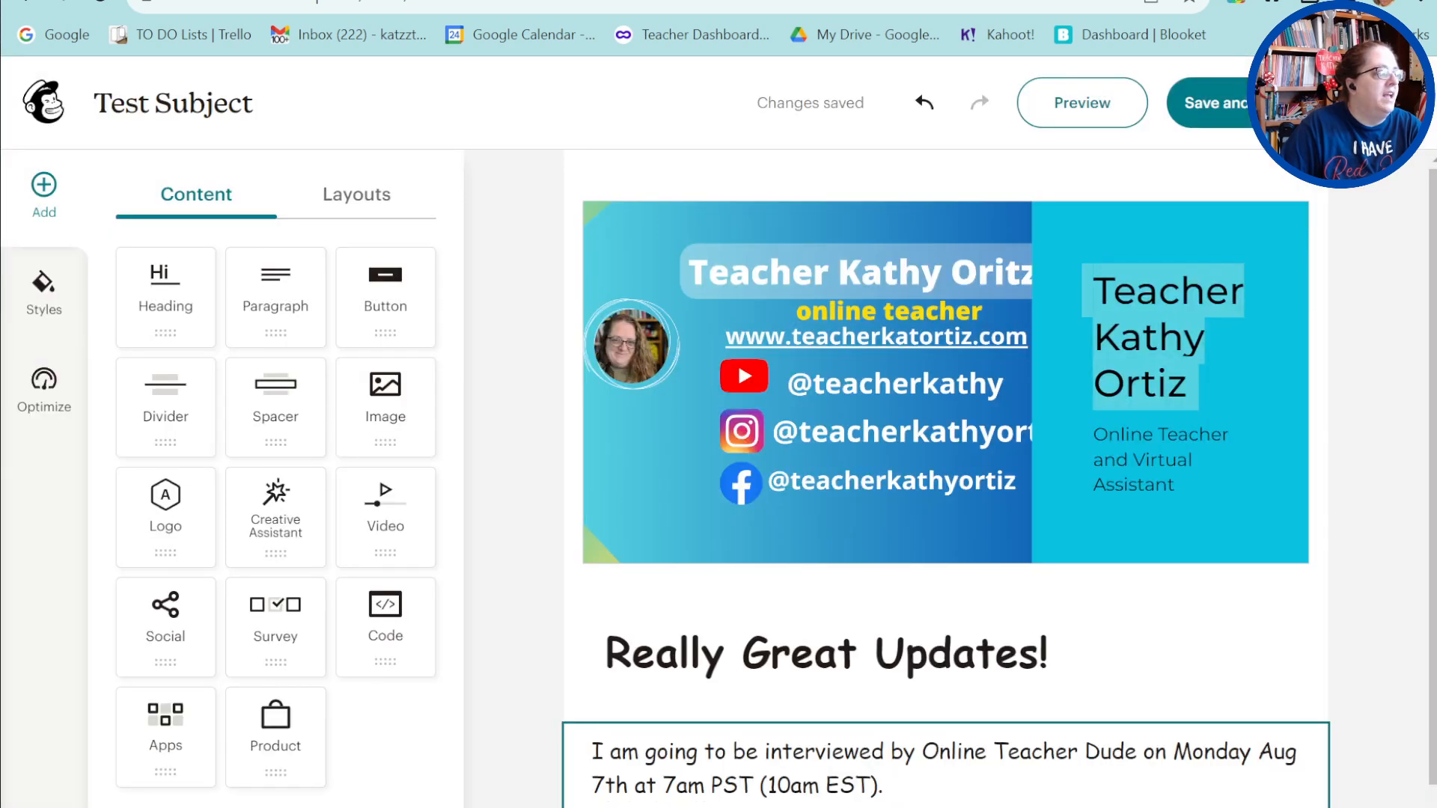
Review the template's header image, text block and video block with their editing options.
scroll(997, 753, "down", 3)
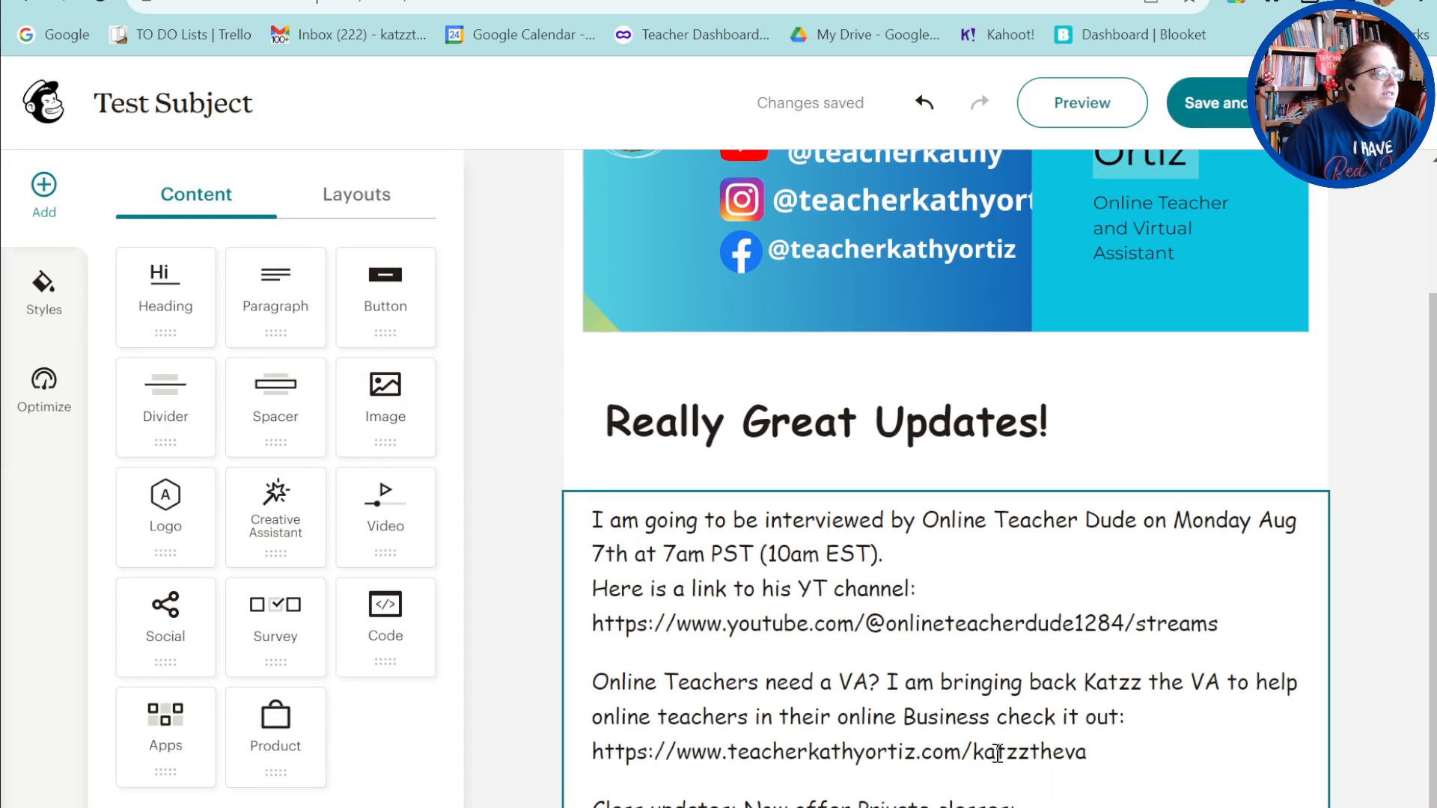
left_click(778, 581)
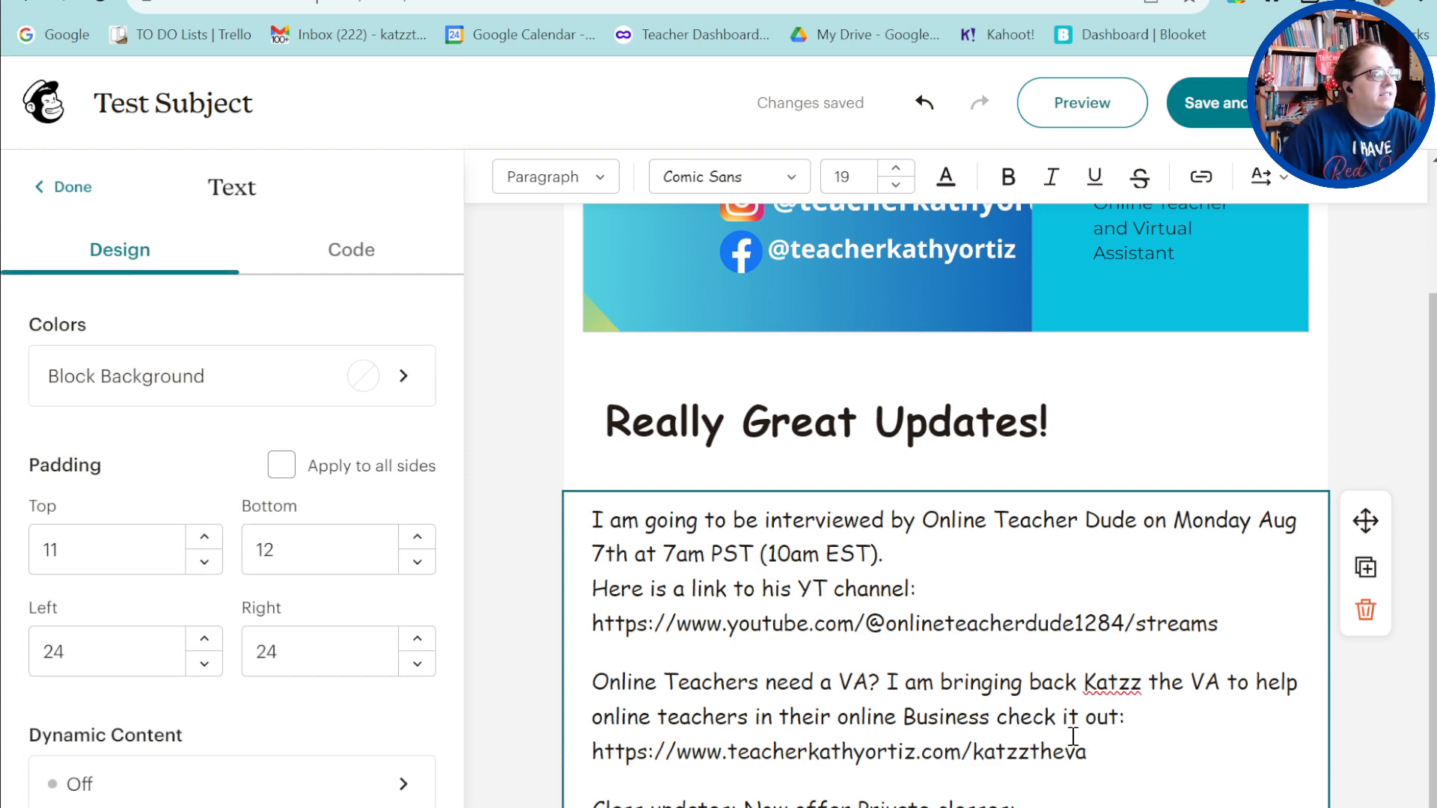
scroll(1042, 609, "up", 3)
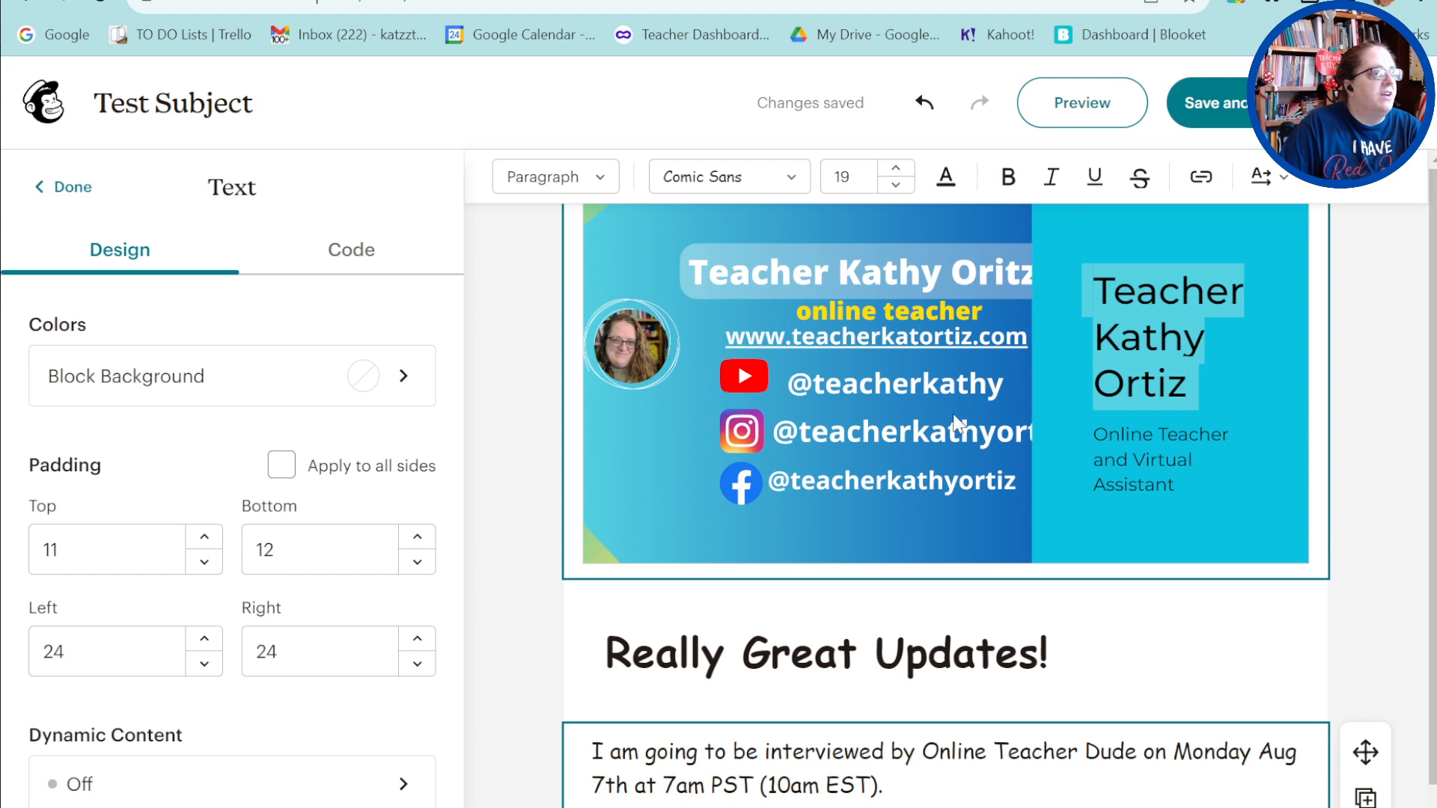
scroll(950, 446, "down", 2)
scroll(950, 469, "down", 8)
left_click(738, 537)
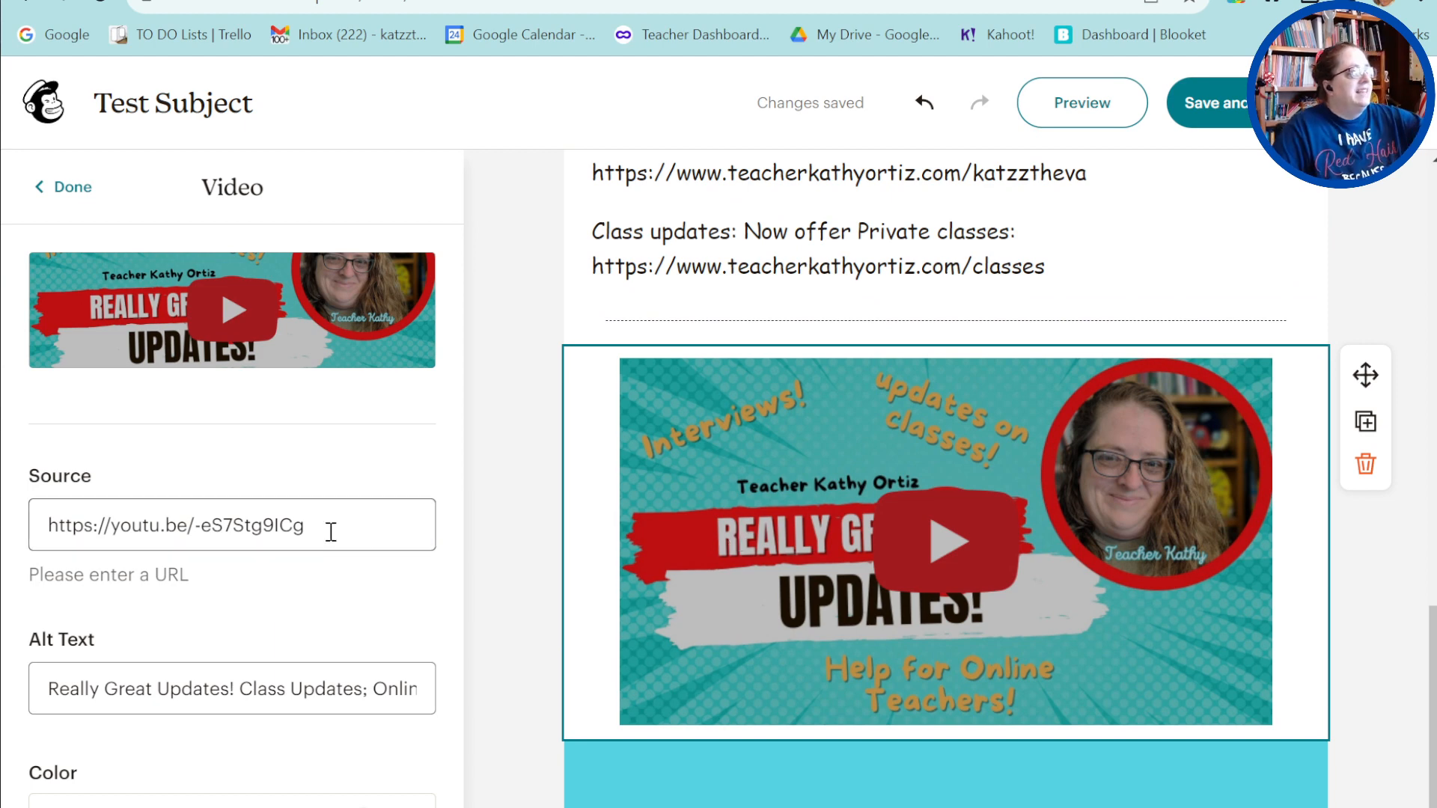
scroll(882, 731, "up", 10)
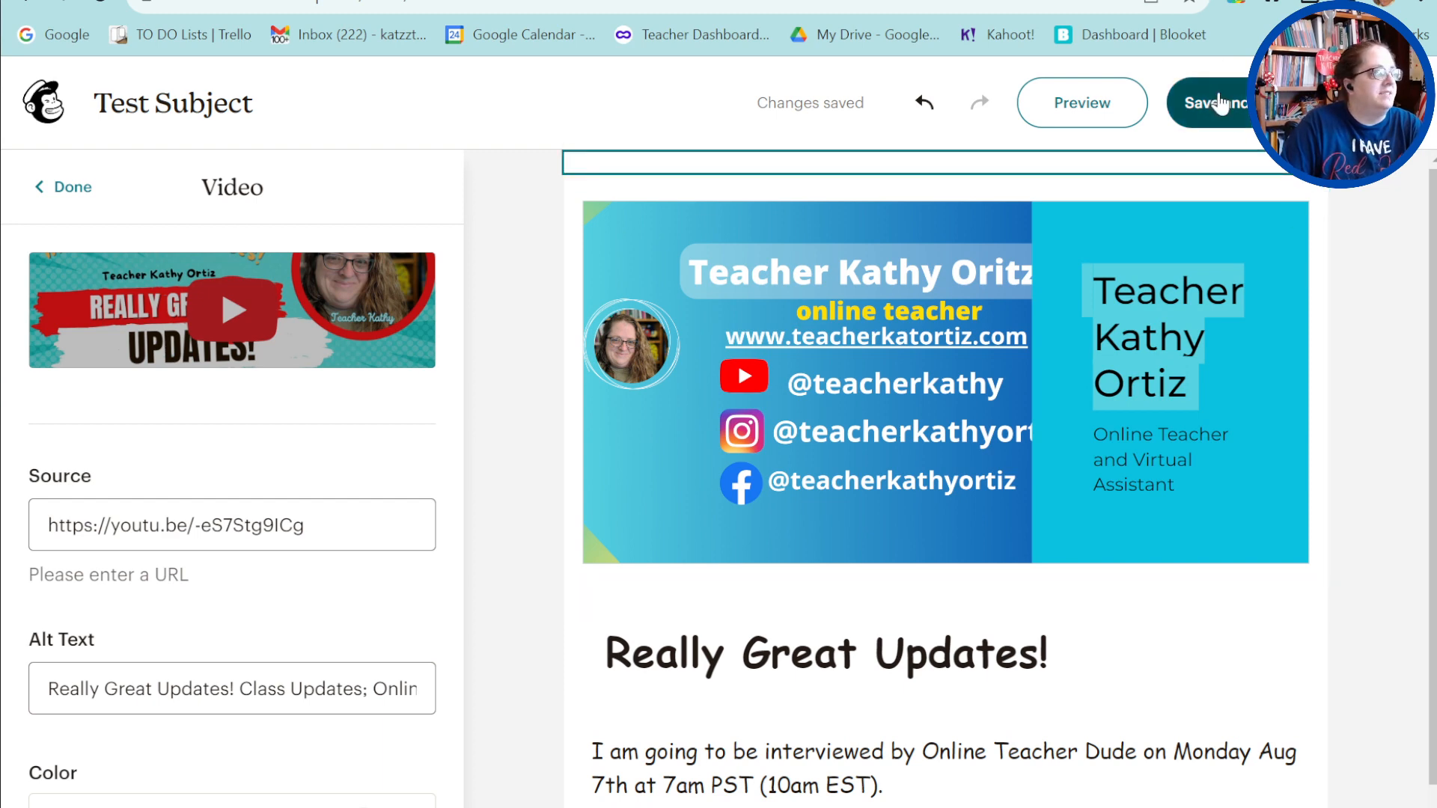
Save the email design and leave the campaign as an unsent draft.
left_click(1220, 103)
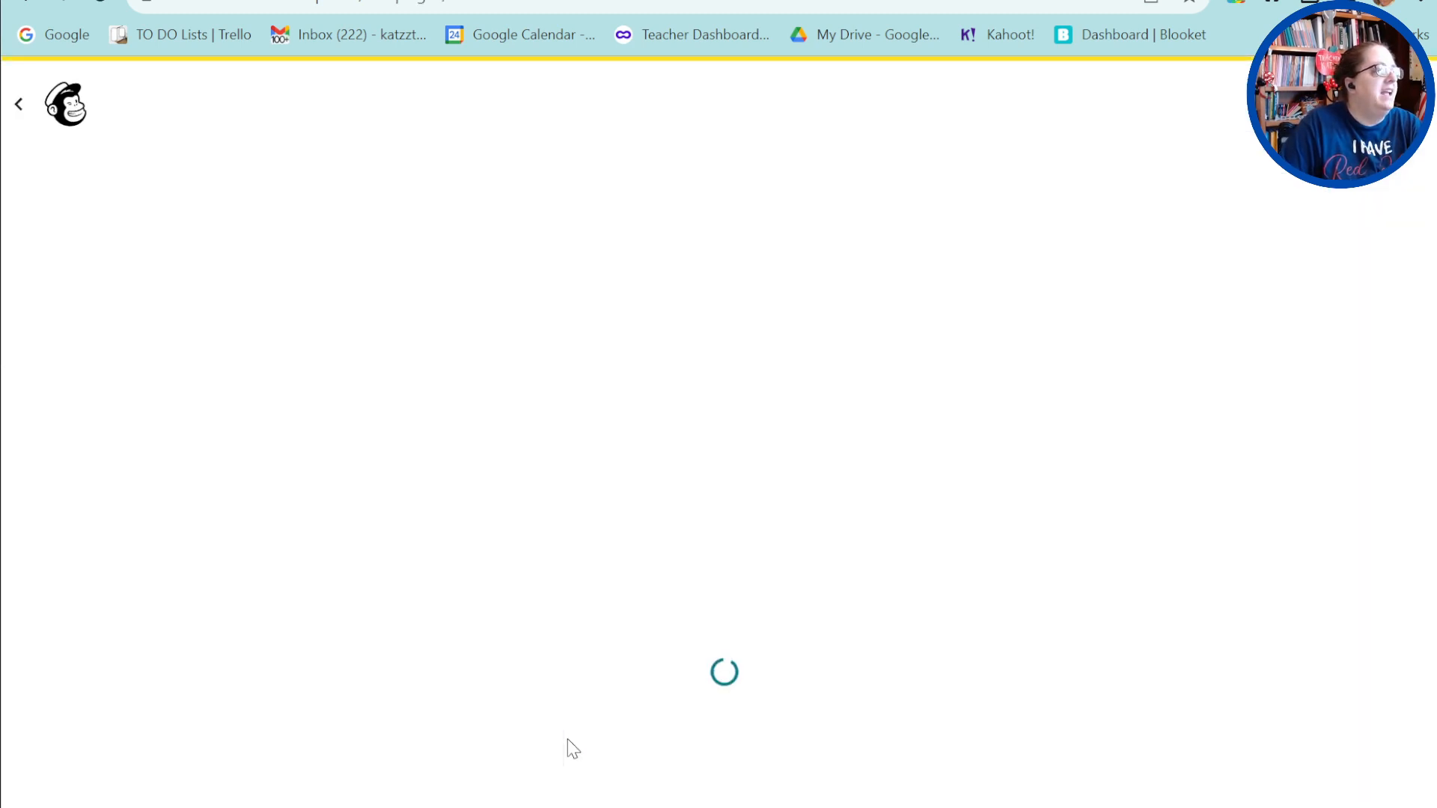
scroll(567, 739, "down", 9)
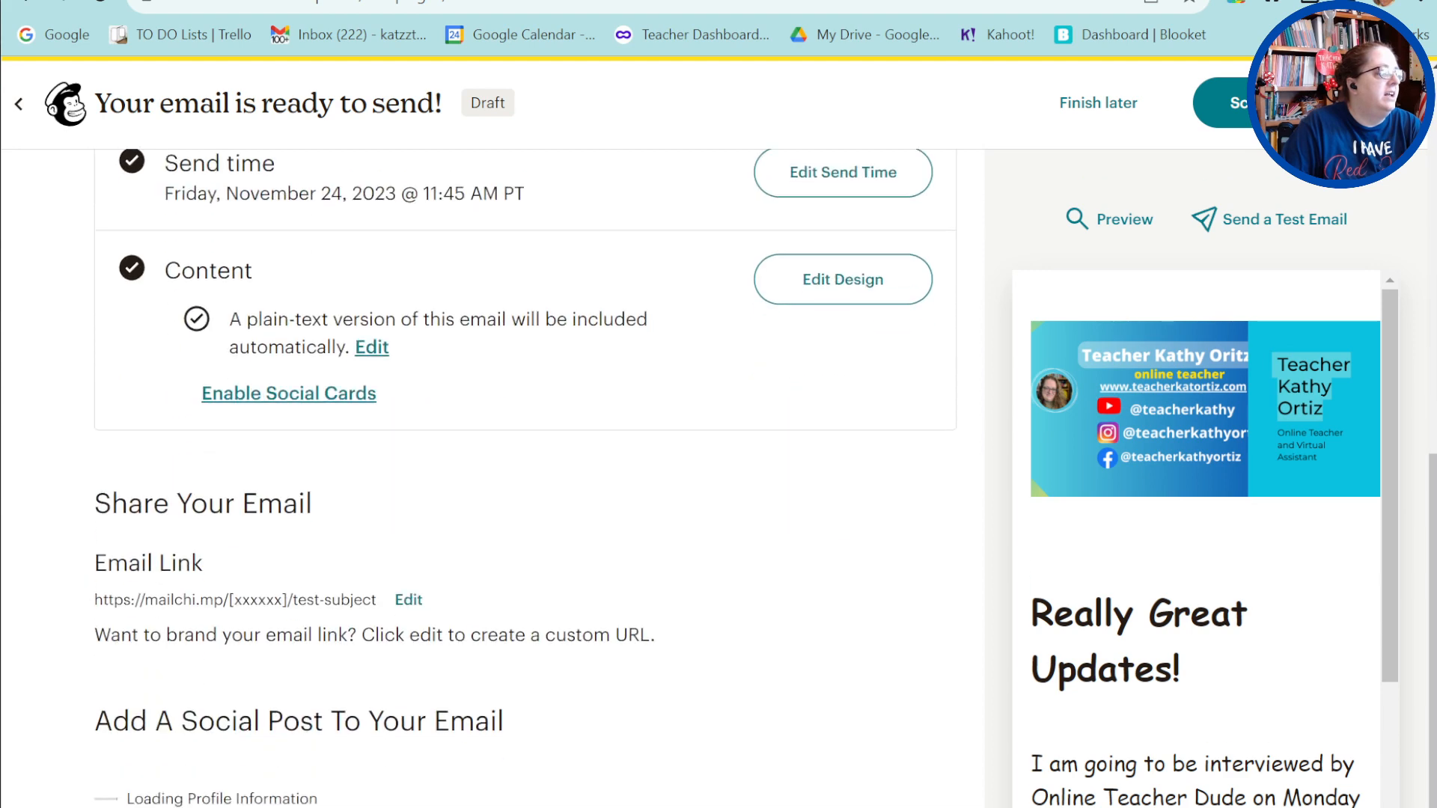
left_click(1100, 109)
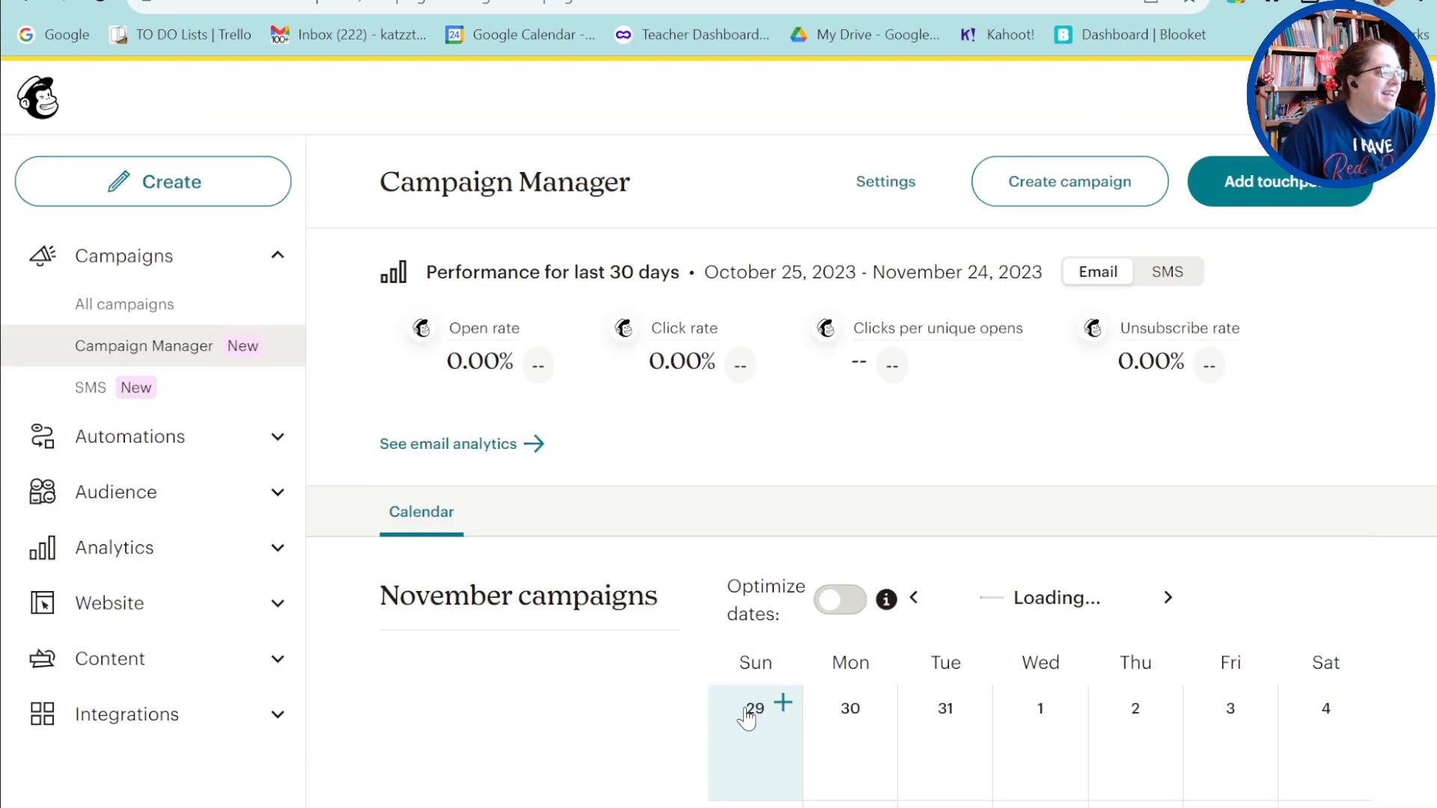
Open the list of all campaigns from Campaign Manager.
left_click(125, 255)
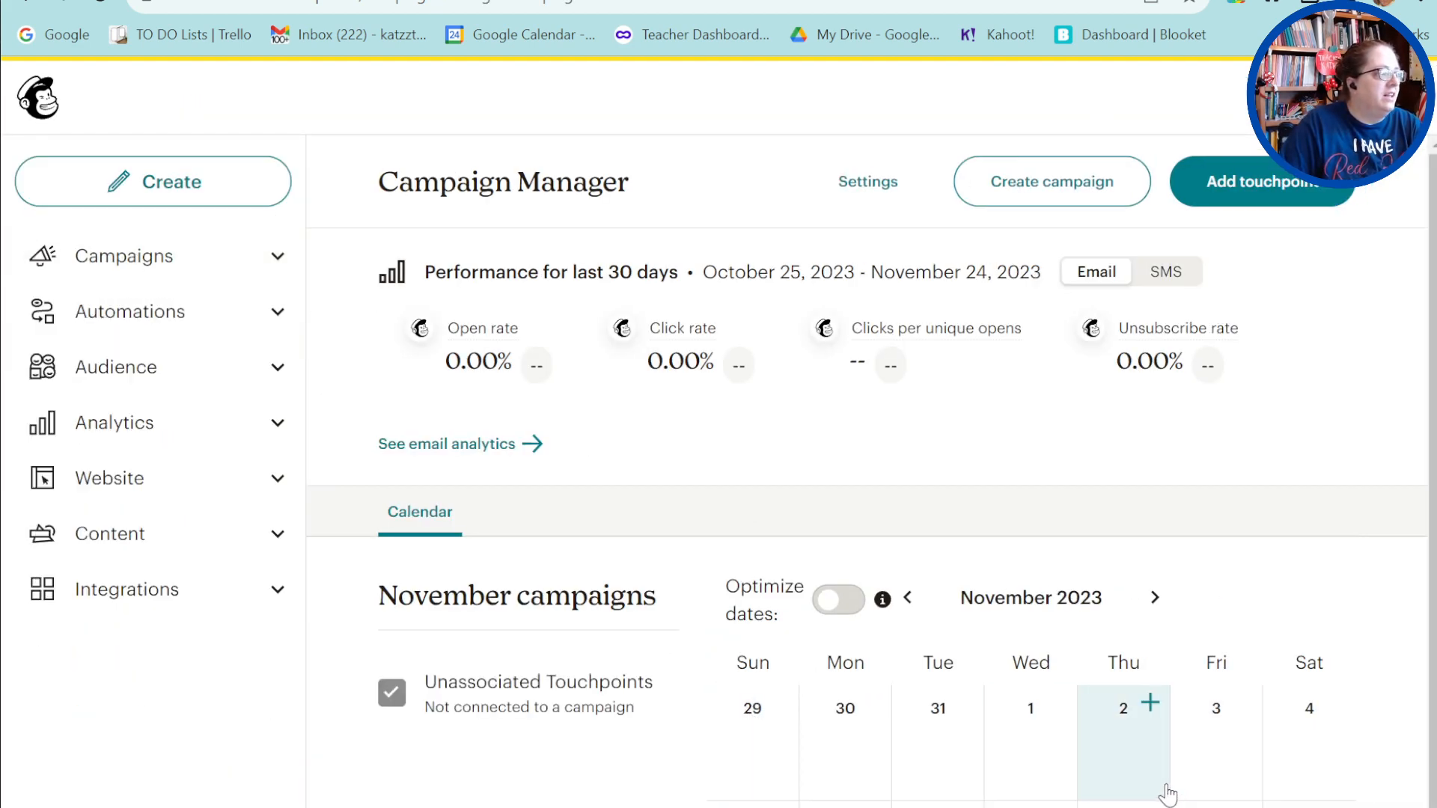
left_click(154, 255)
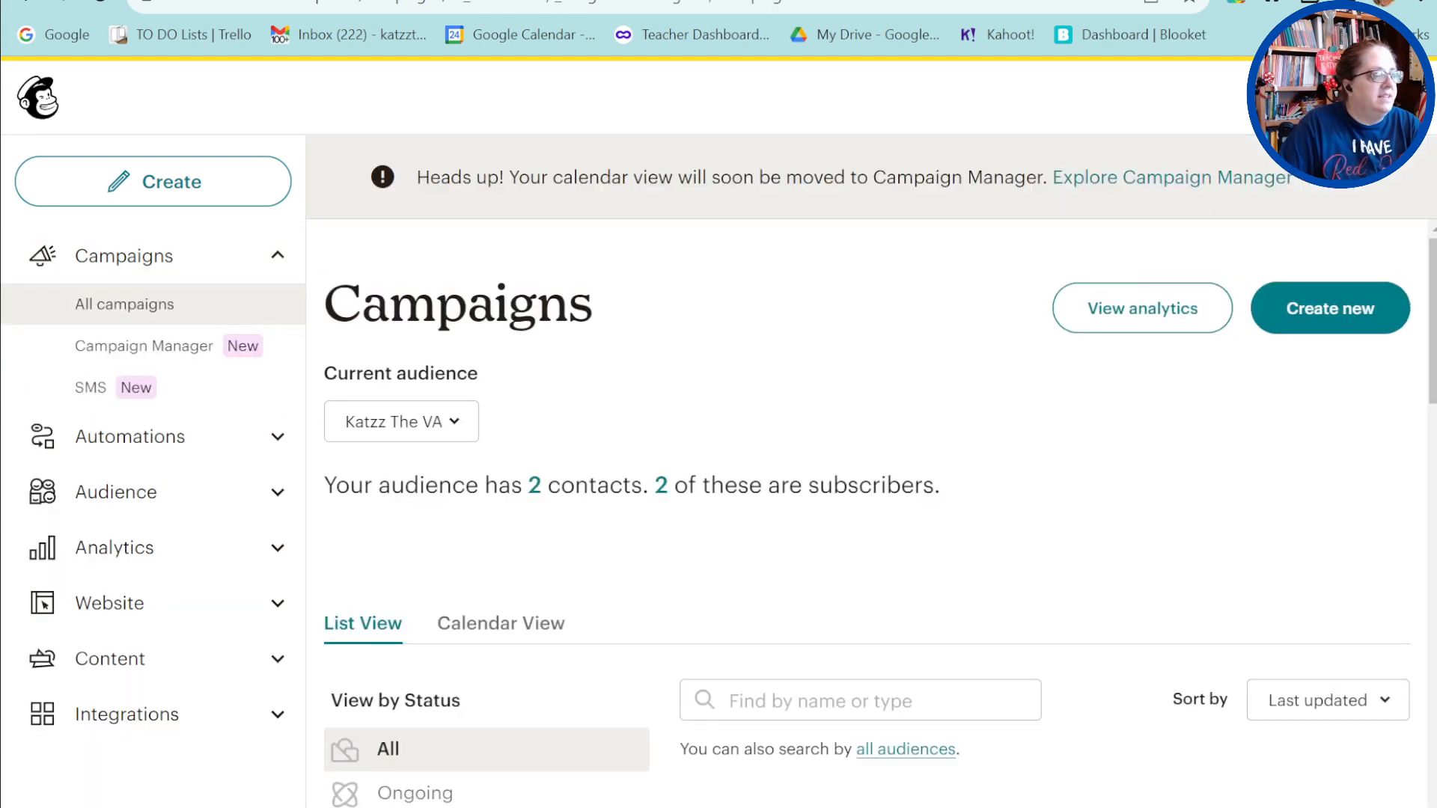
scroll(868, 509, "down", 3)
scroll(778, 622, "up", 3)
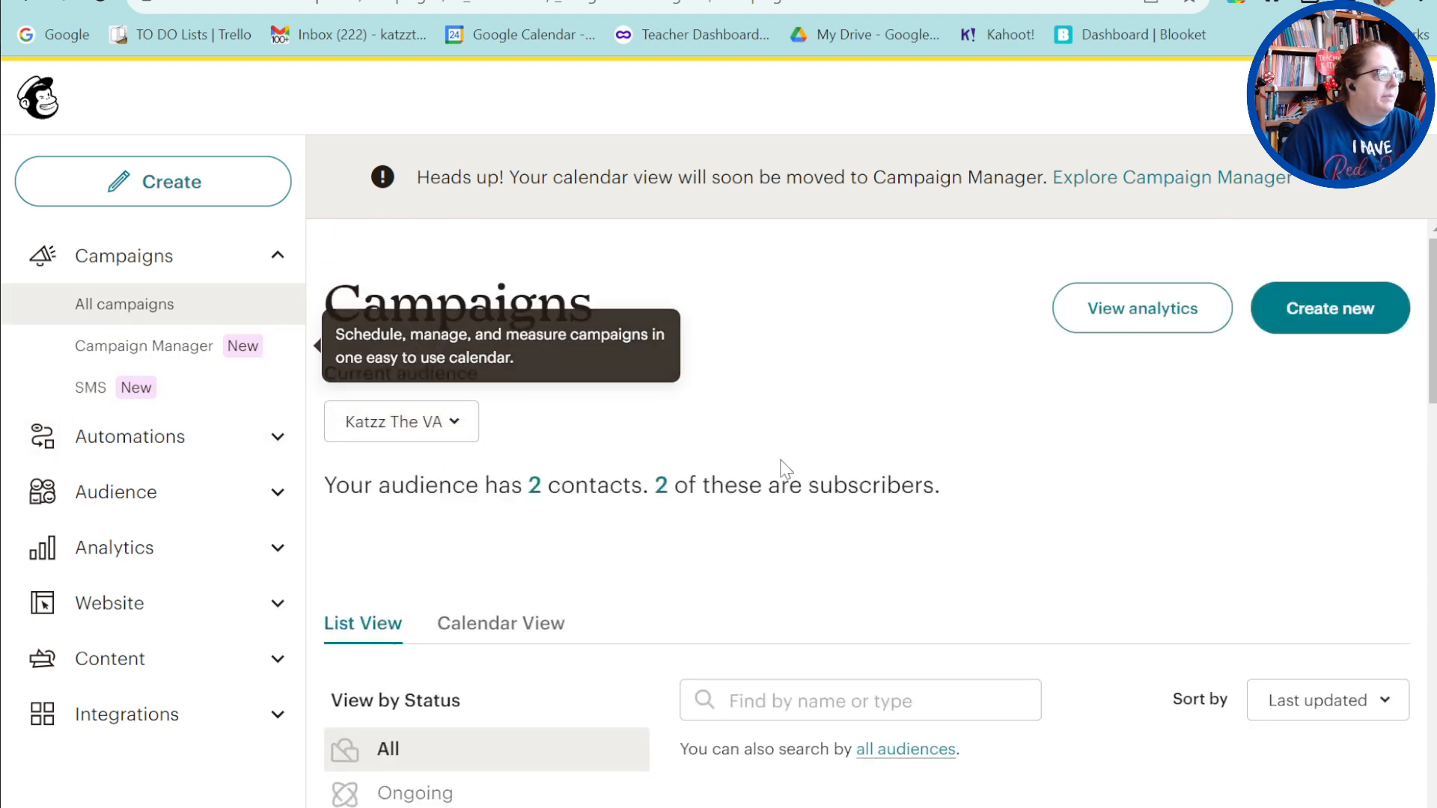
Switch the campaigns' current audience to the one with 5 contacts and check the list for the Test draft.
left_click(453, 430)
left_click(441, 533)
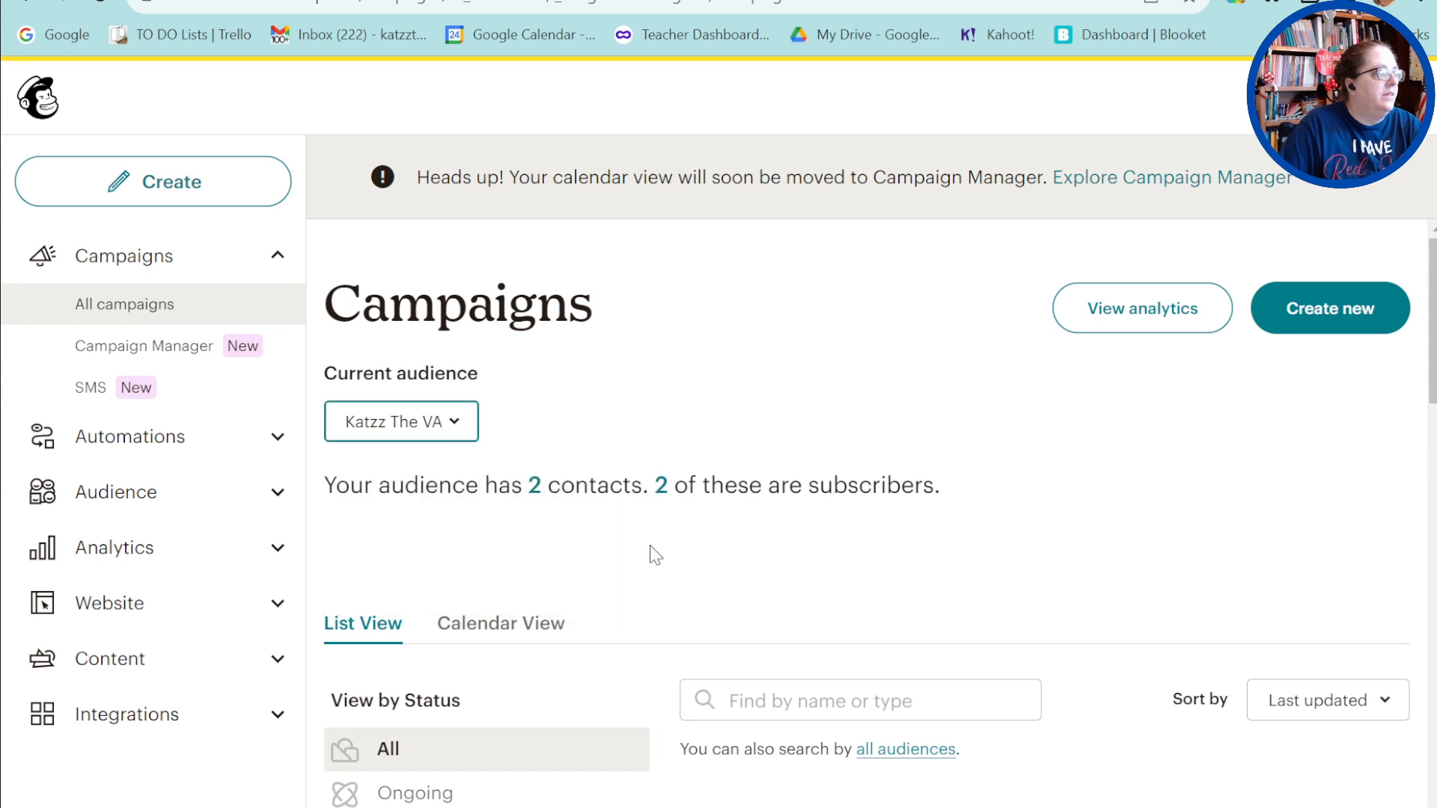
left_click(464, 419)
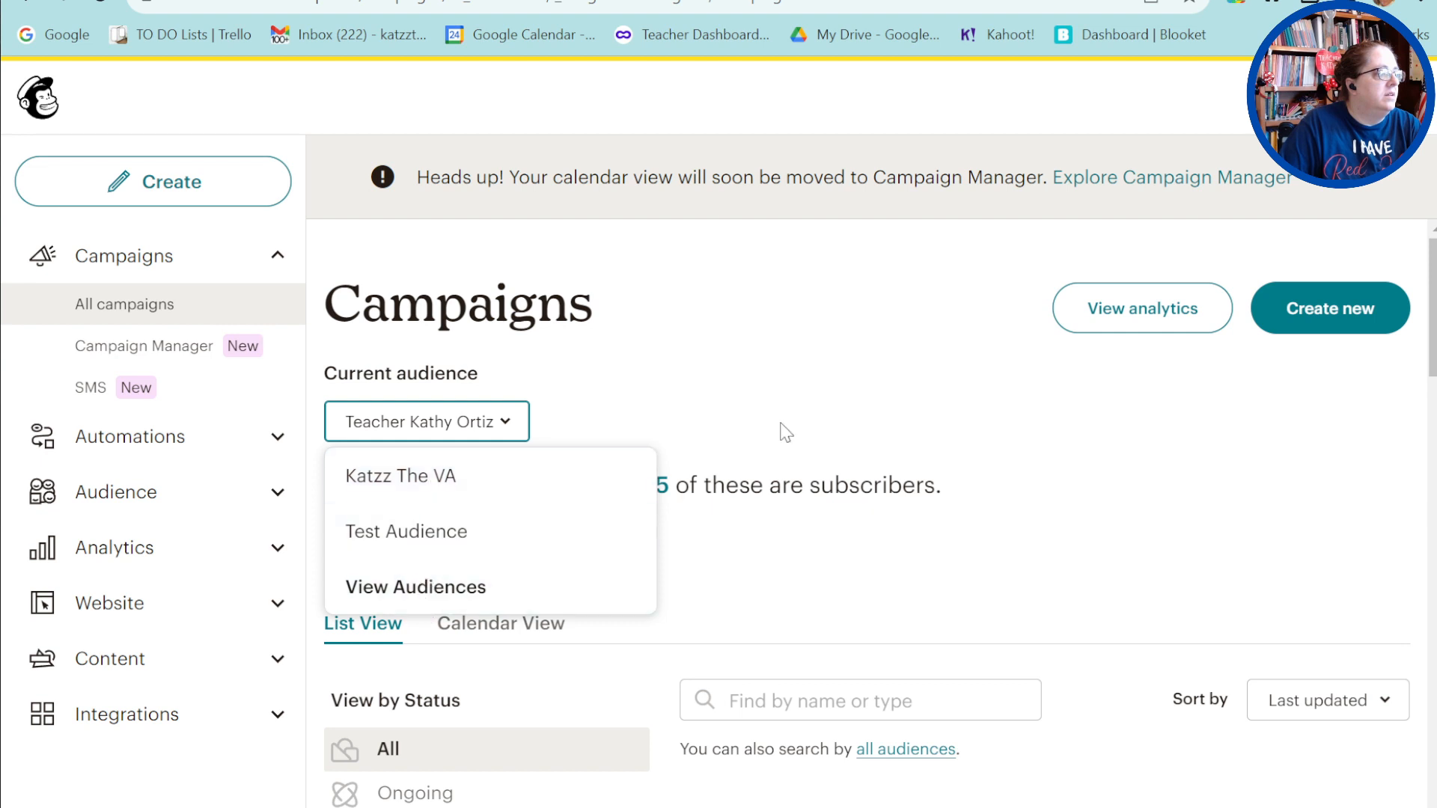
left_click(760, 449)
scroll(973, 539, "down", 4)
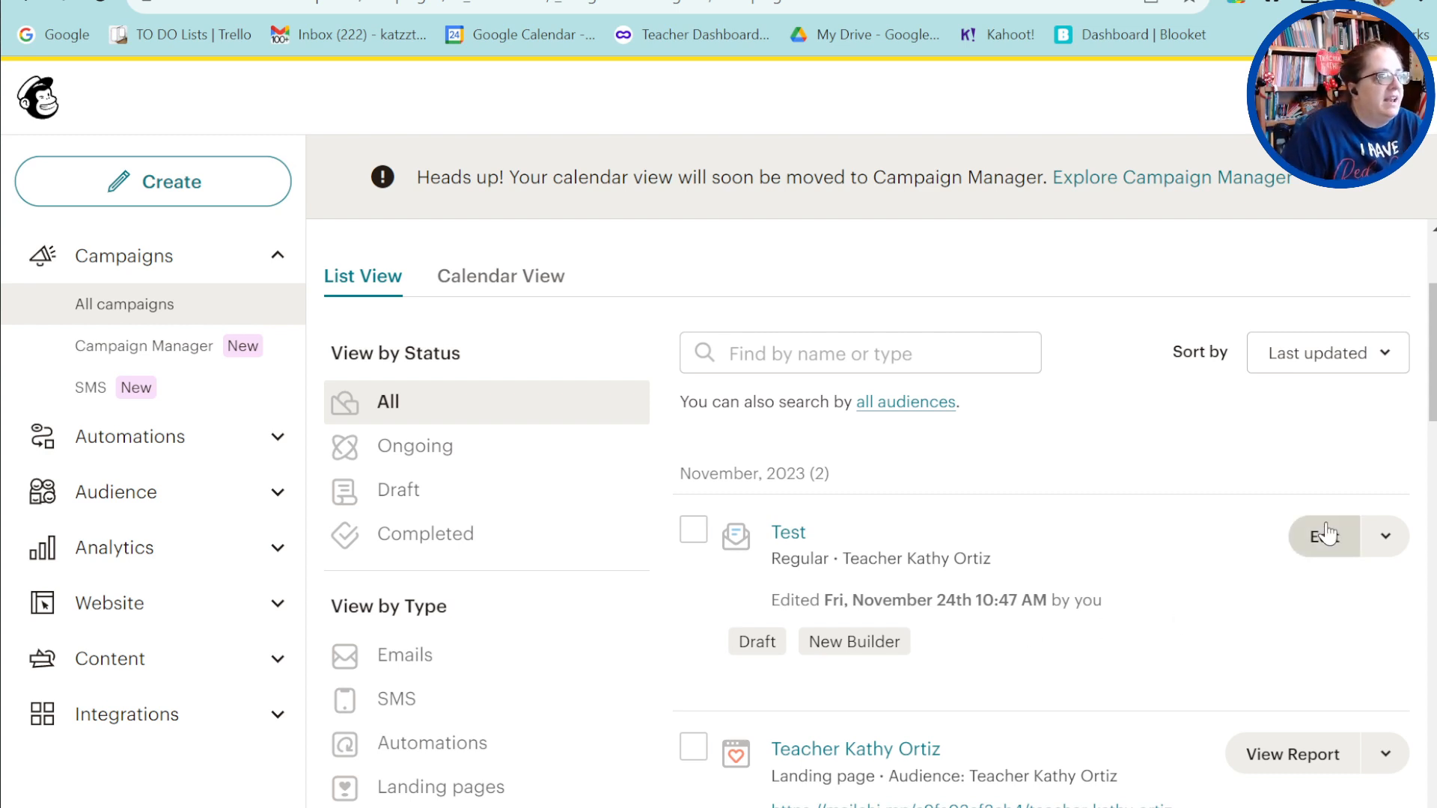
scroll(1048, 591, "up", 4)
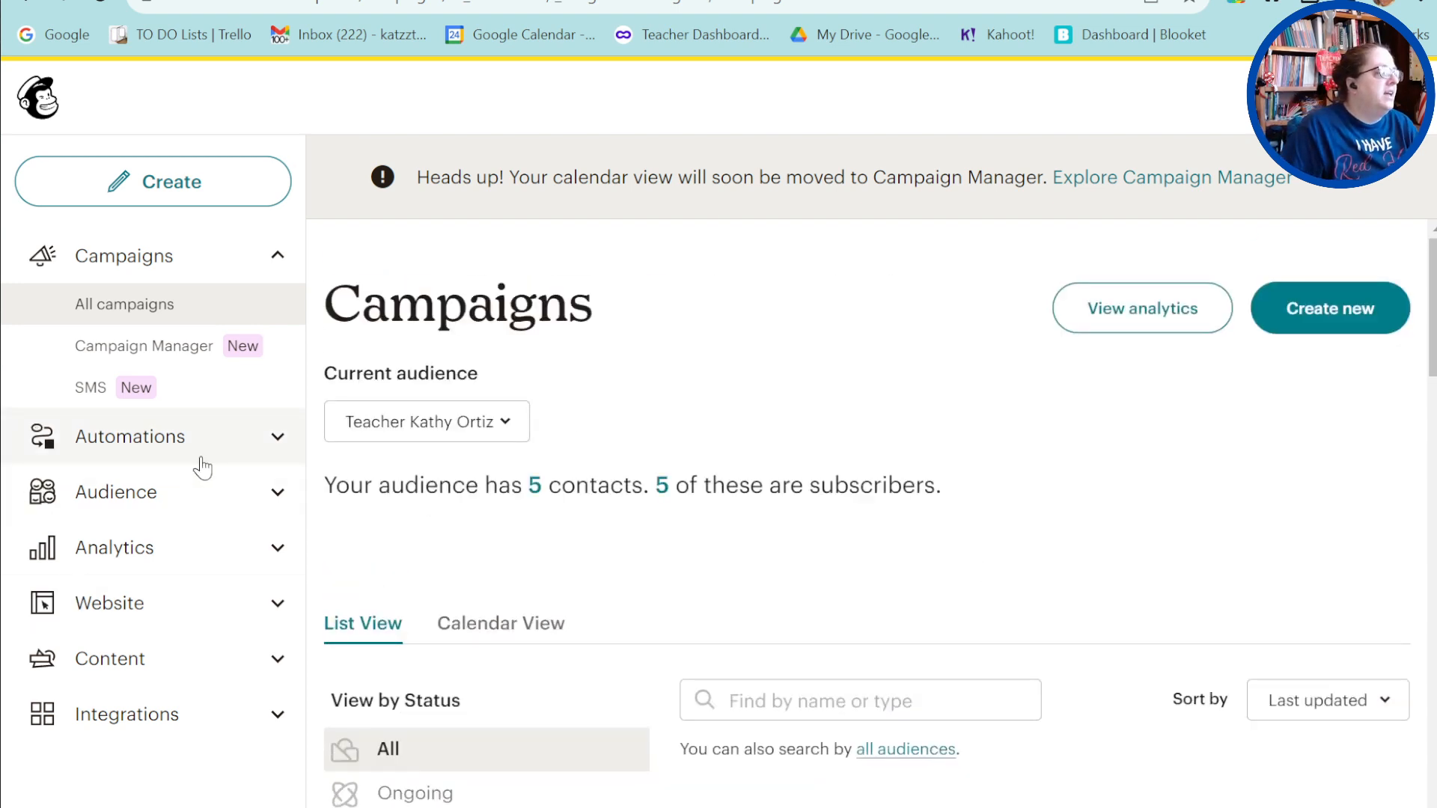
Switch to the teacher's website and view its Katzz the VA email list page.
scroll(868, 524, "down", 5)
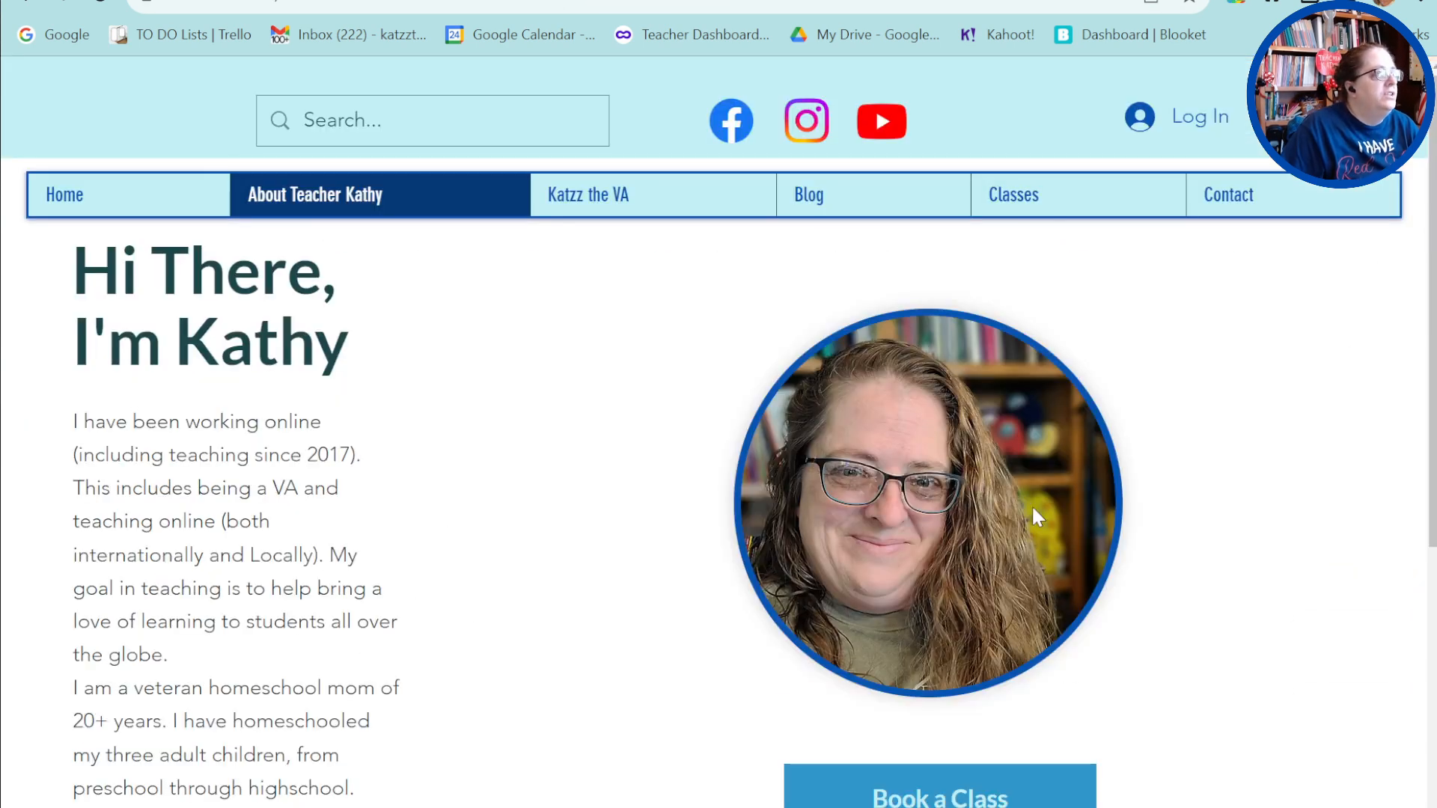
mouse_move(588, 196)
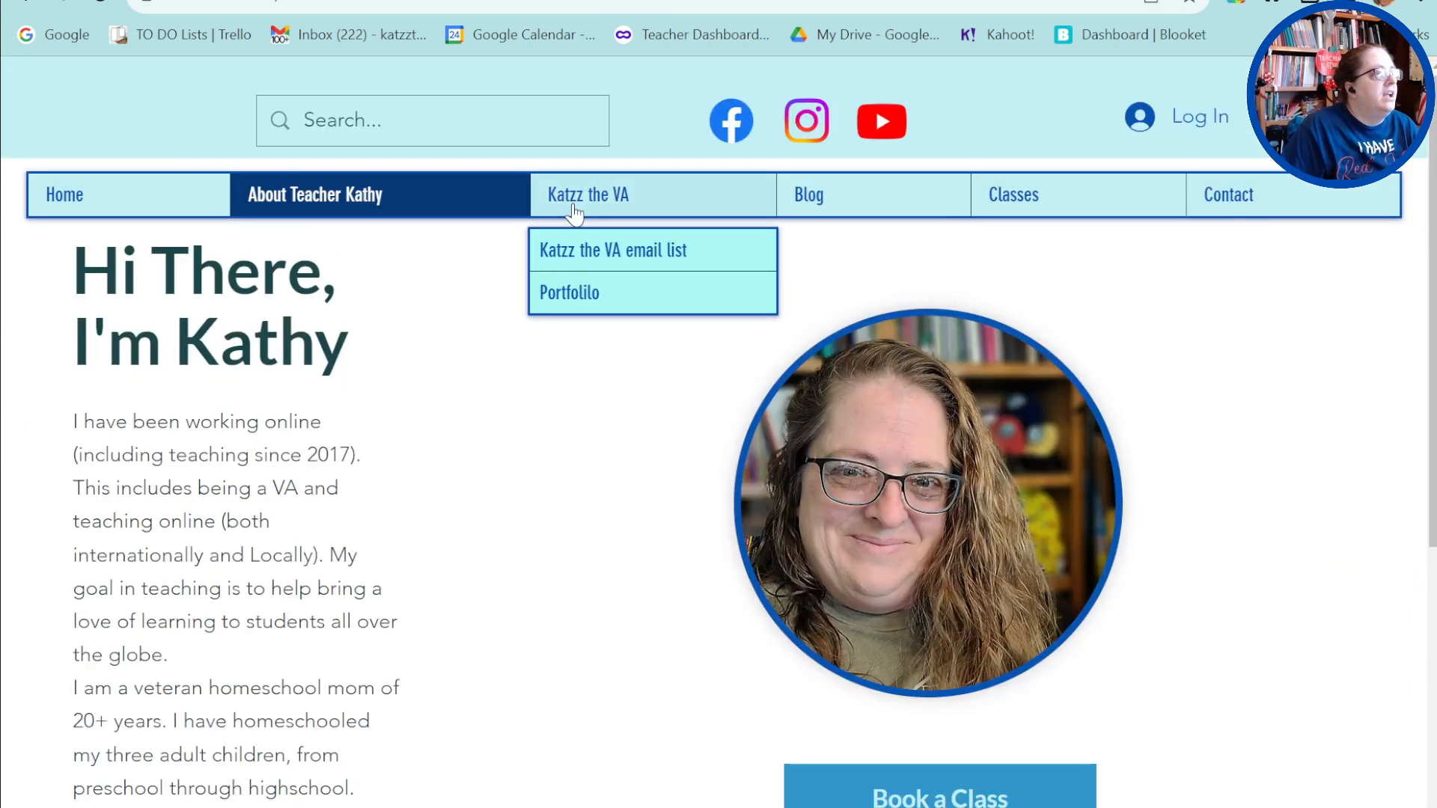
left_click(607, 254)
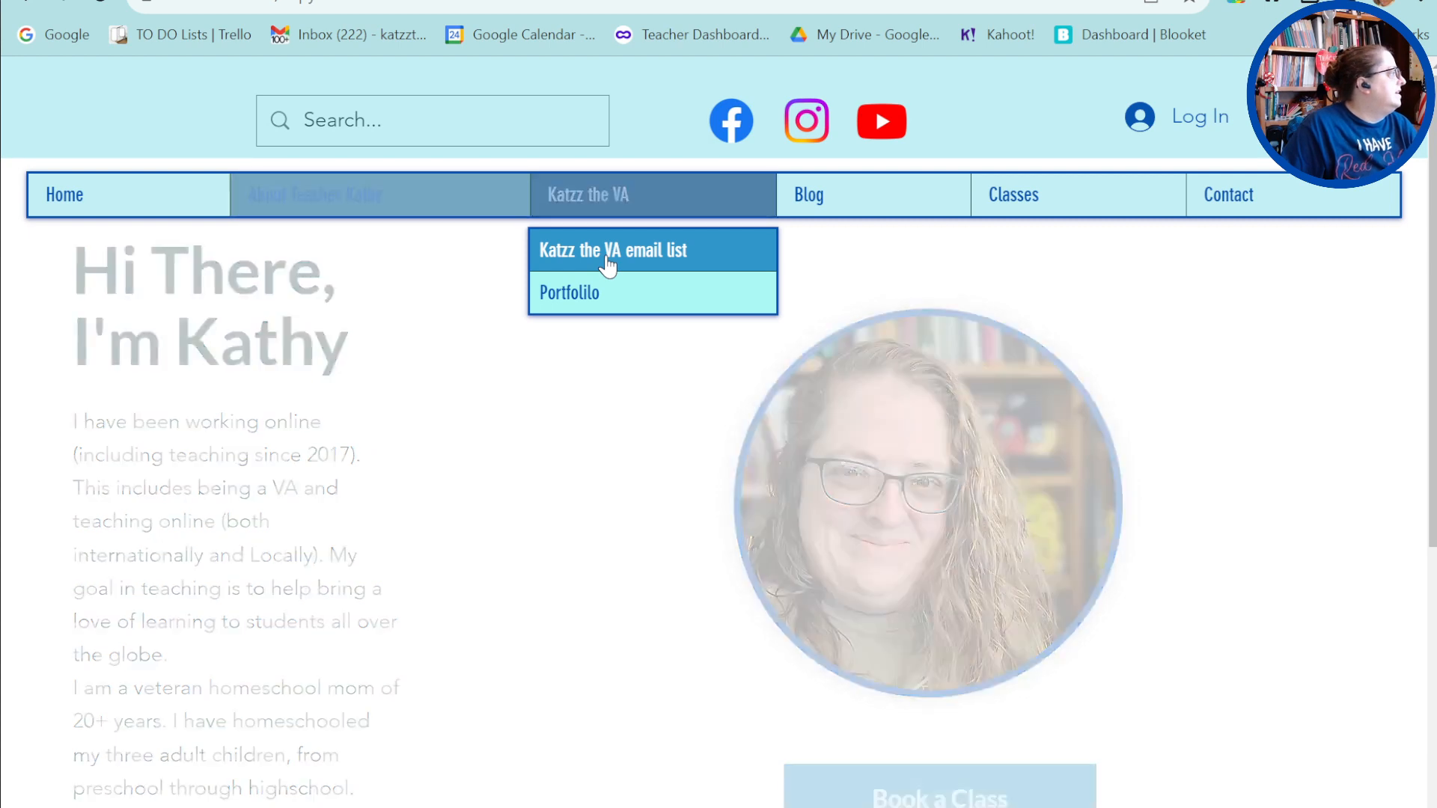
scroll(722, 524, "down", 5)
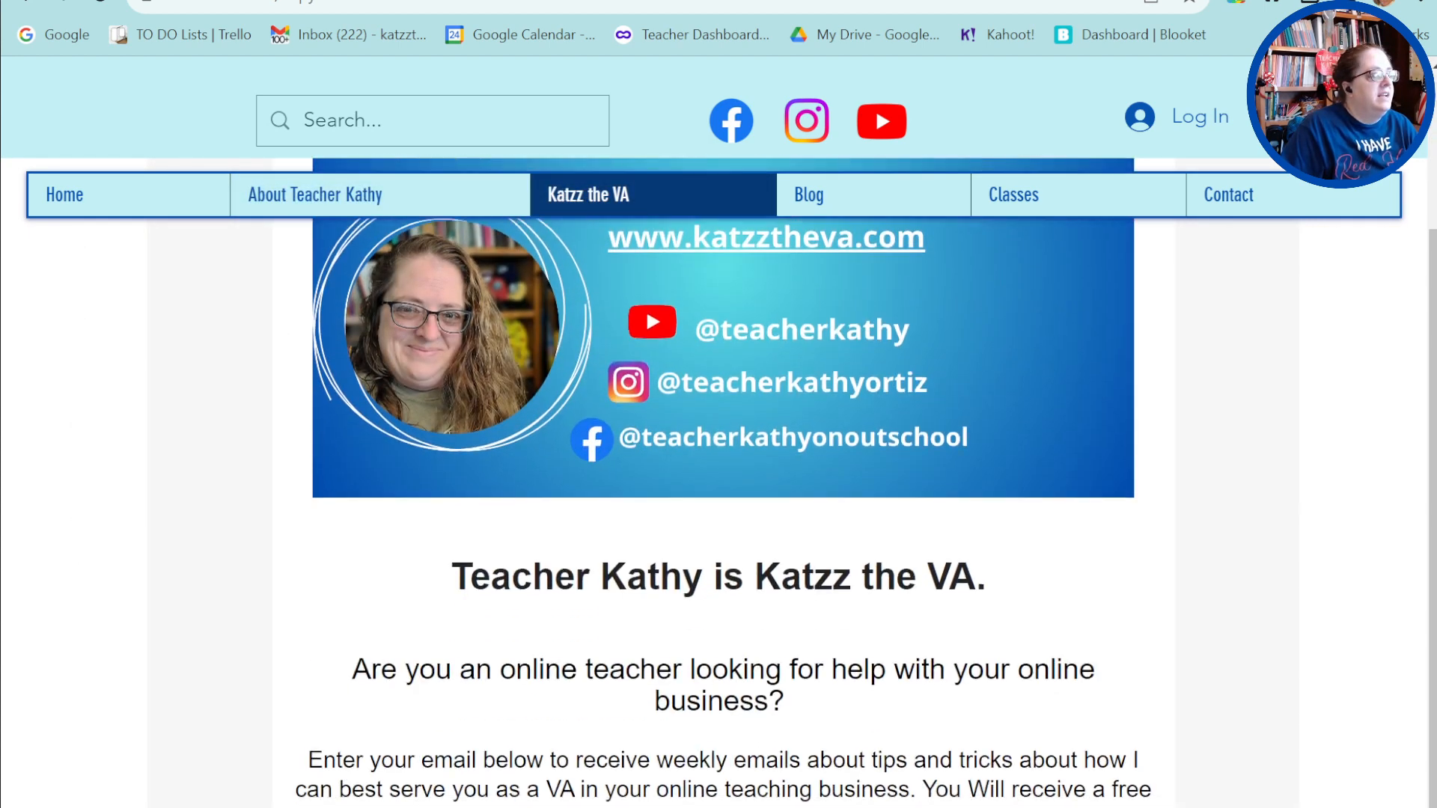
scroll(723, 524, "up", 5)
scroll(722, 524, "down", 2)
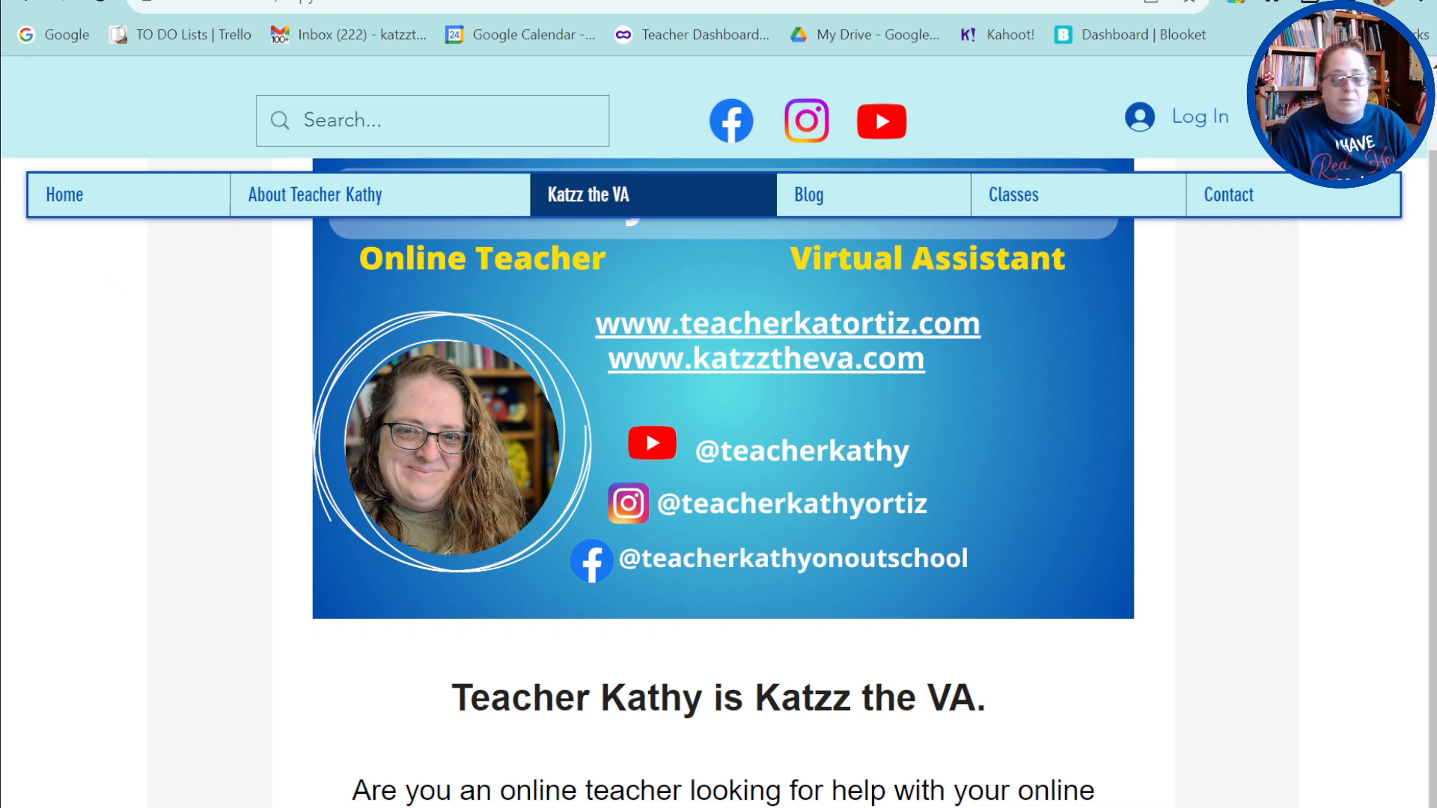
Return to Mailchimp and filter the campaigns list to show only landing pages.
key("ctrl+Tab")
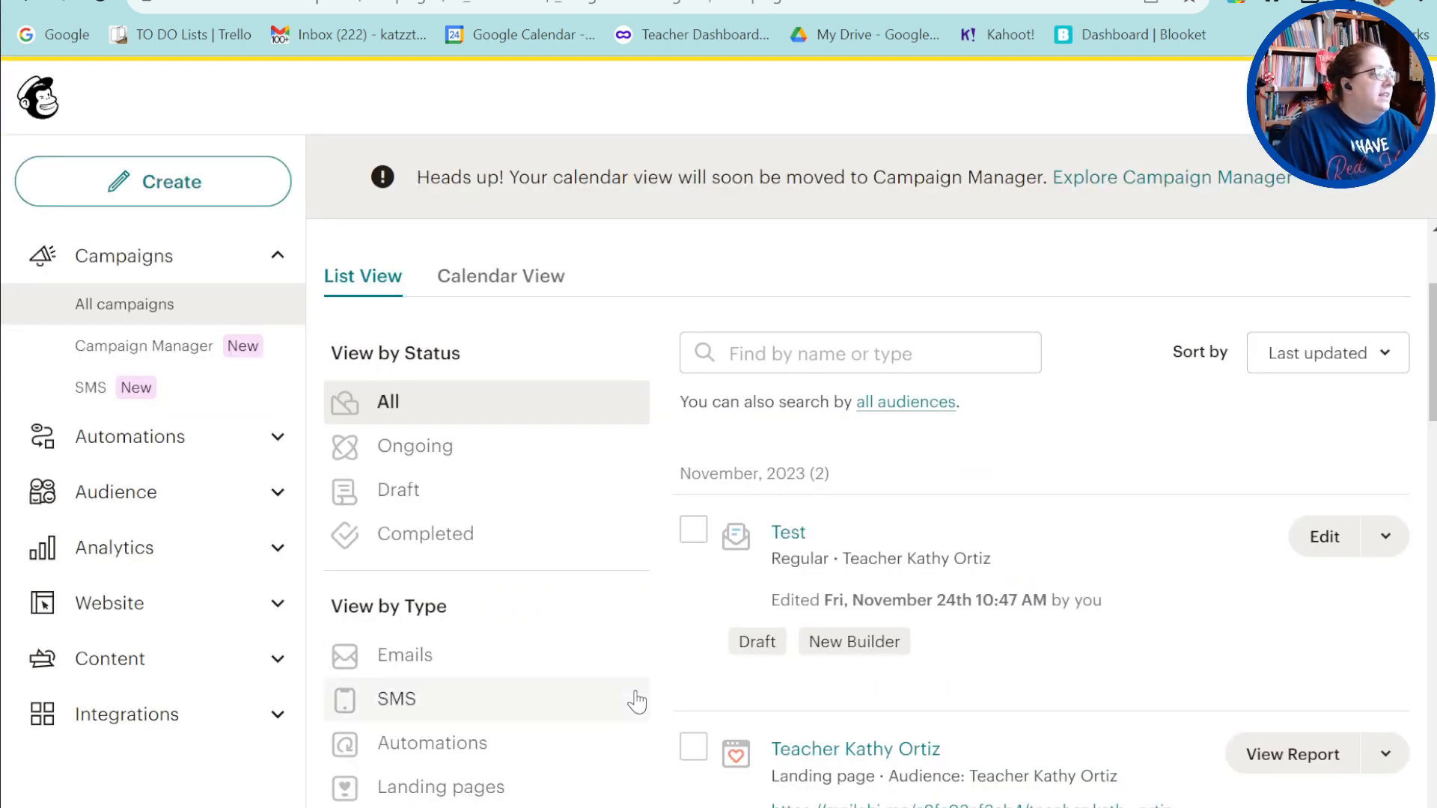
left_click(486, 790)
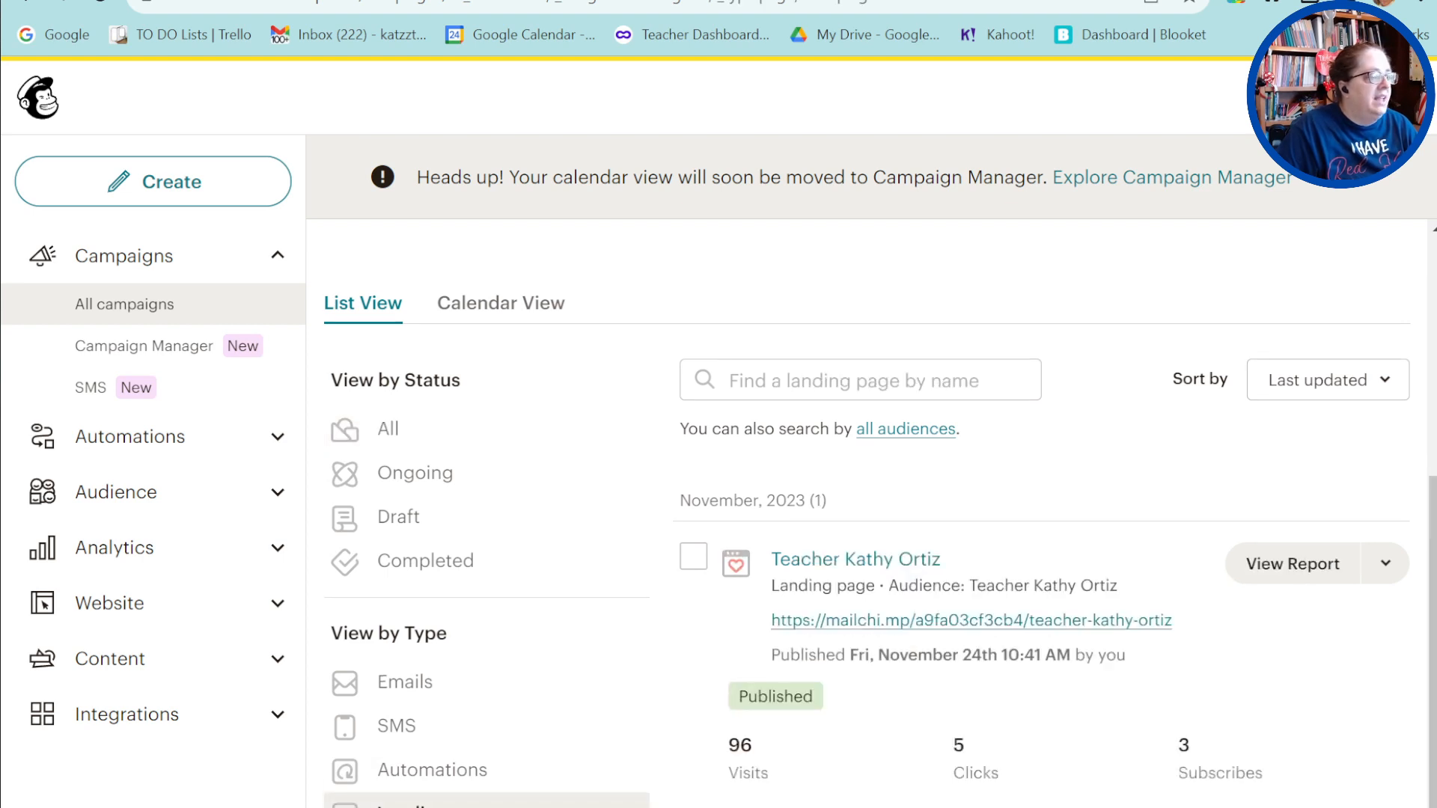
scroll(1260, 705, "up", 4)
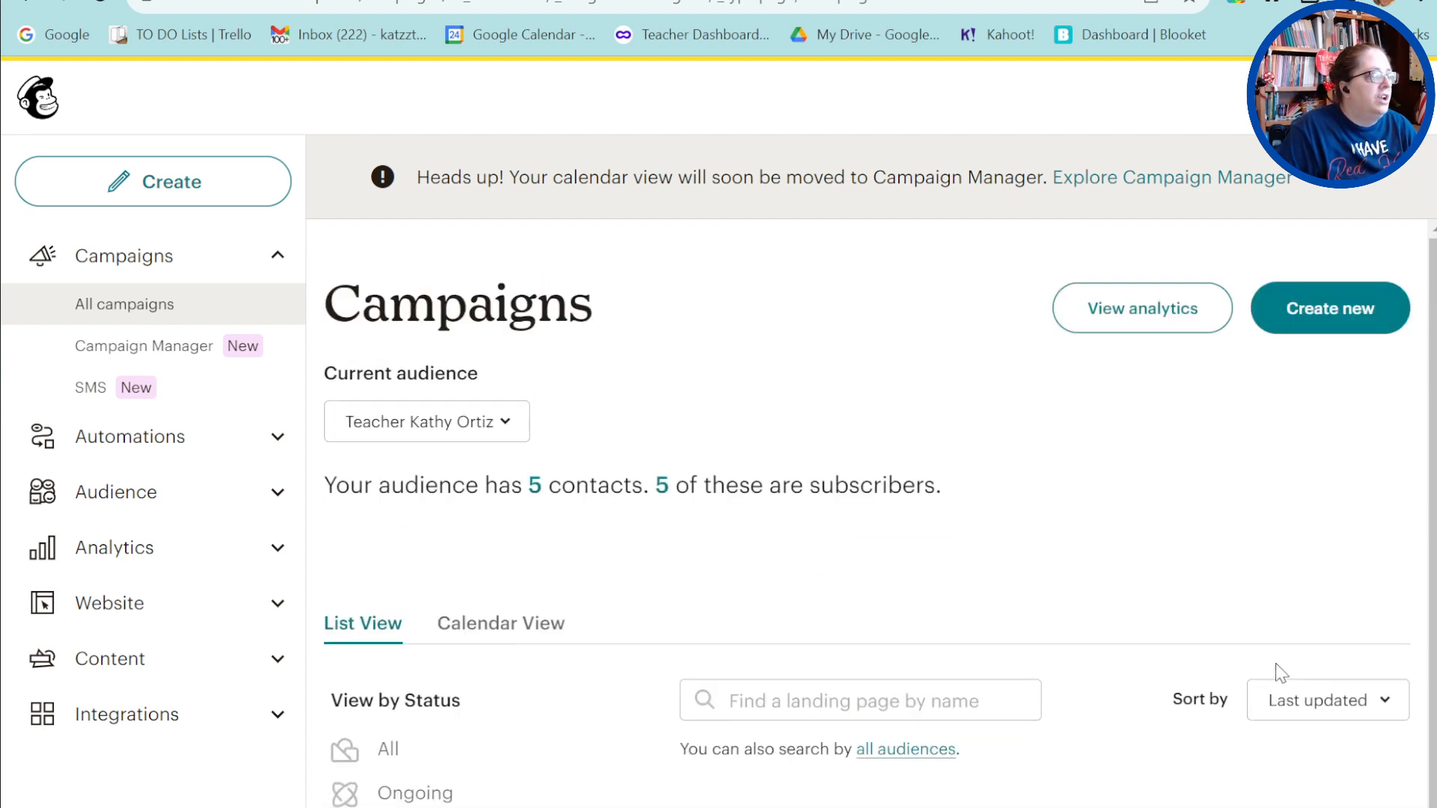
Create a new email campaign with the internal name Test.
left_click(1350, 308)
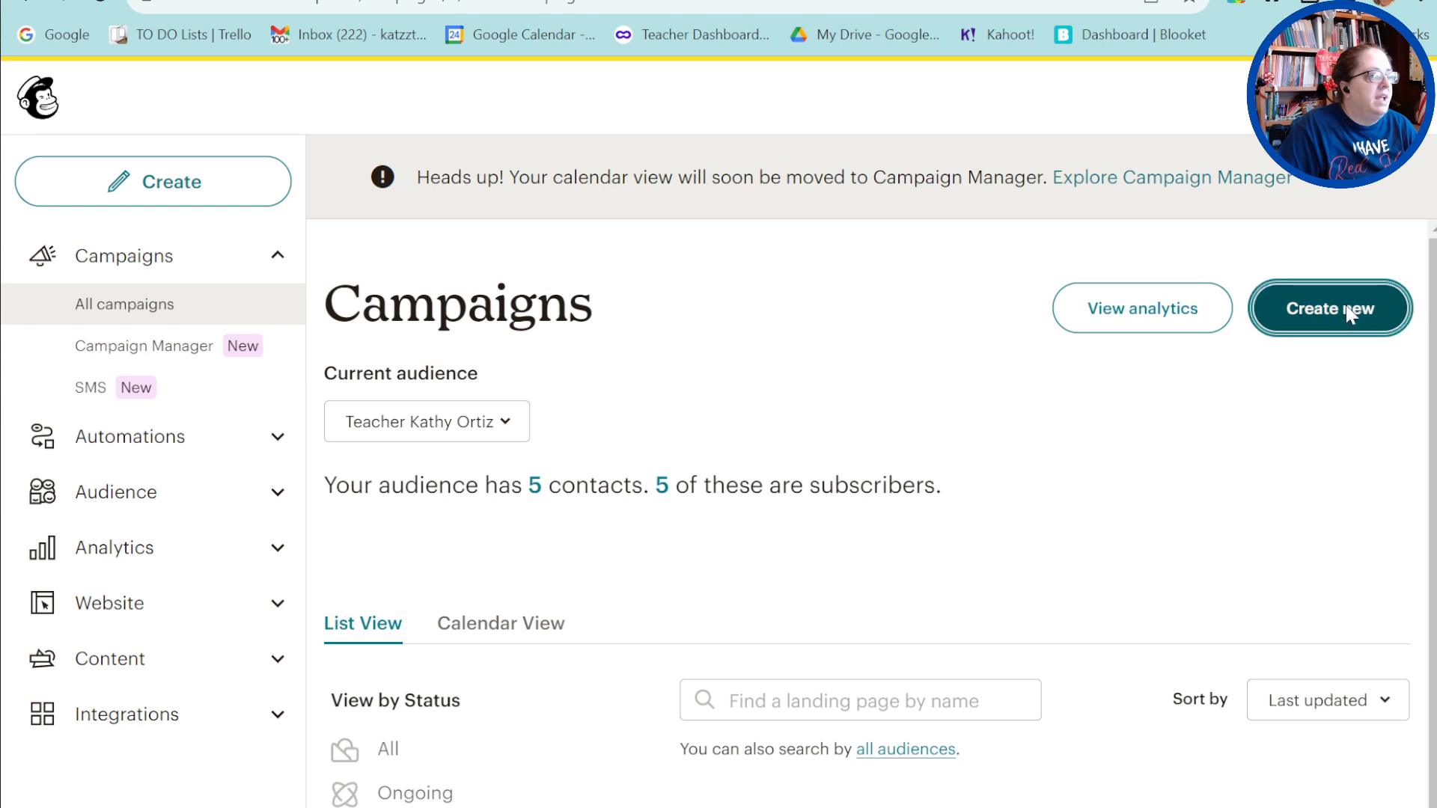
left_click(707, 569)
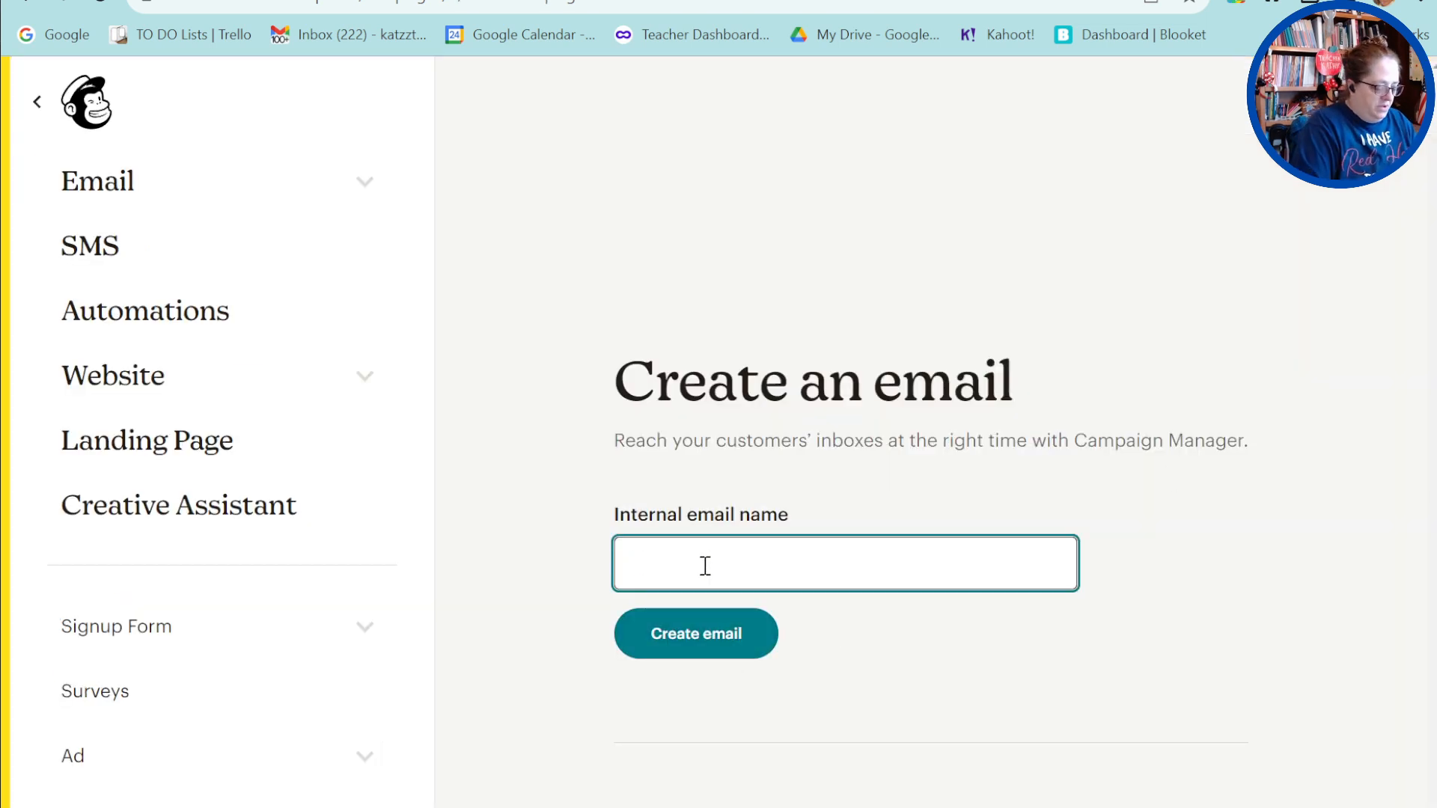
left_click(724, 638)
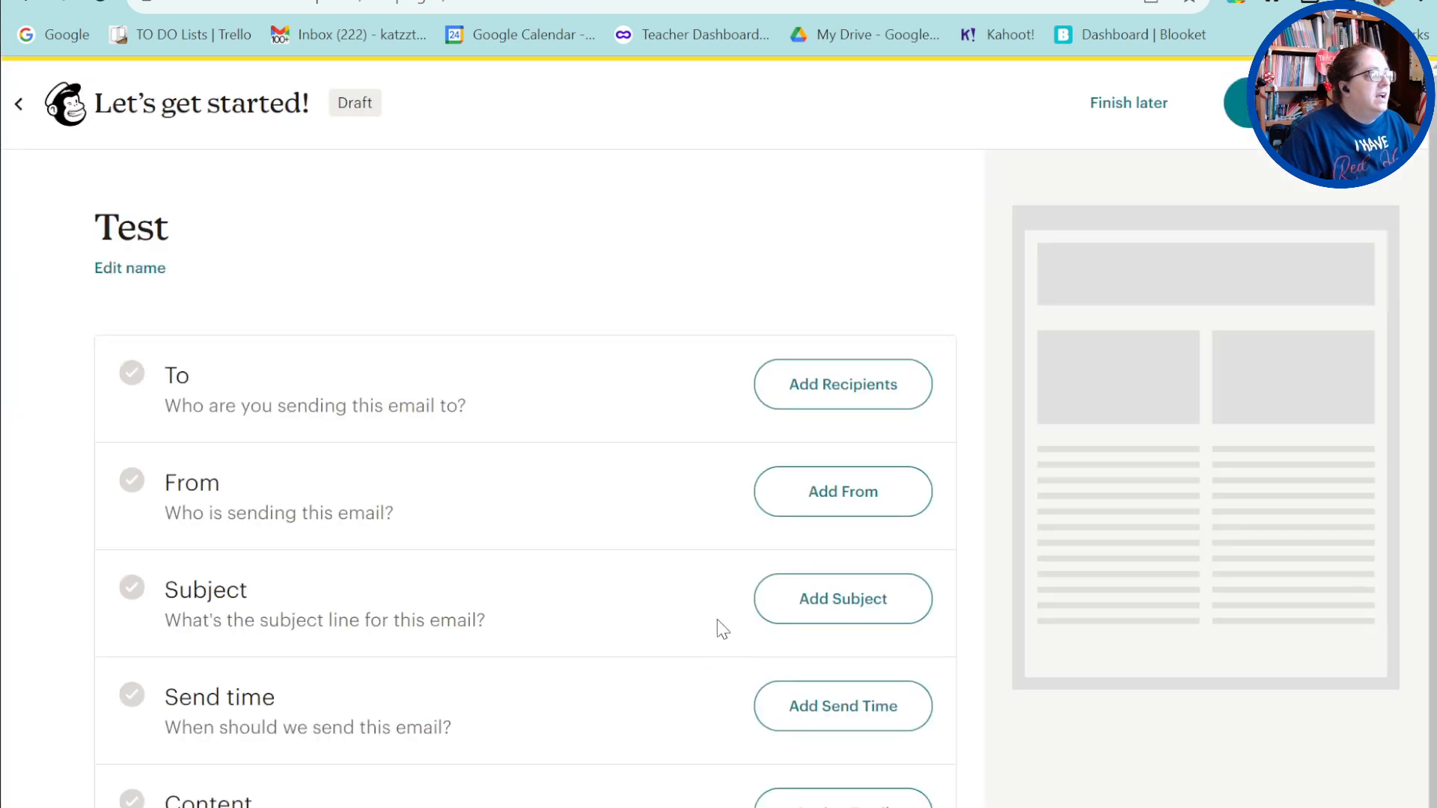
Send the email to all subscribers in the audience with 5 subscribed contacts, personalize the Send To field with *|FNAME|*, and save the recipients.
left_click(835, 378)
left_click(387, 458)
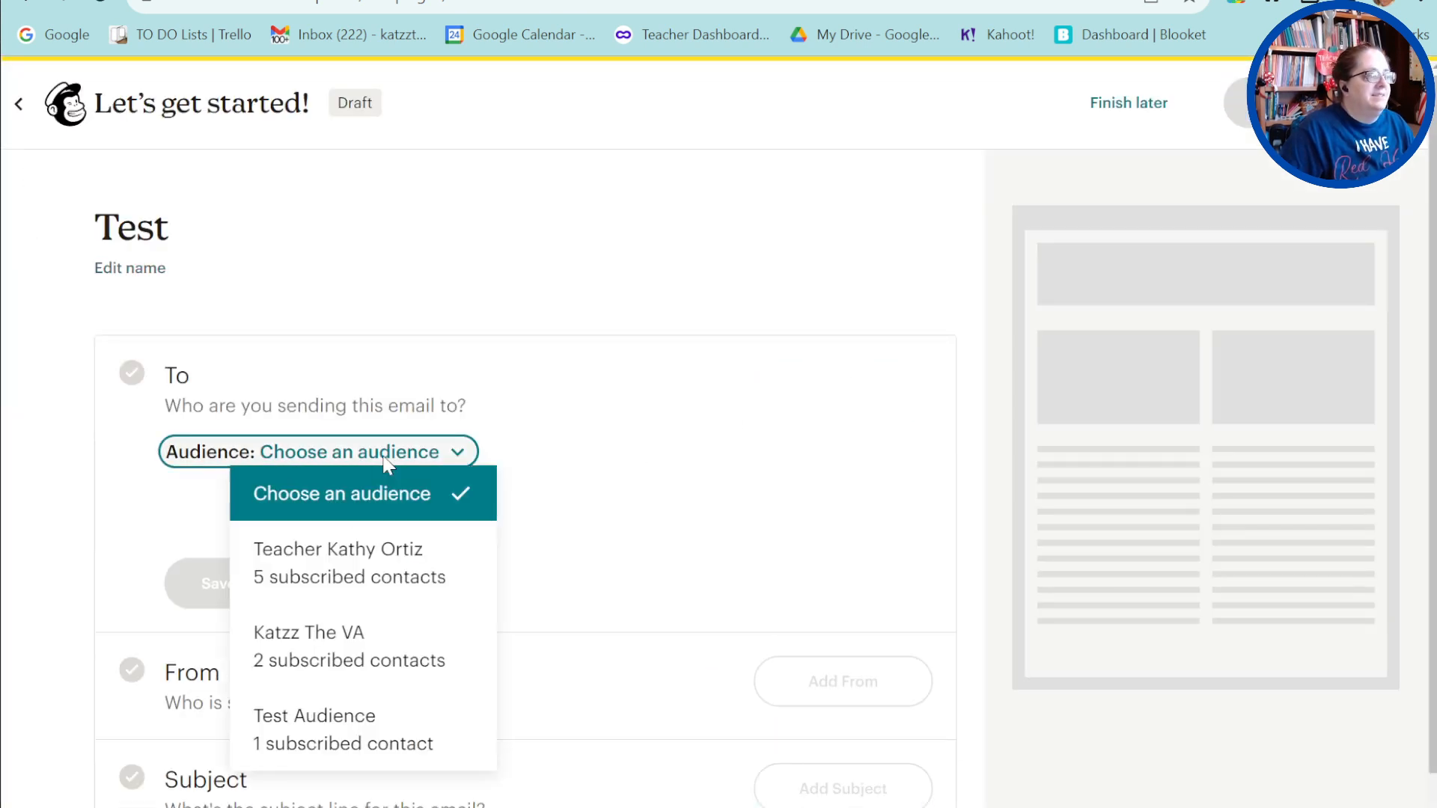
left_click(345, 560)
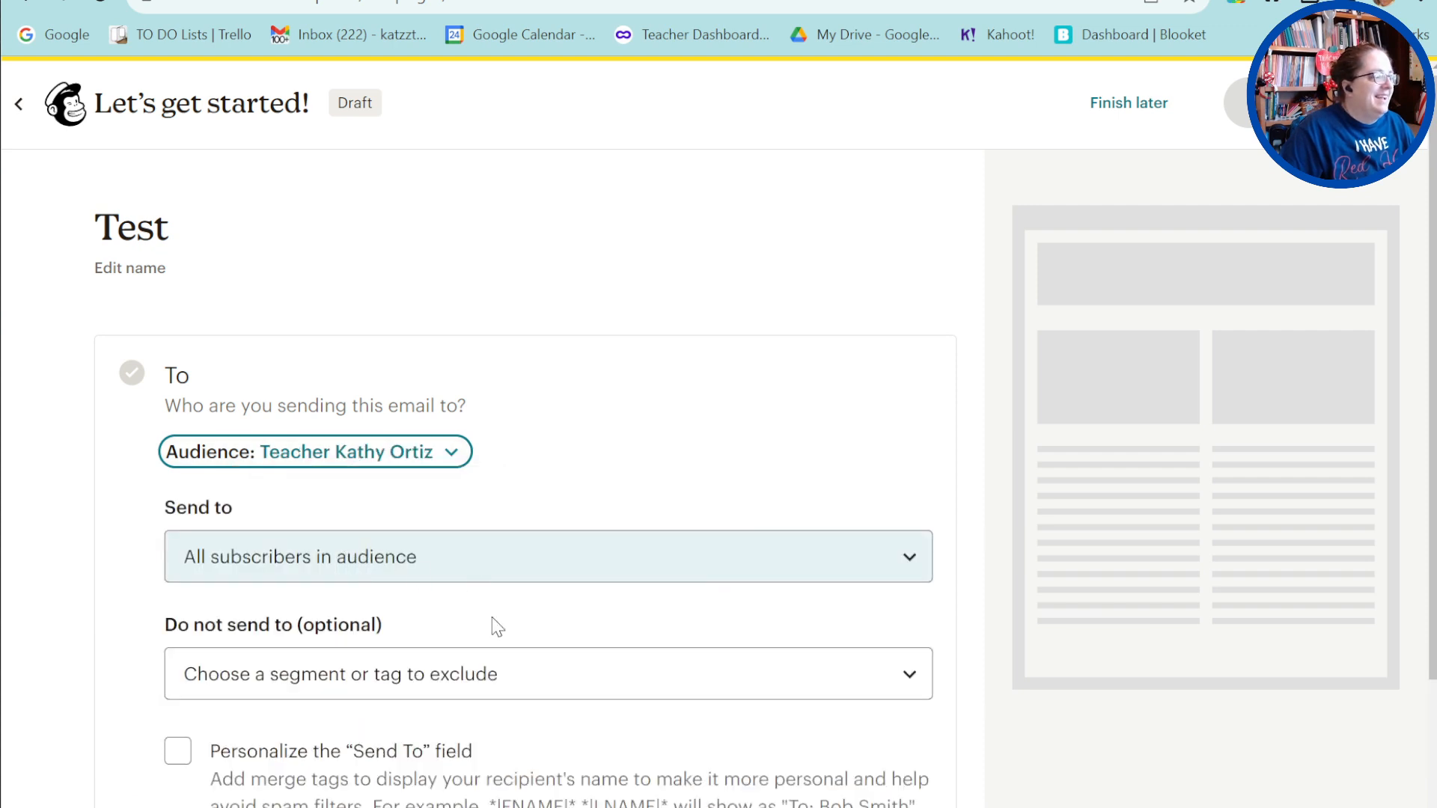
left_click(179, 754)
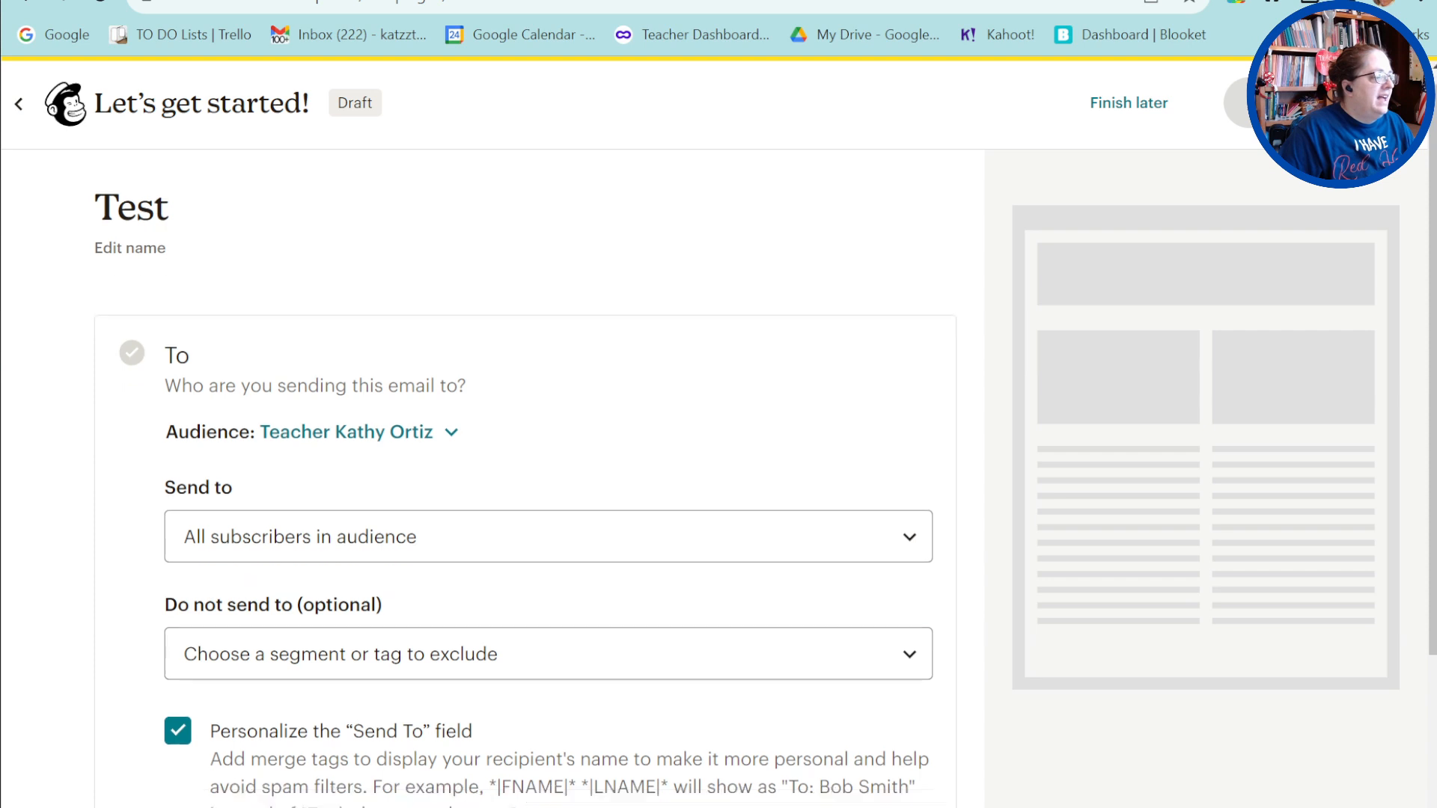
scroll(119, 530, "down", 8)
left_click(216, 485)
scroll(674, 538, "down", 3)
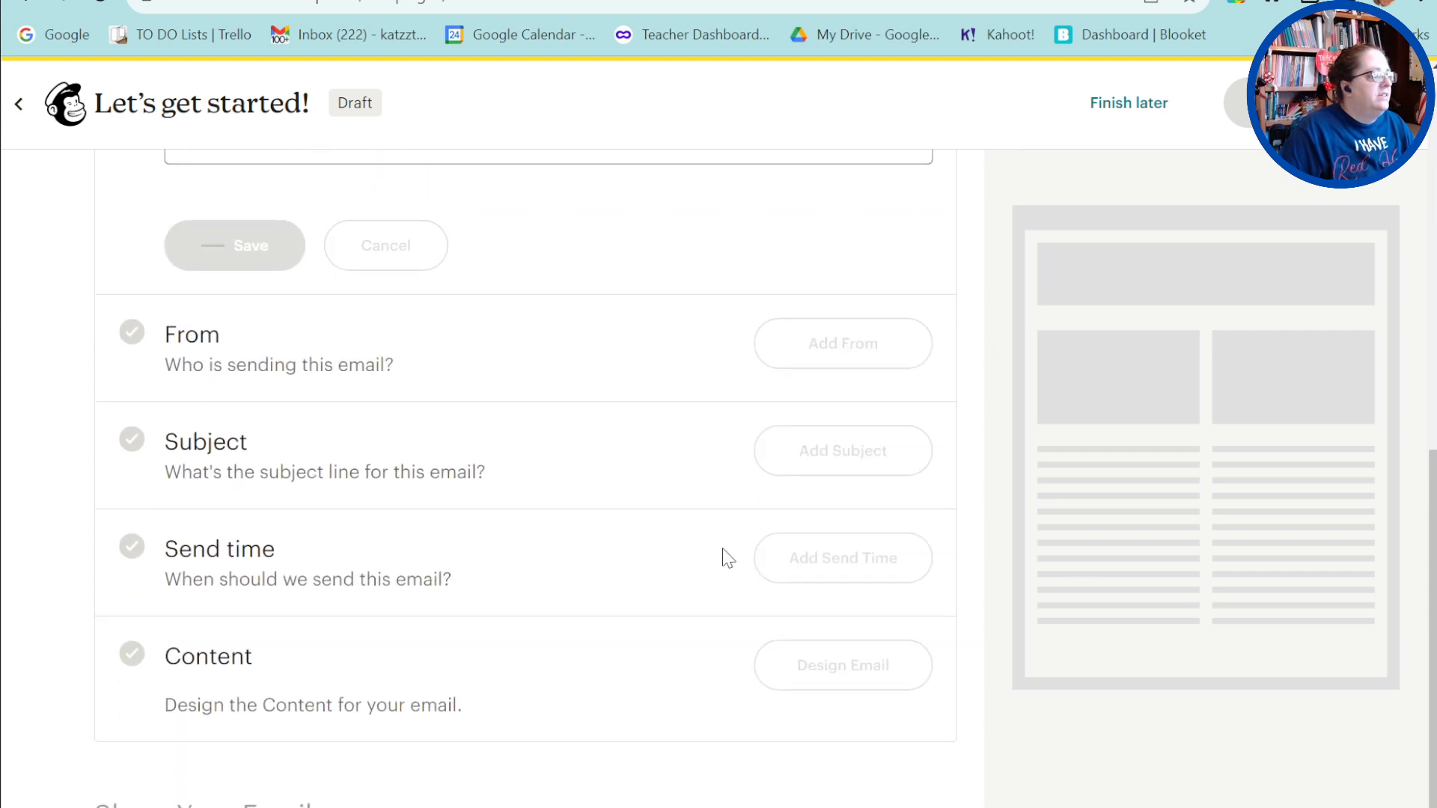
Set the email's subject line to Test Subject.
scroll(733, 554, "up", 9)
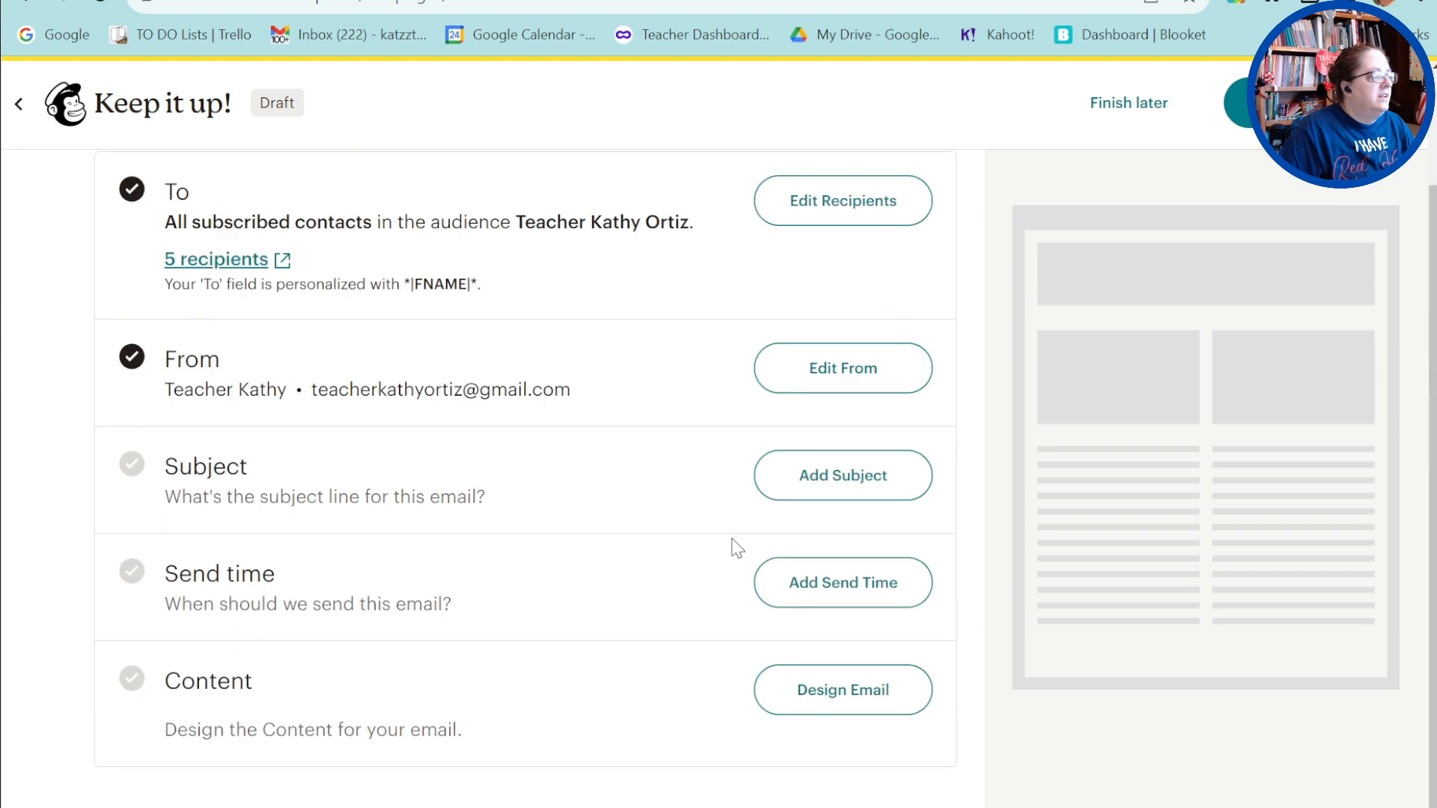
left_click(851, 595)
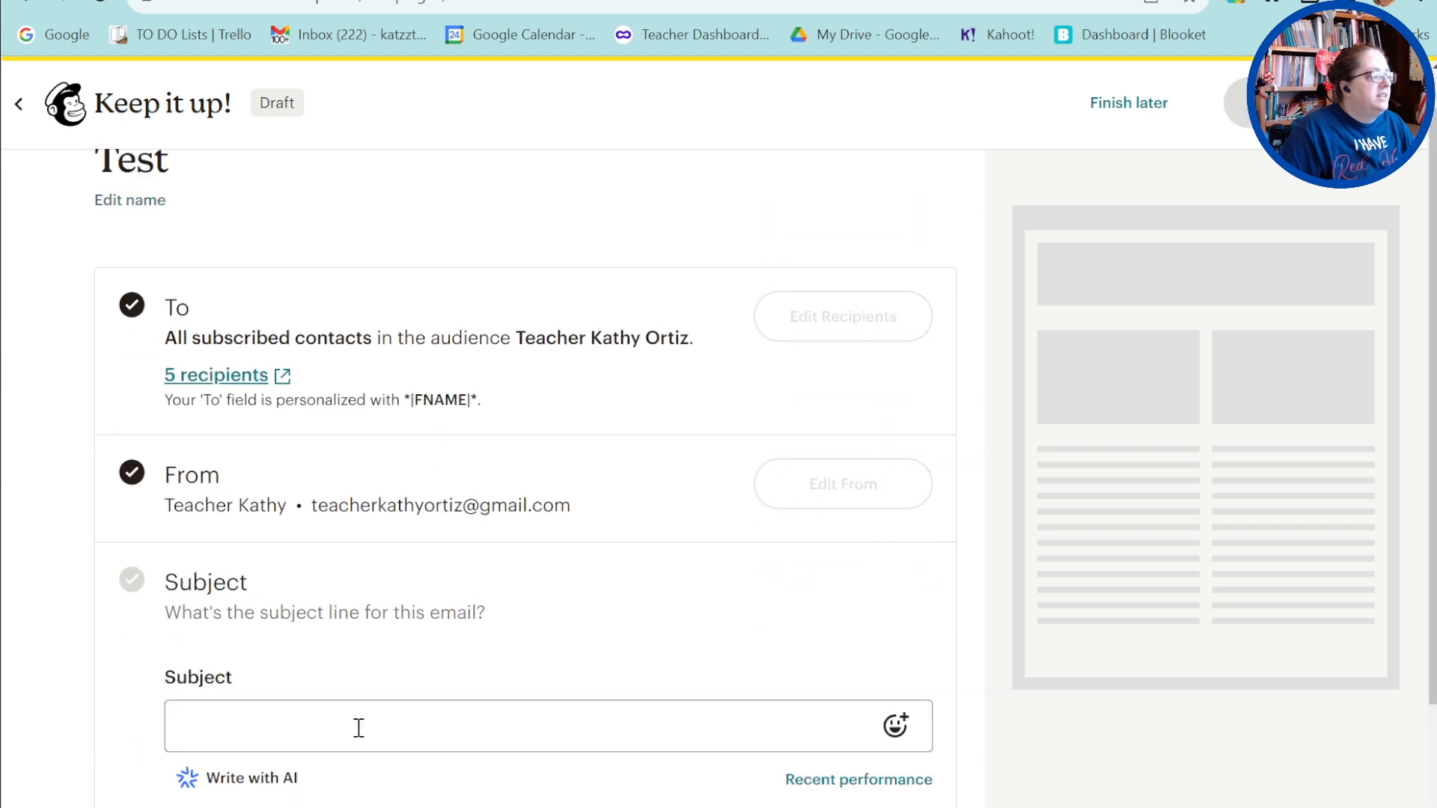
left_click(291, 731)
type("Te")
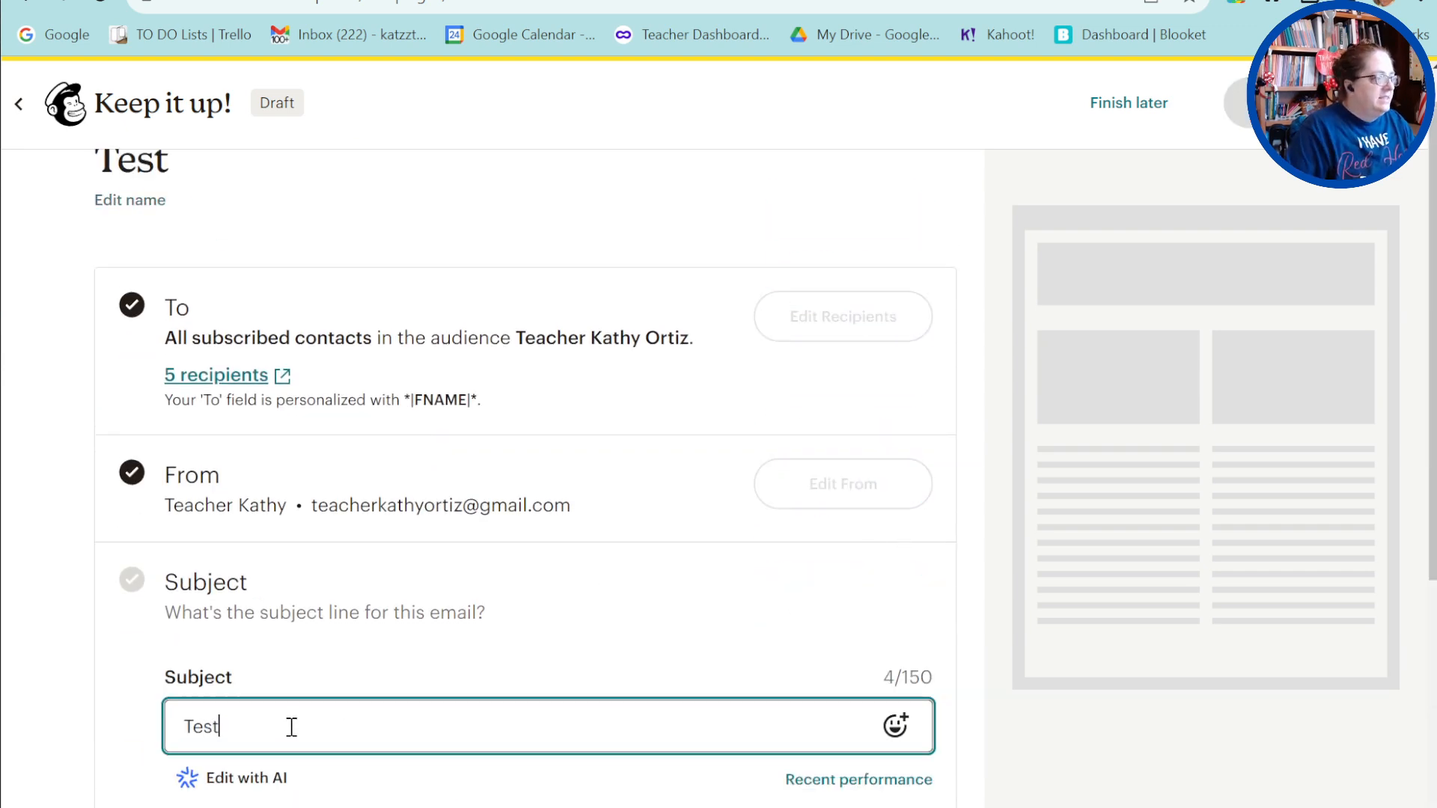
type("st")
left_click(350, 784)
scroll(516, 748, "down", 5)
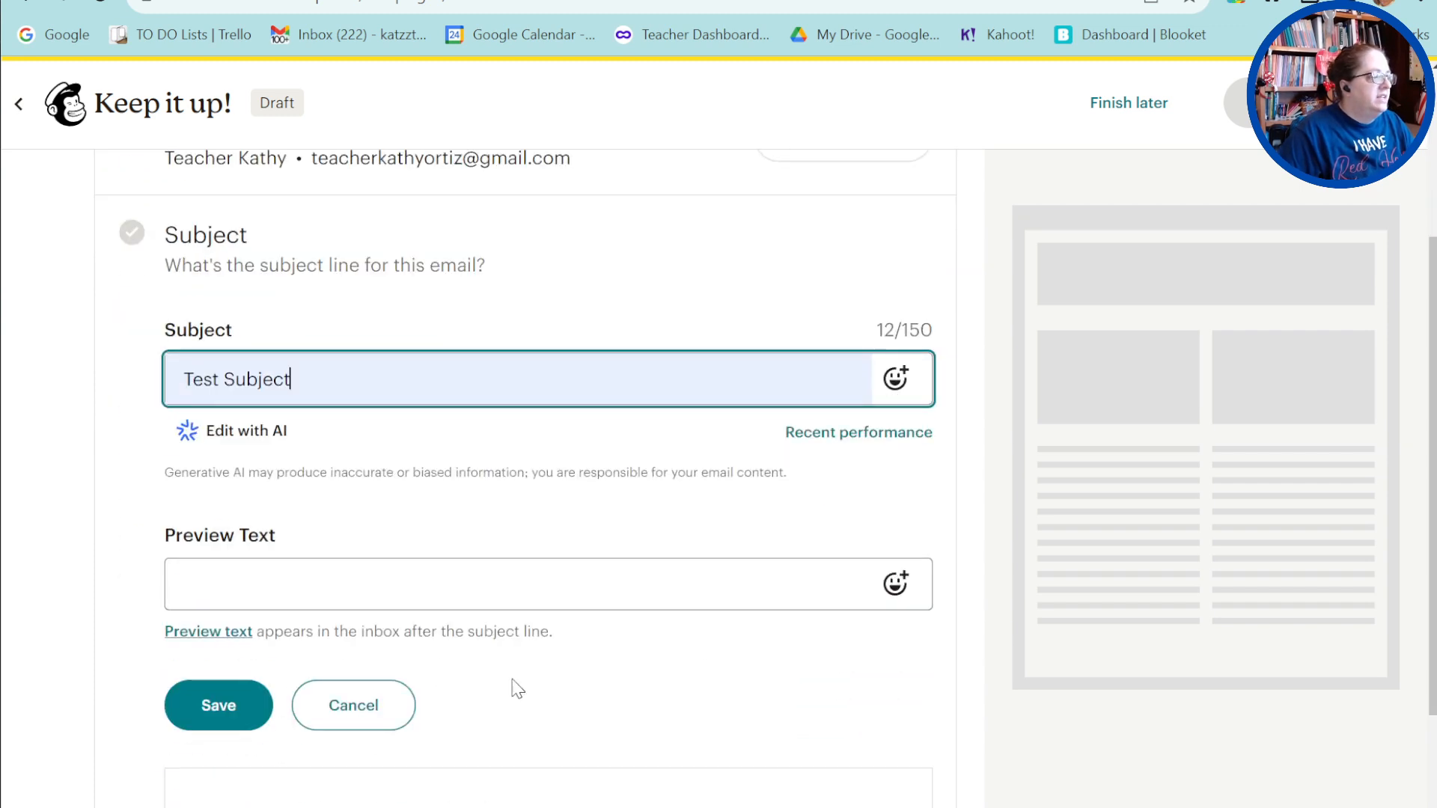
Set the preview text to "test preview" and save the subject settings.
left_click(453, 575)
type("Tes")
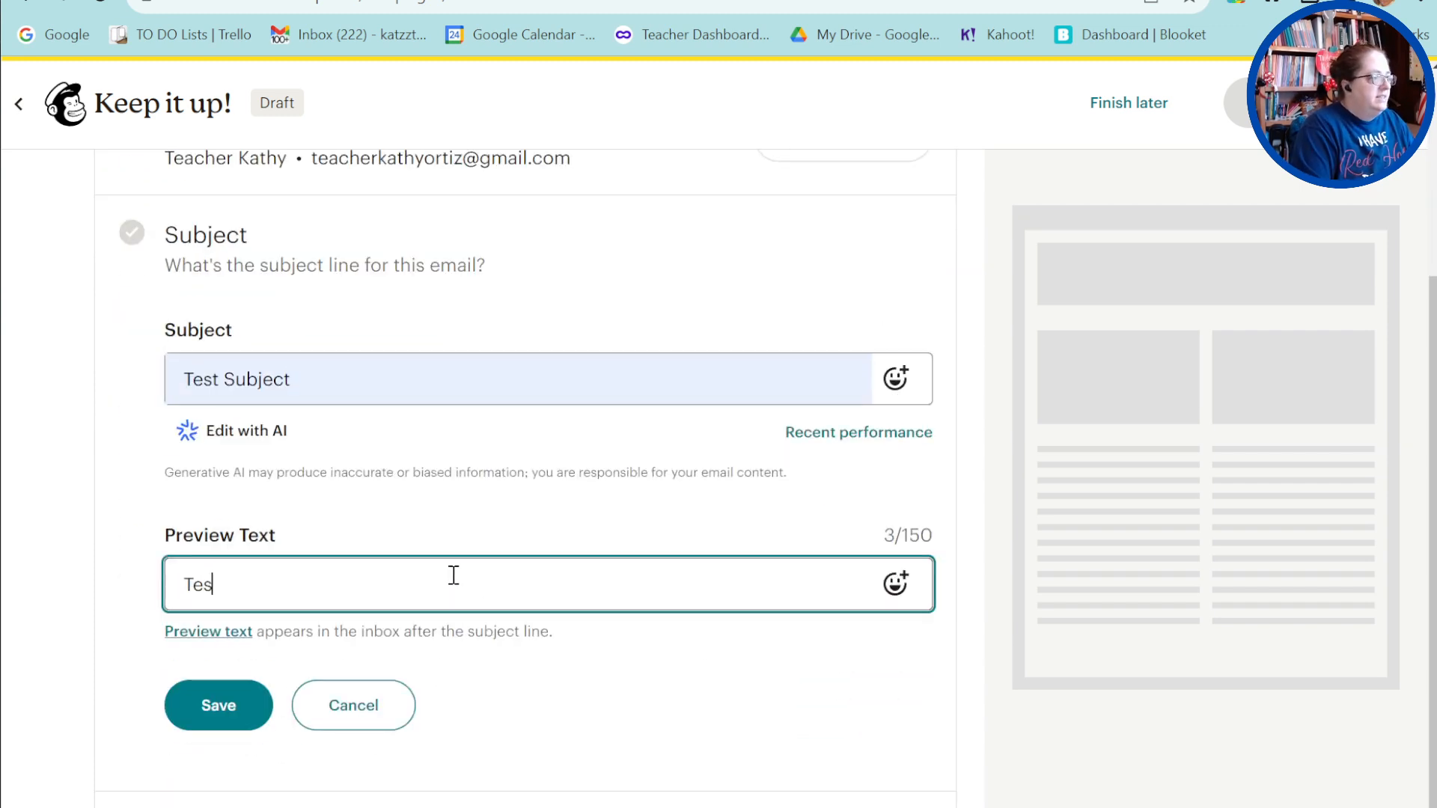
type("t")
left_click(310, 651)
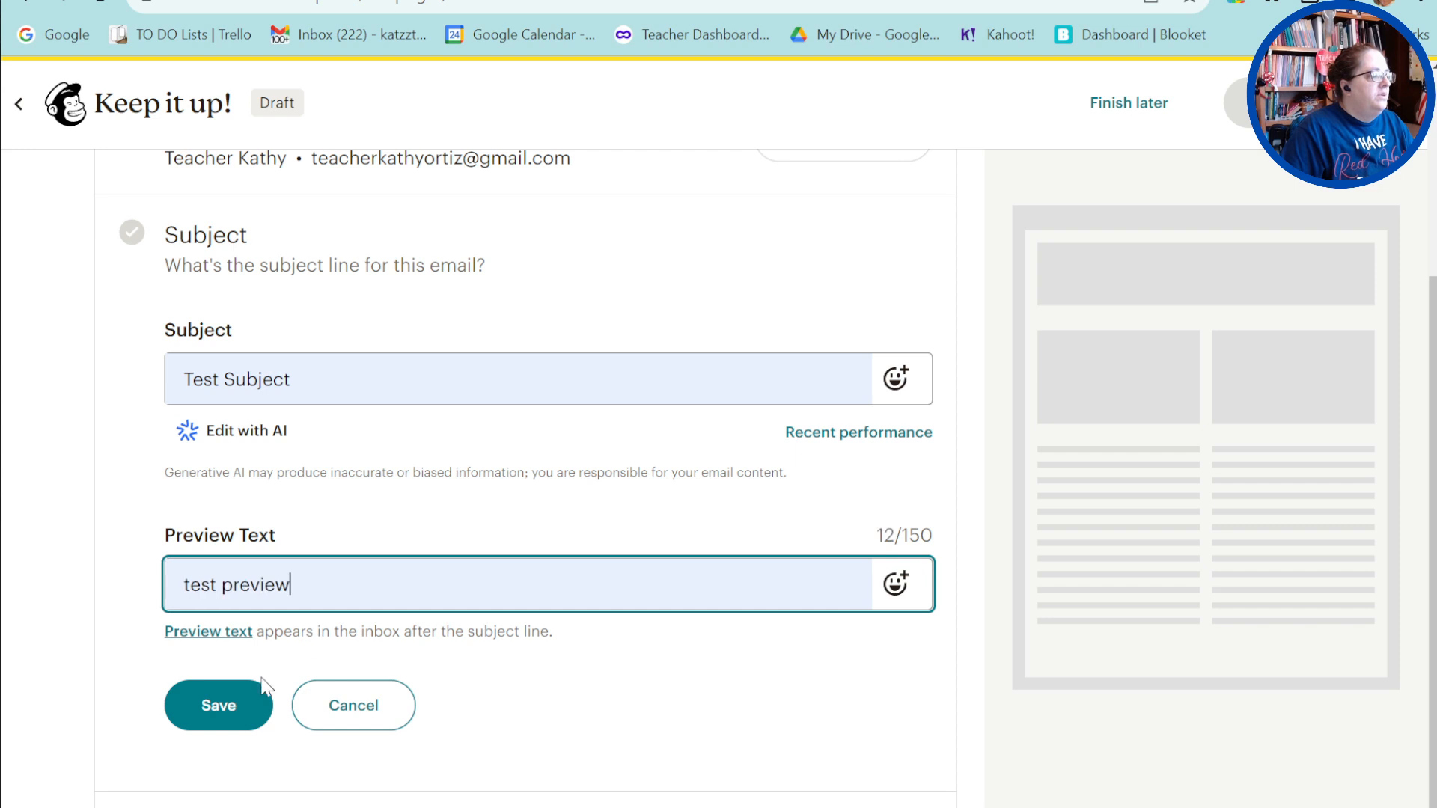
left_click(241, 707)
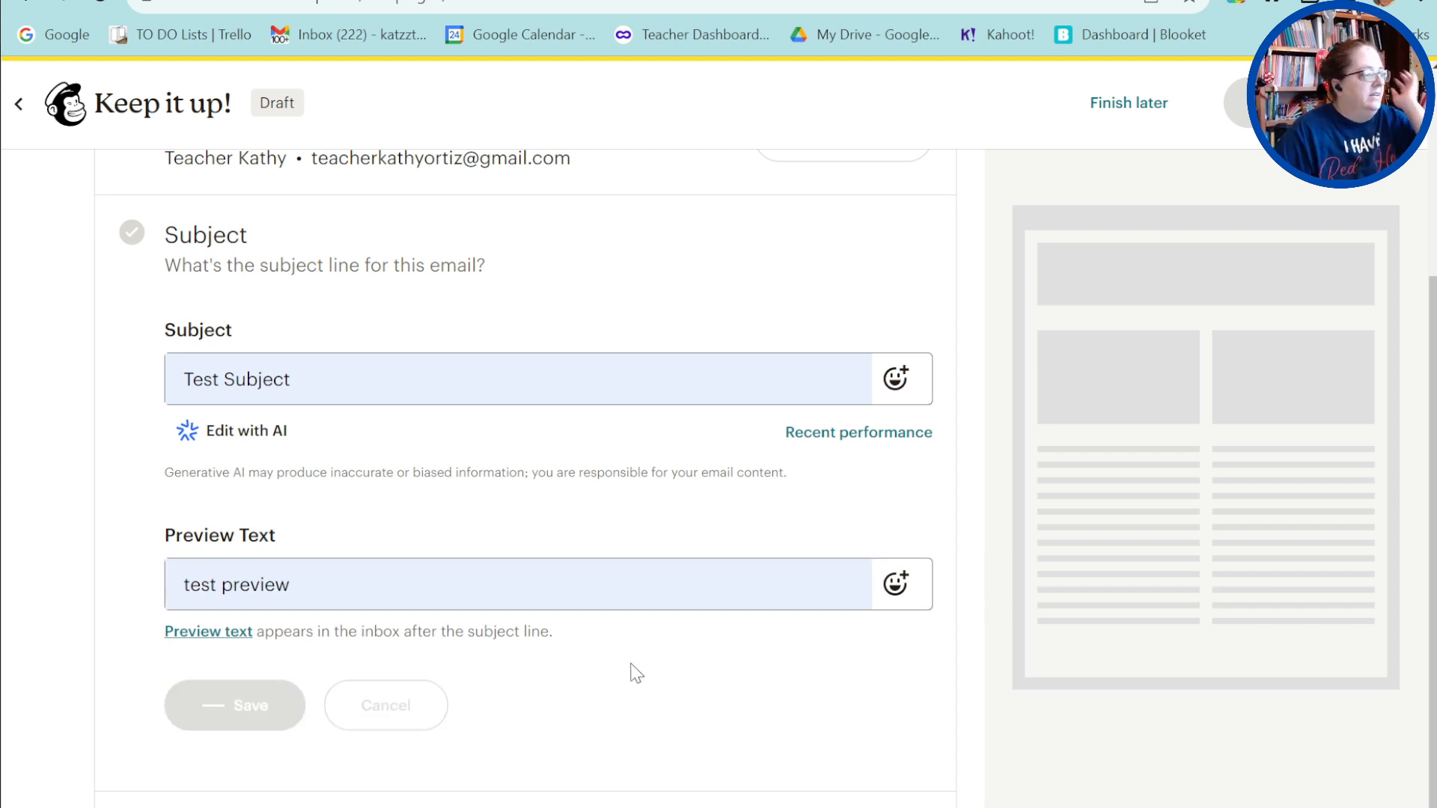
scroll(830, 558, "up", 3)
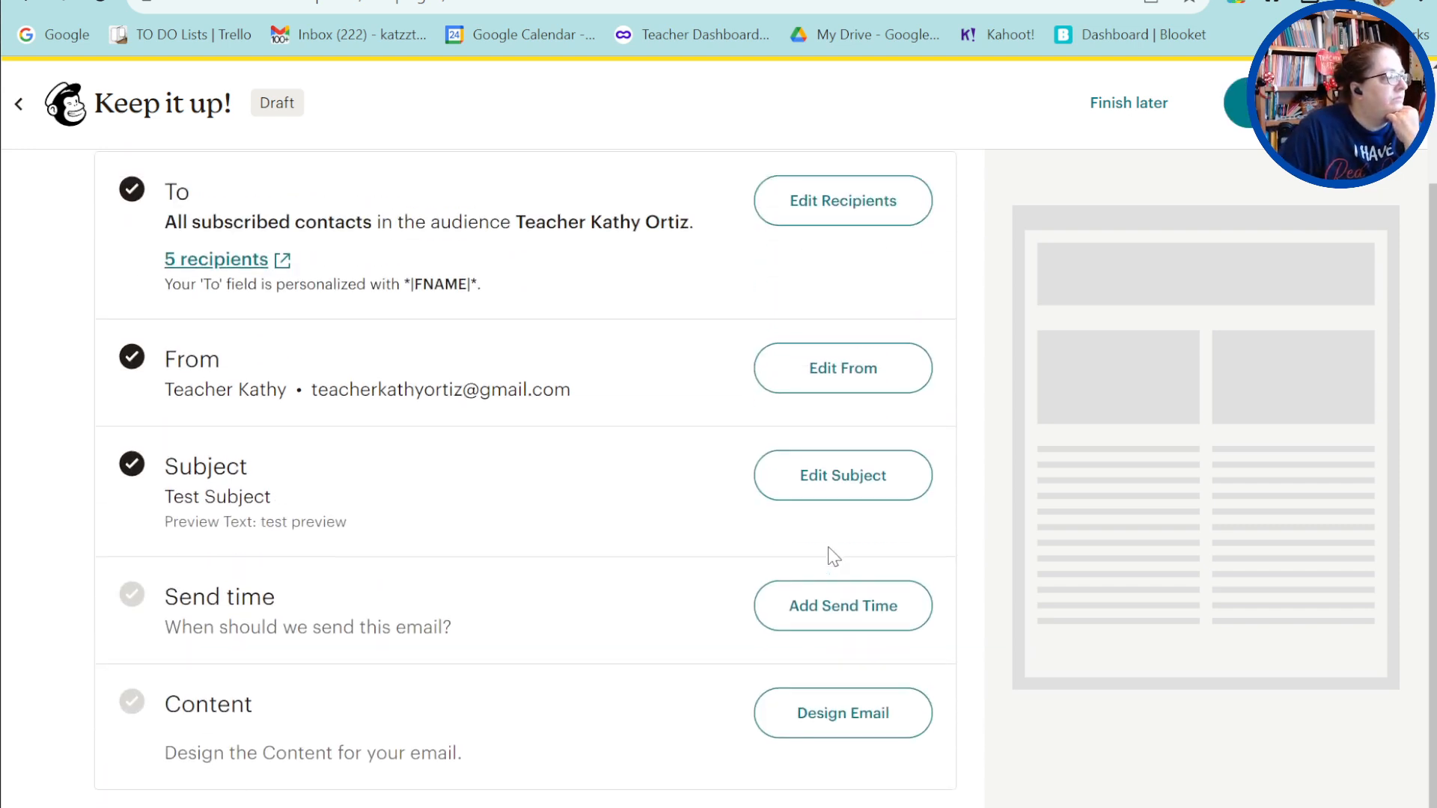
Start the email's design from the saved interview template and look through its content.
left_click(815, 720)
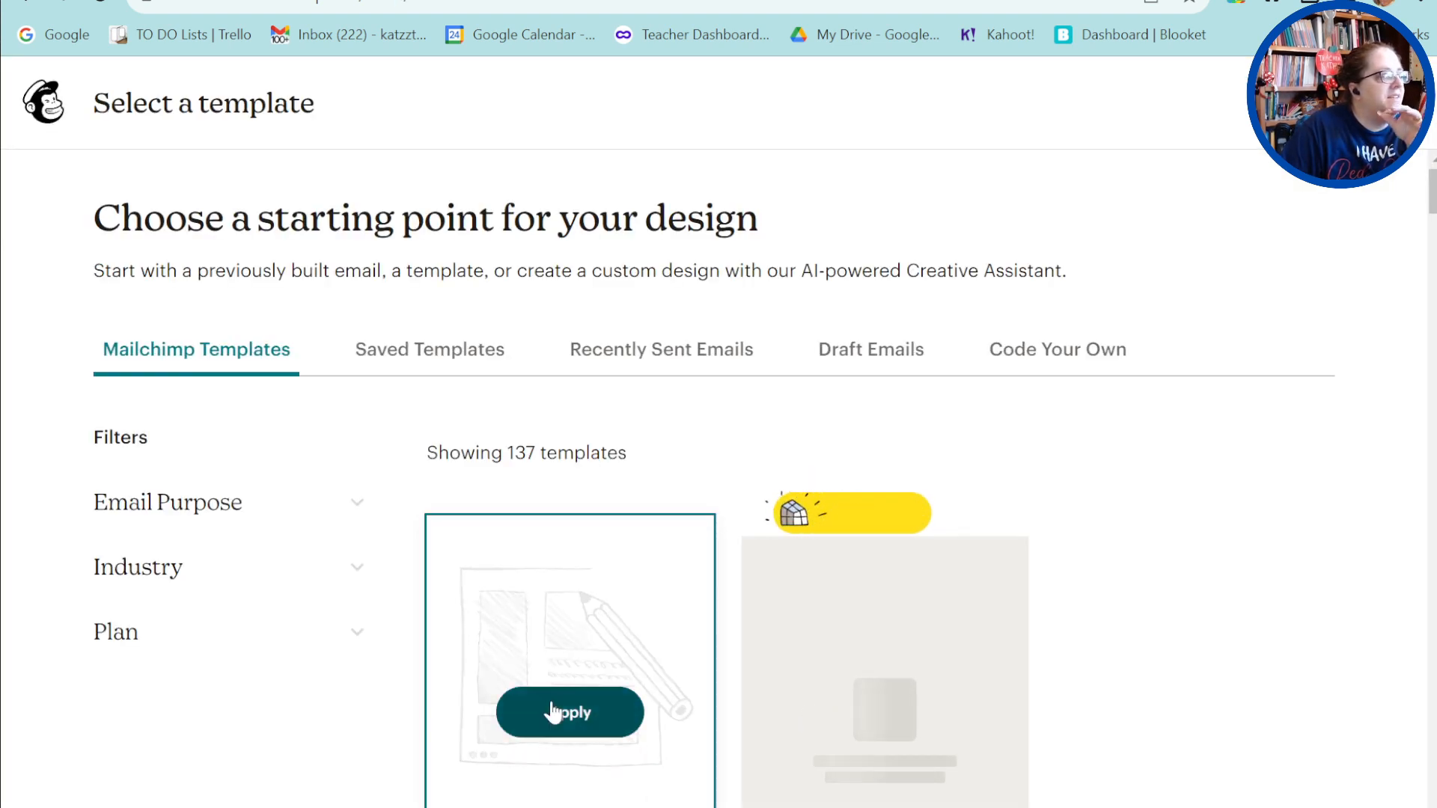
scroll(874, 736, "down", 6)
scroll(569, 658, "up", 6)
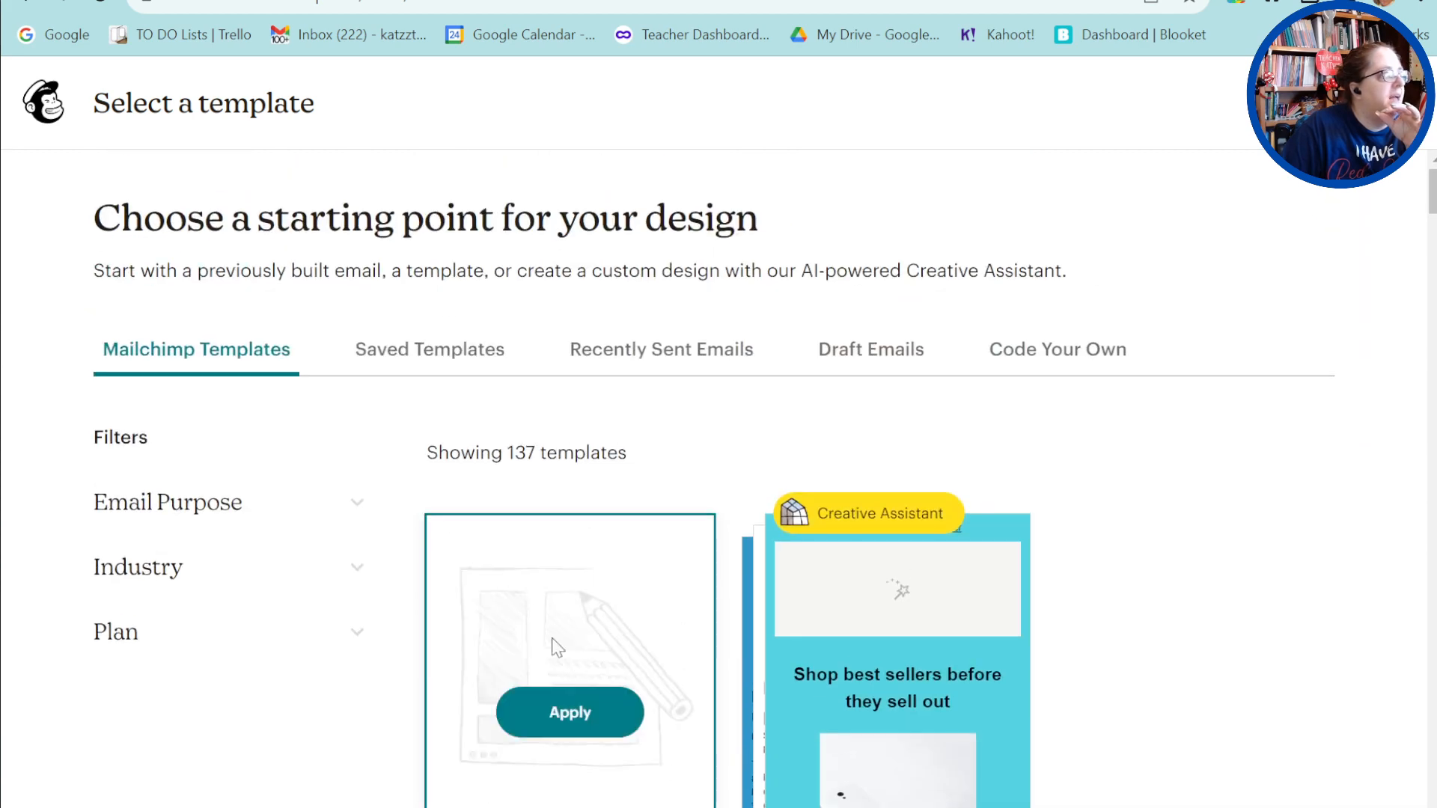
left_click(431, 357)
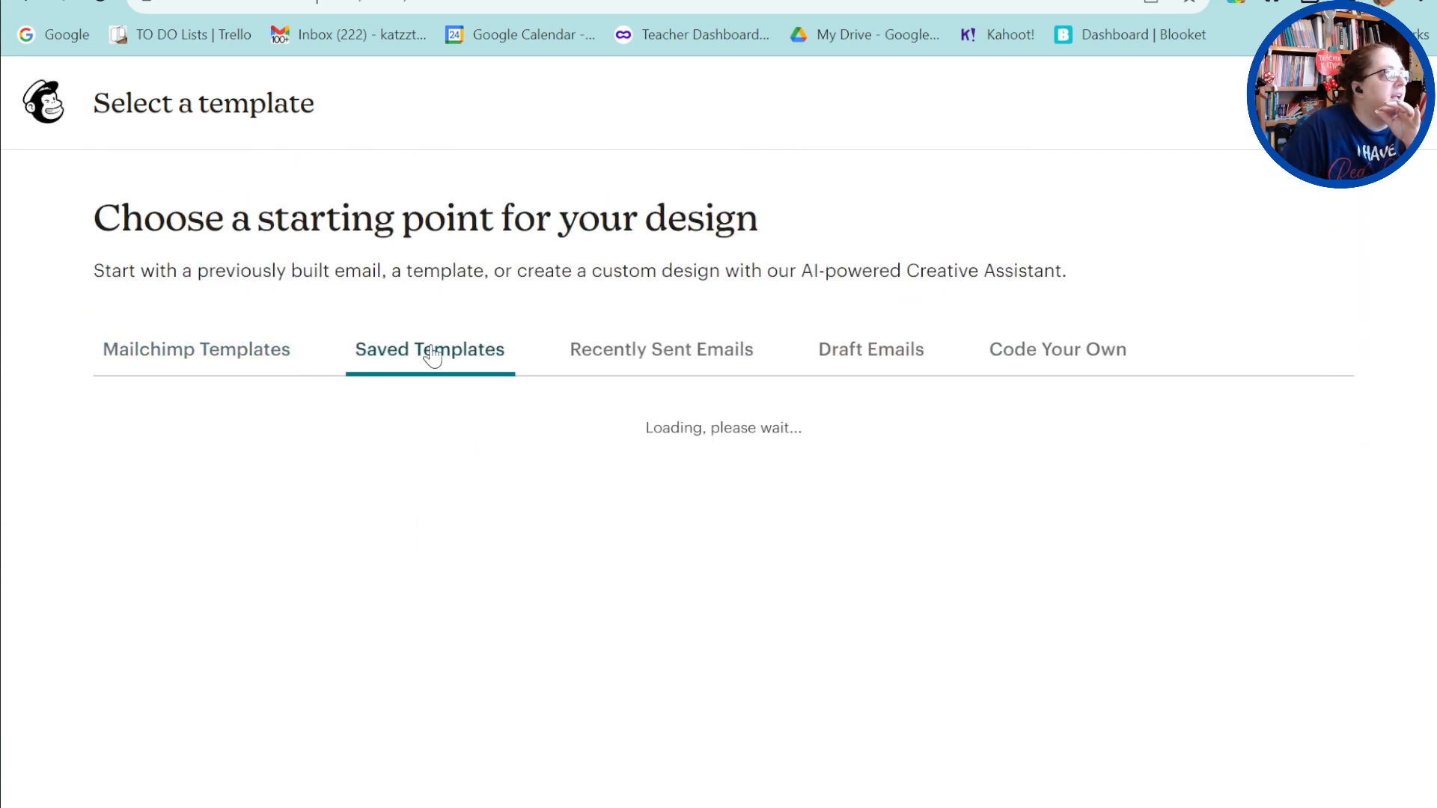
mouse_move(334, 611)
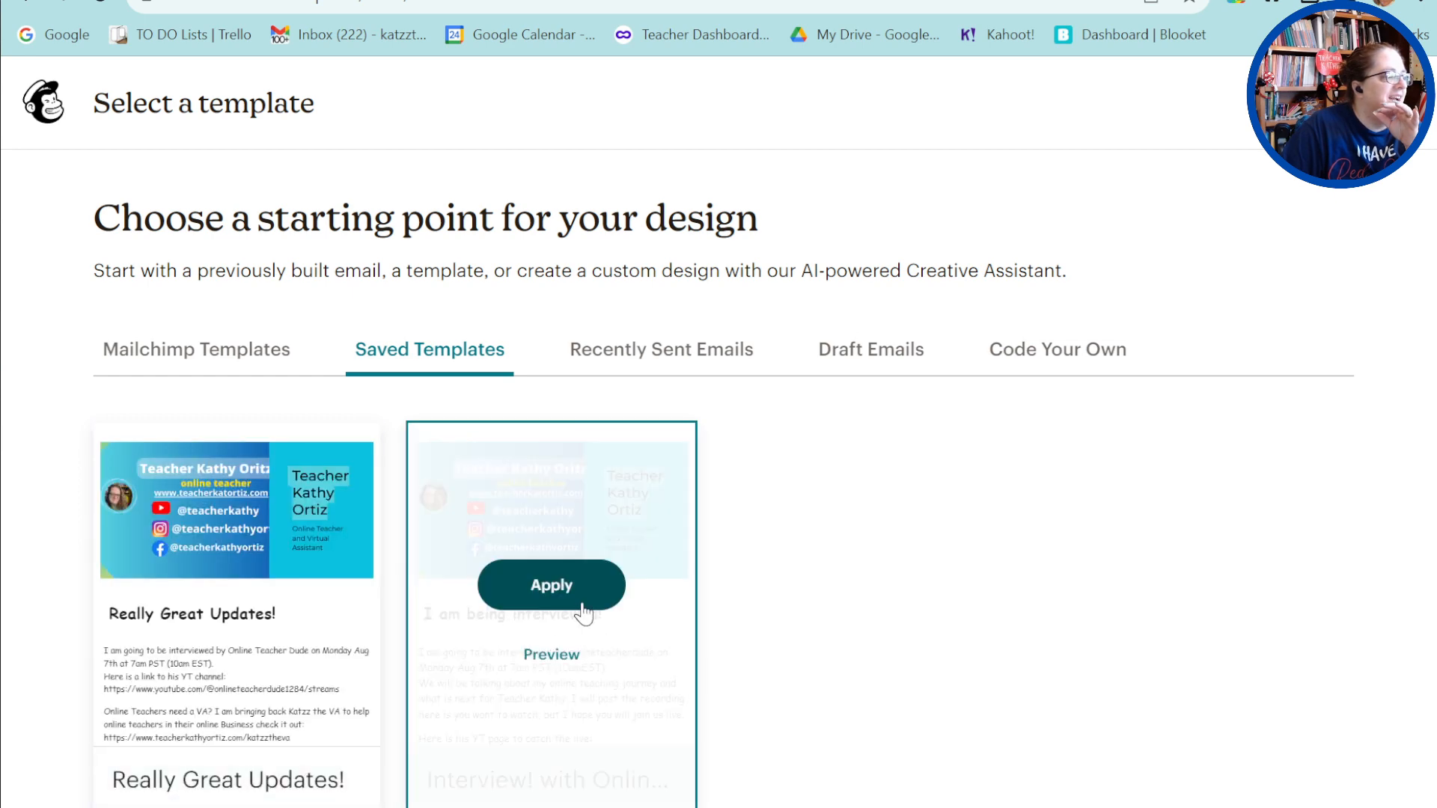
left_click(584, 594)
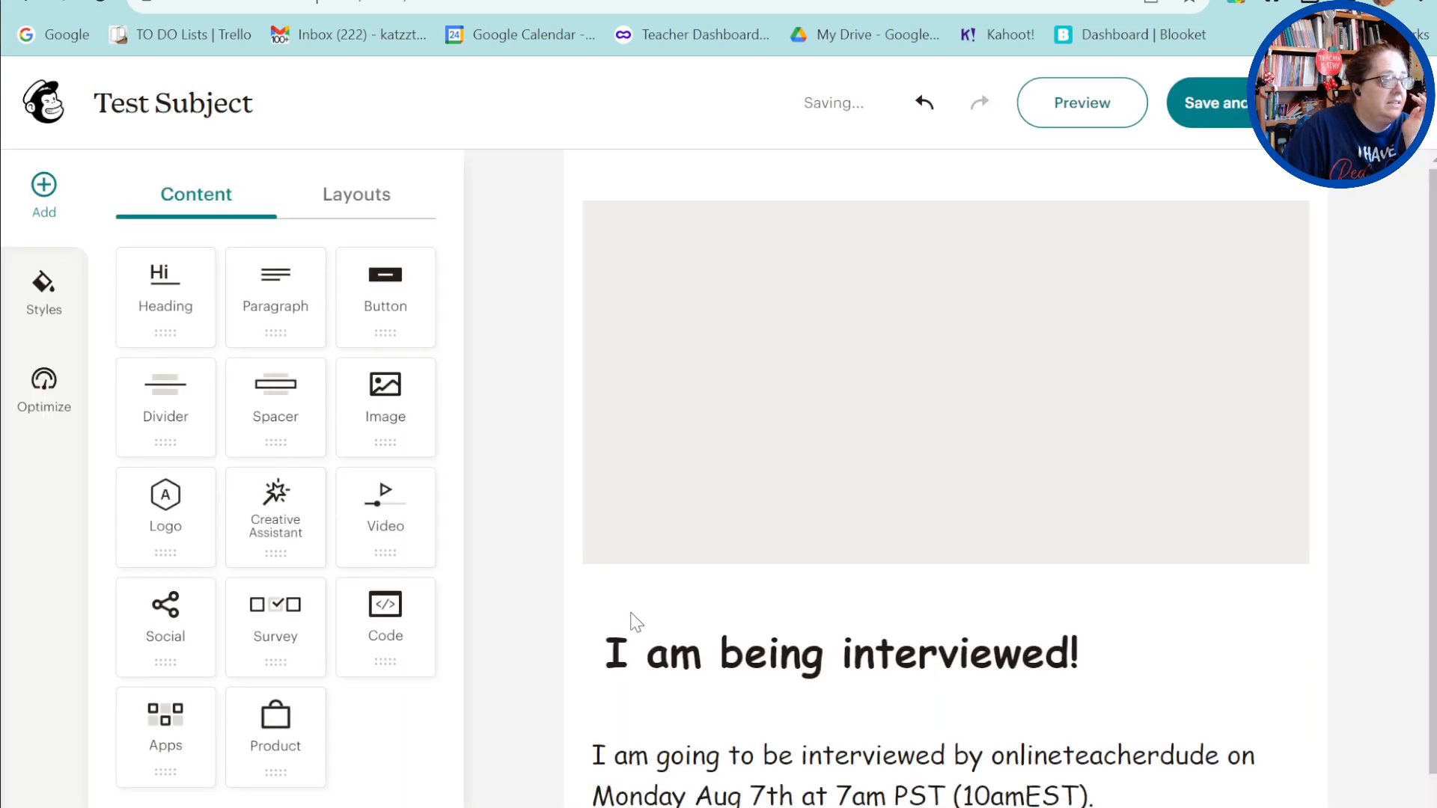
scroll(634, 623, "down", 6)
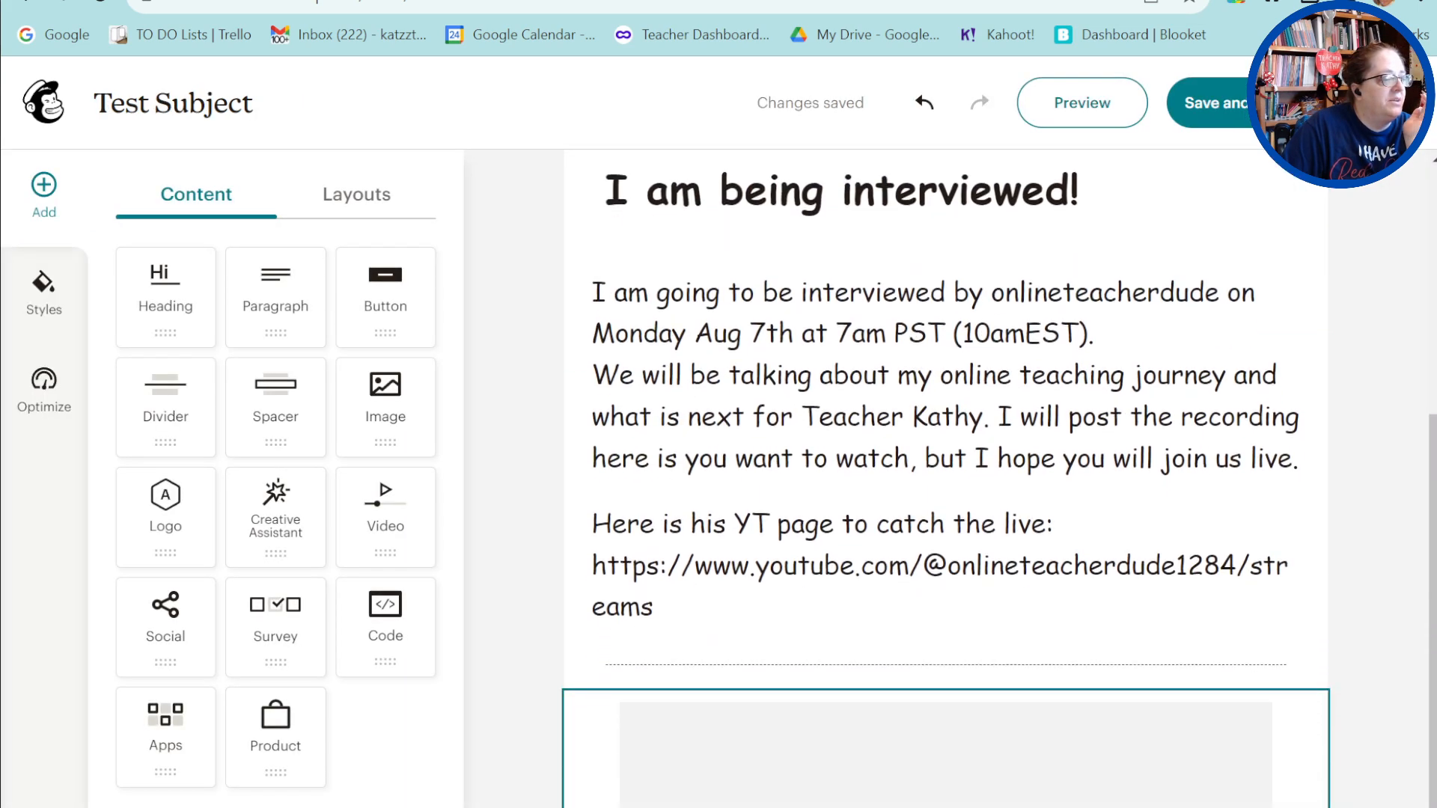
scroll(613, 783, "up", 6)
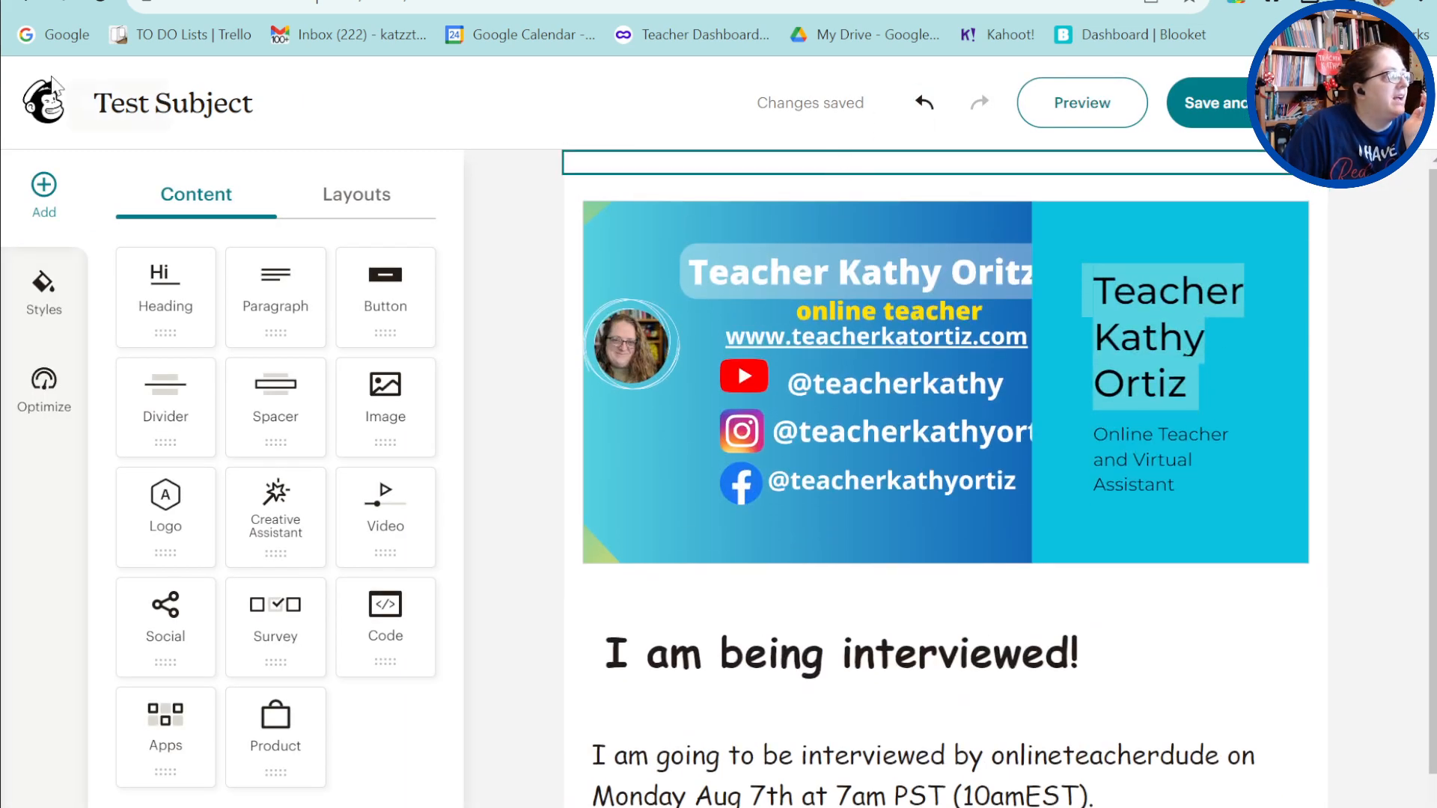
Go back to the campaign's setup checklist and reopen the email's design for editing.
left_click(21, 2)
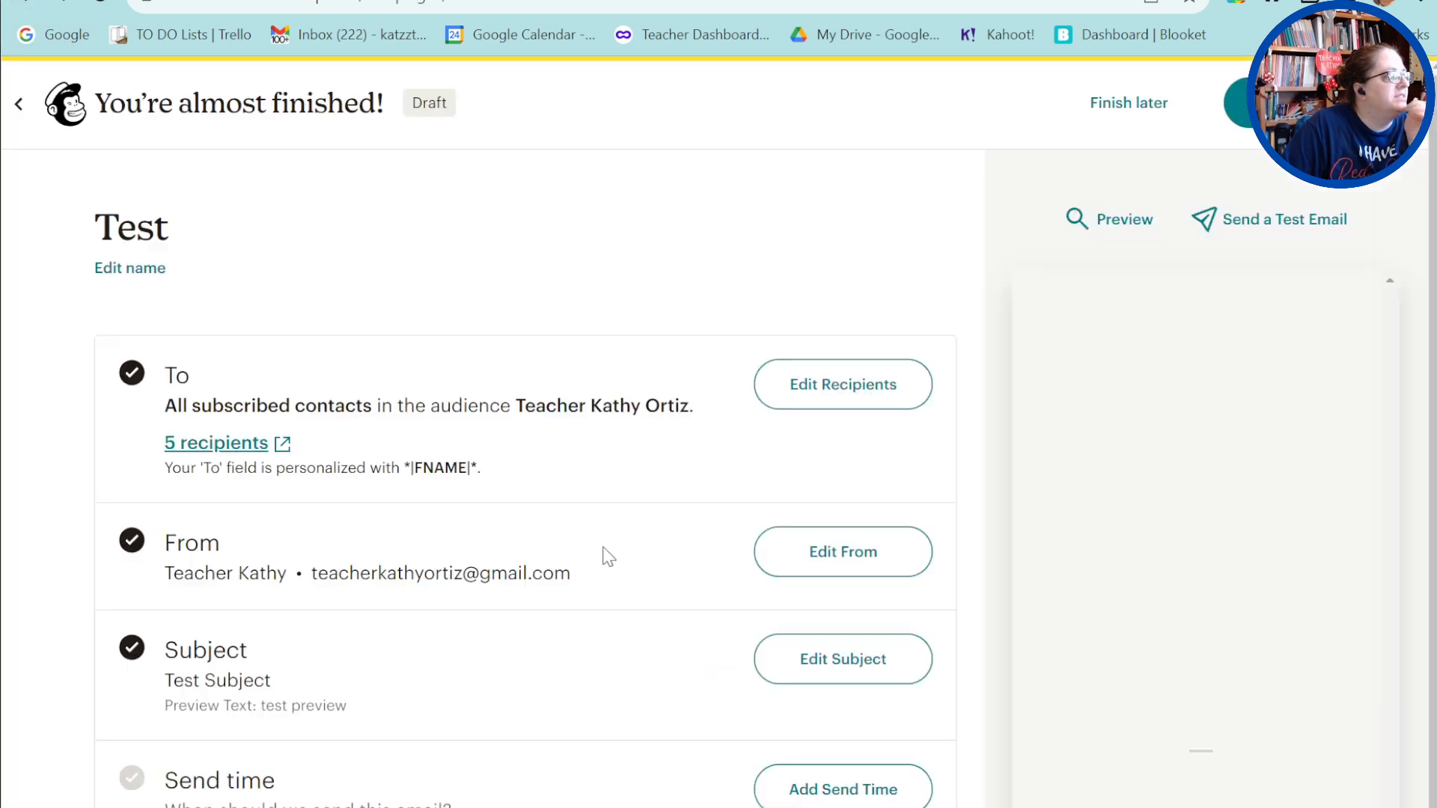
scroll(843, 753, "down", 5)
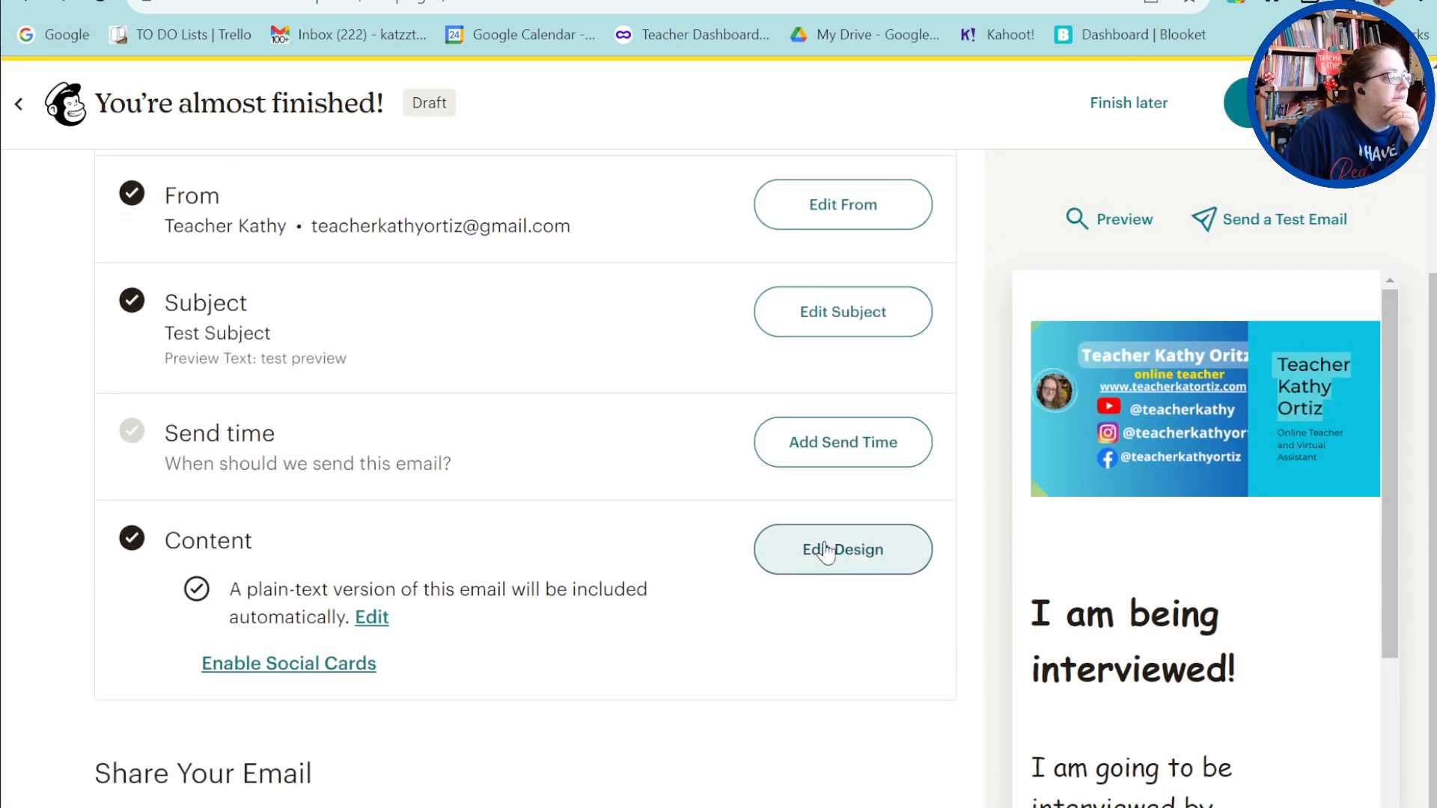
left_click(822, 549)
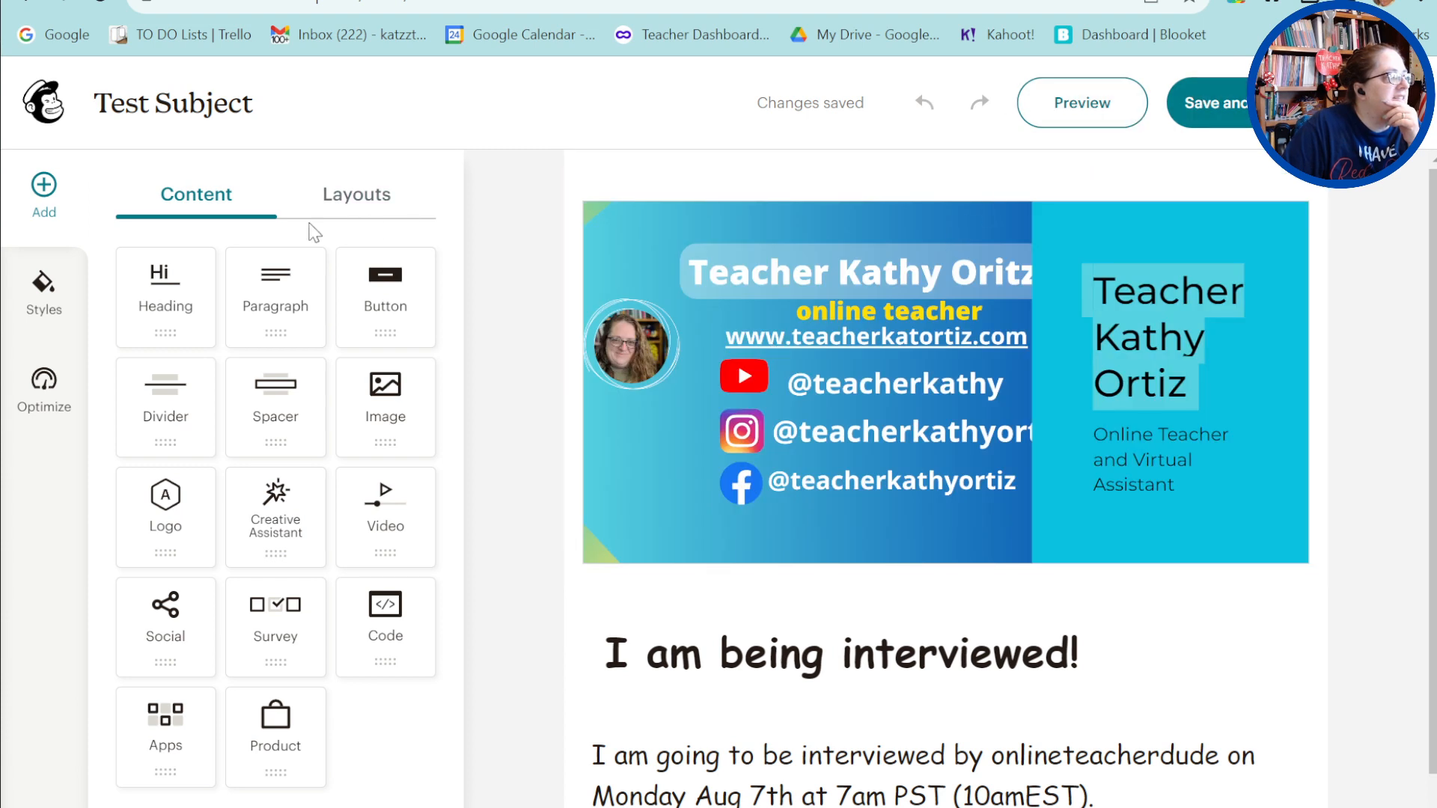
Show the available blank and prebuilt layouts and look through the email design.
left_click(390, 203)
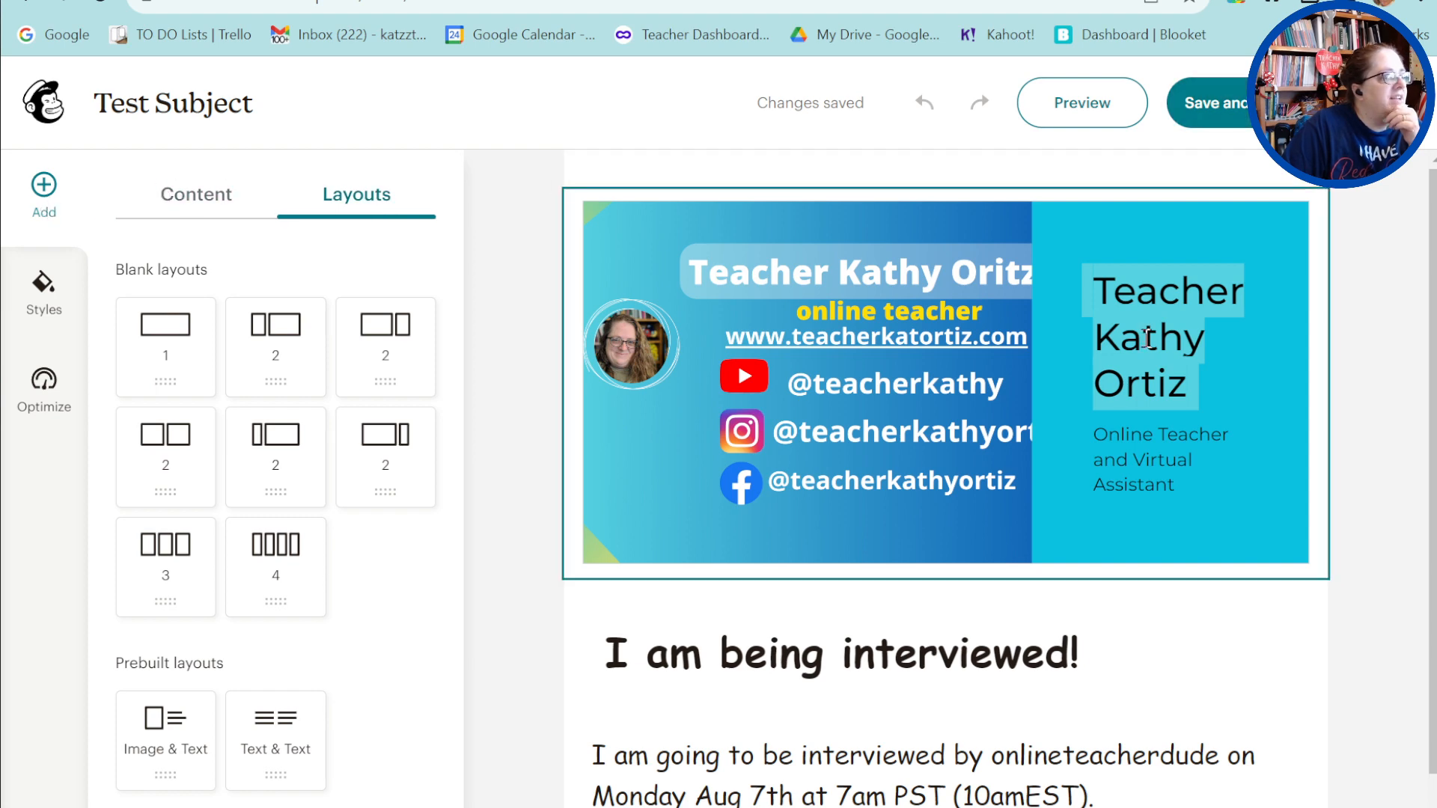
scroll(952, 580, "down", 7)
scroll(1010, 571, "up", 8)
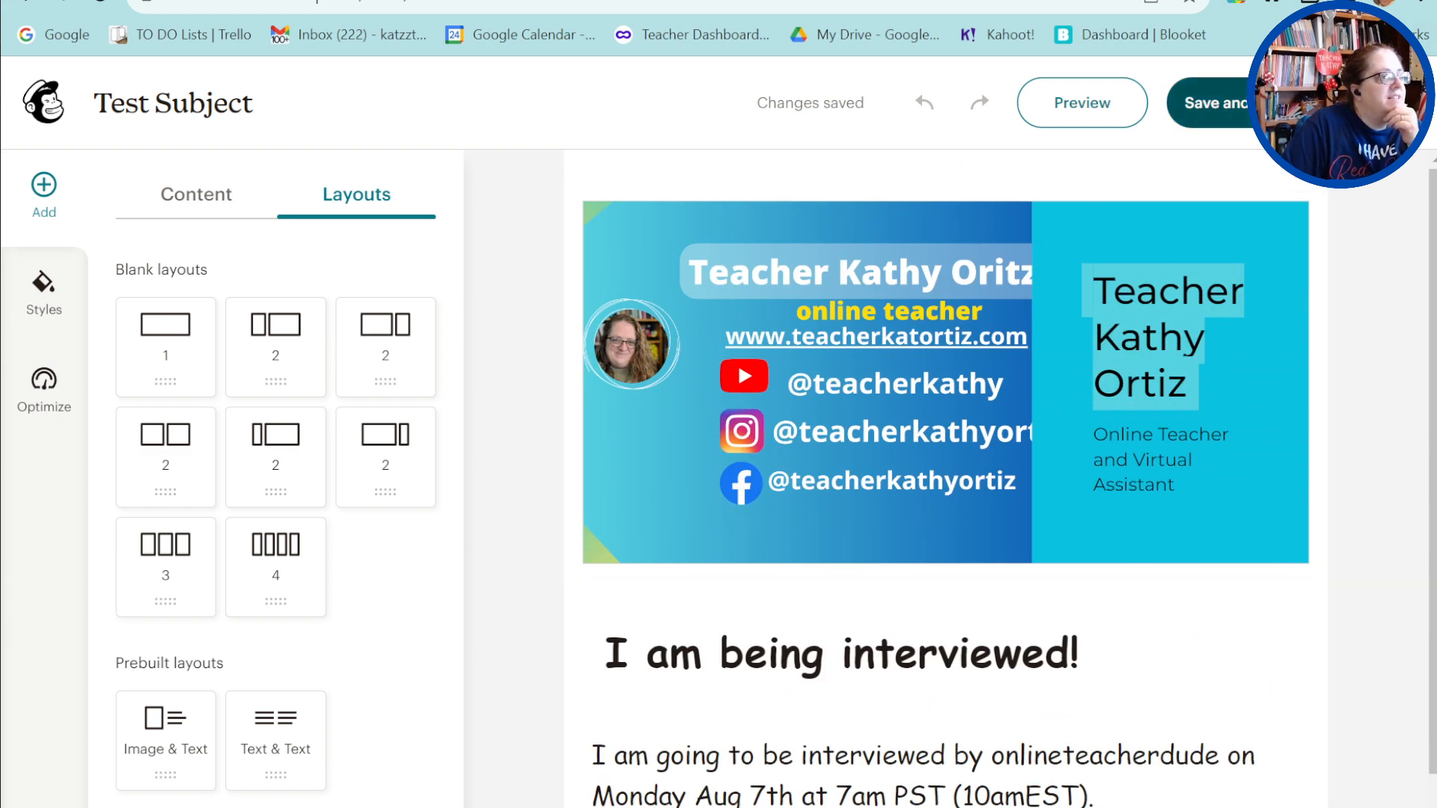
Save and exit the email design, review the campaign's setup checklist, and leave the campaign to finish later.
left_click(1242, 108)
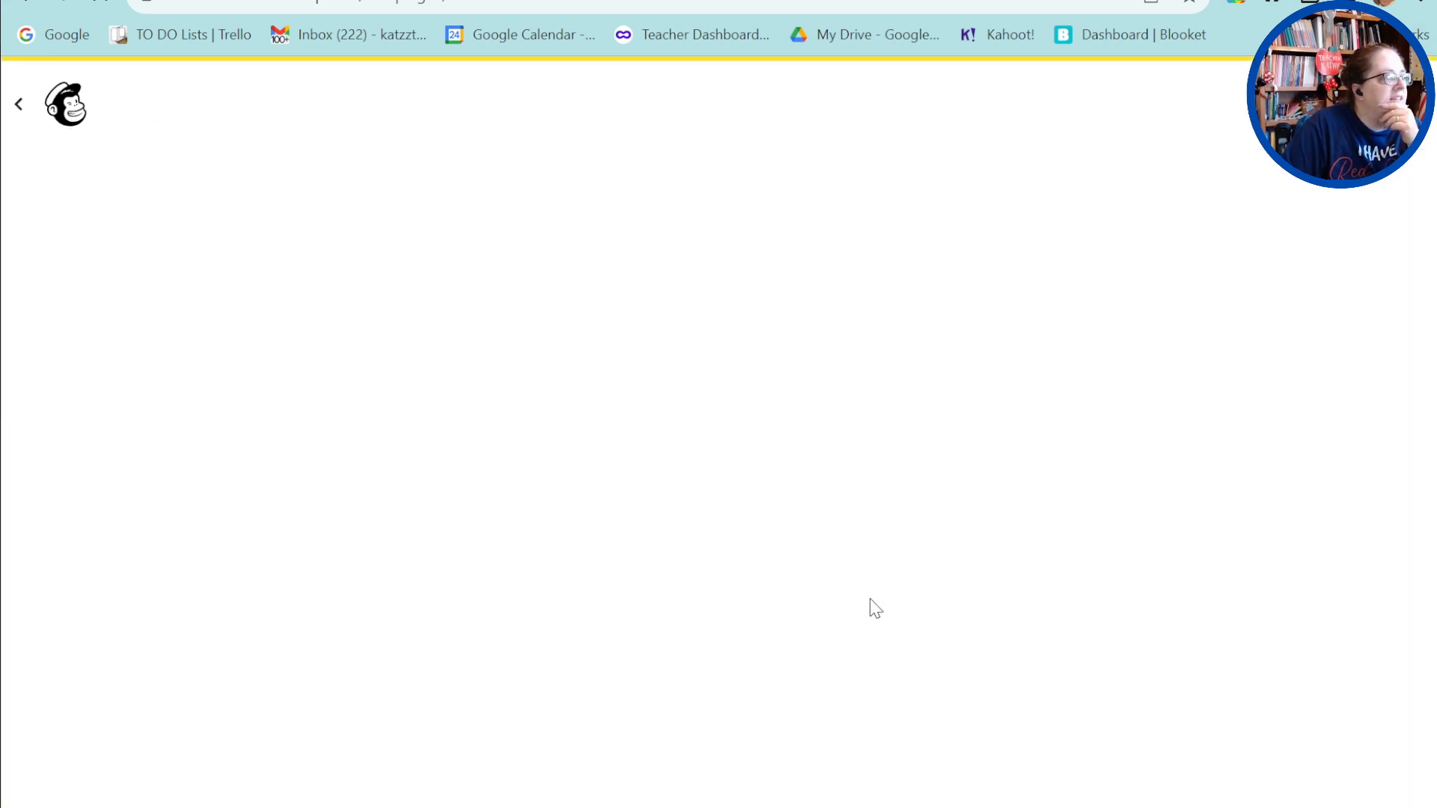
scroll(700, 708, "down", 5)
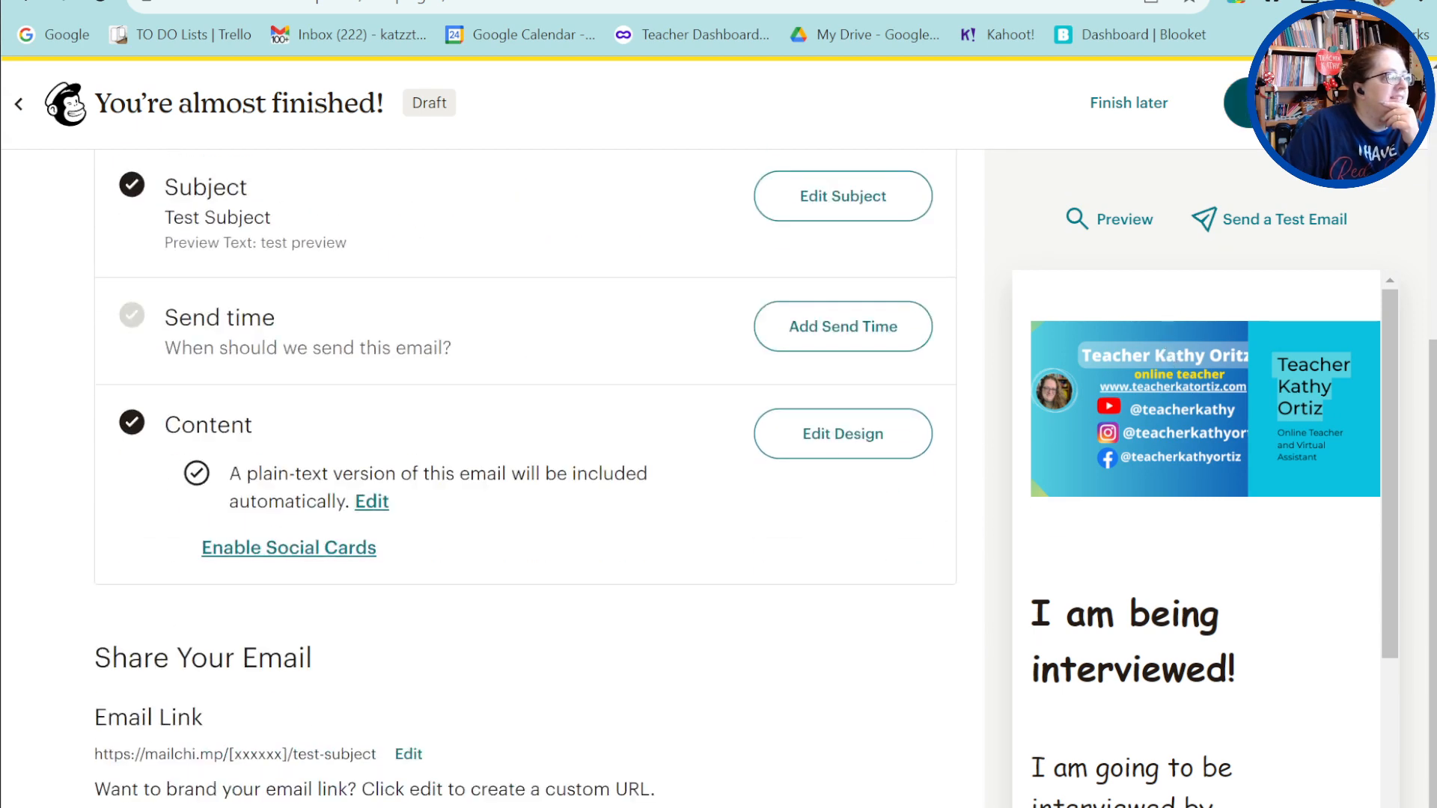
scroll(763, 322, "up", 5)
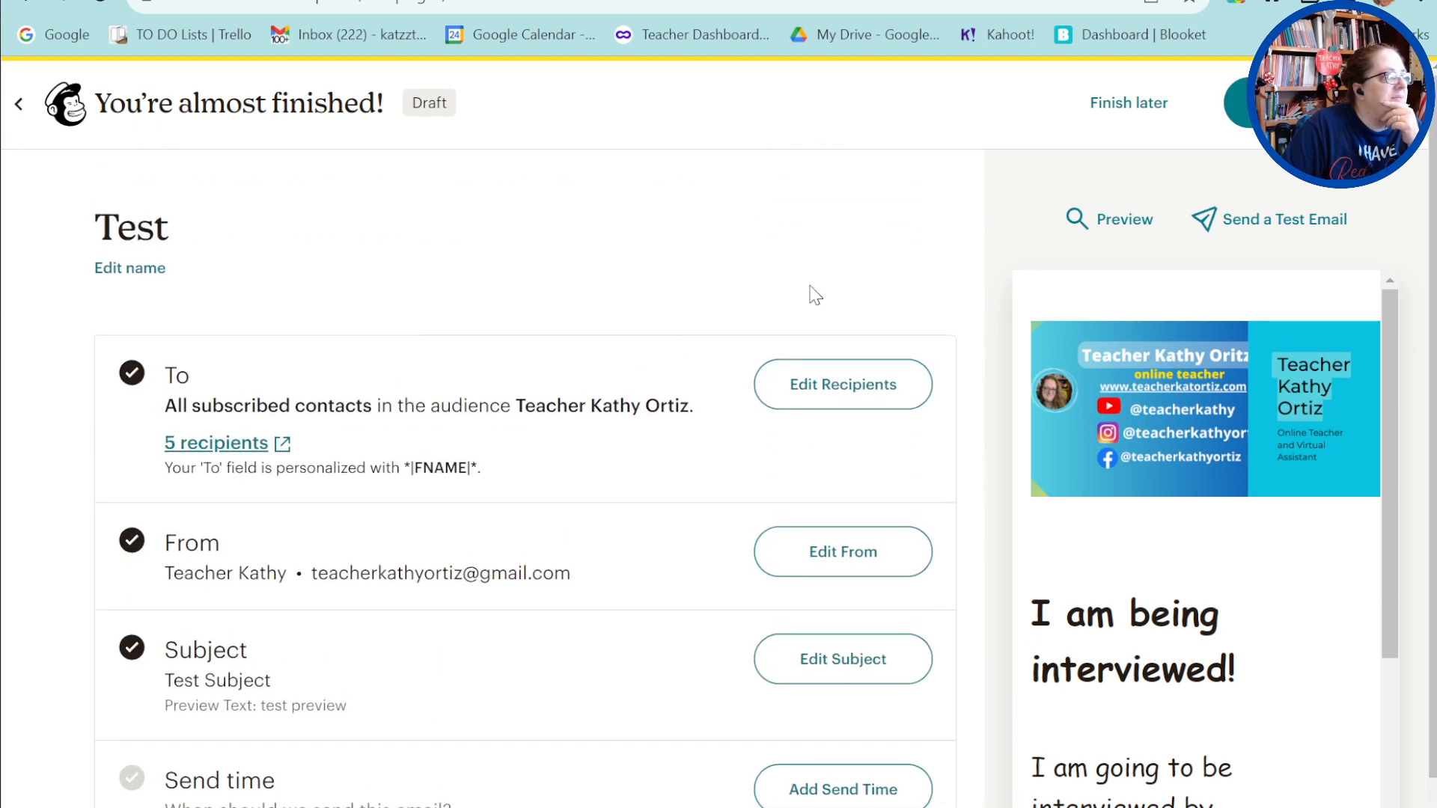
left_click(1132, 105)
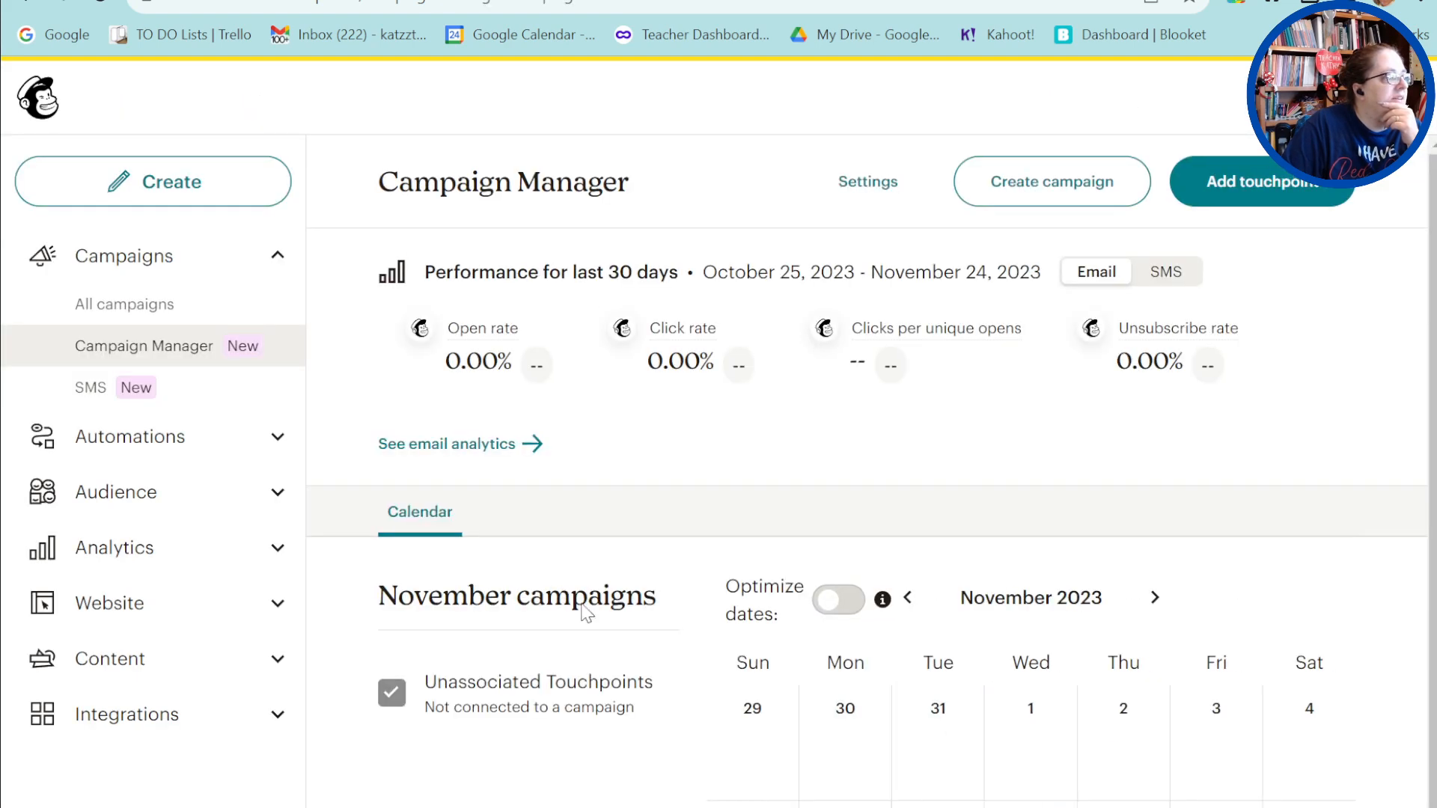
Copy the published landing page's URL from the list of all campaigns and show the website's Email List entry.
left_click(128, 306)
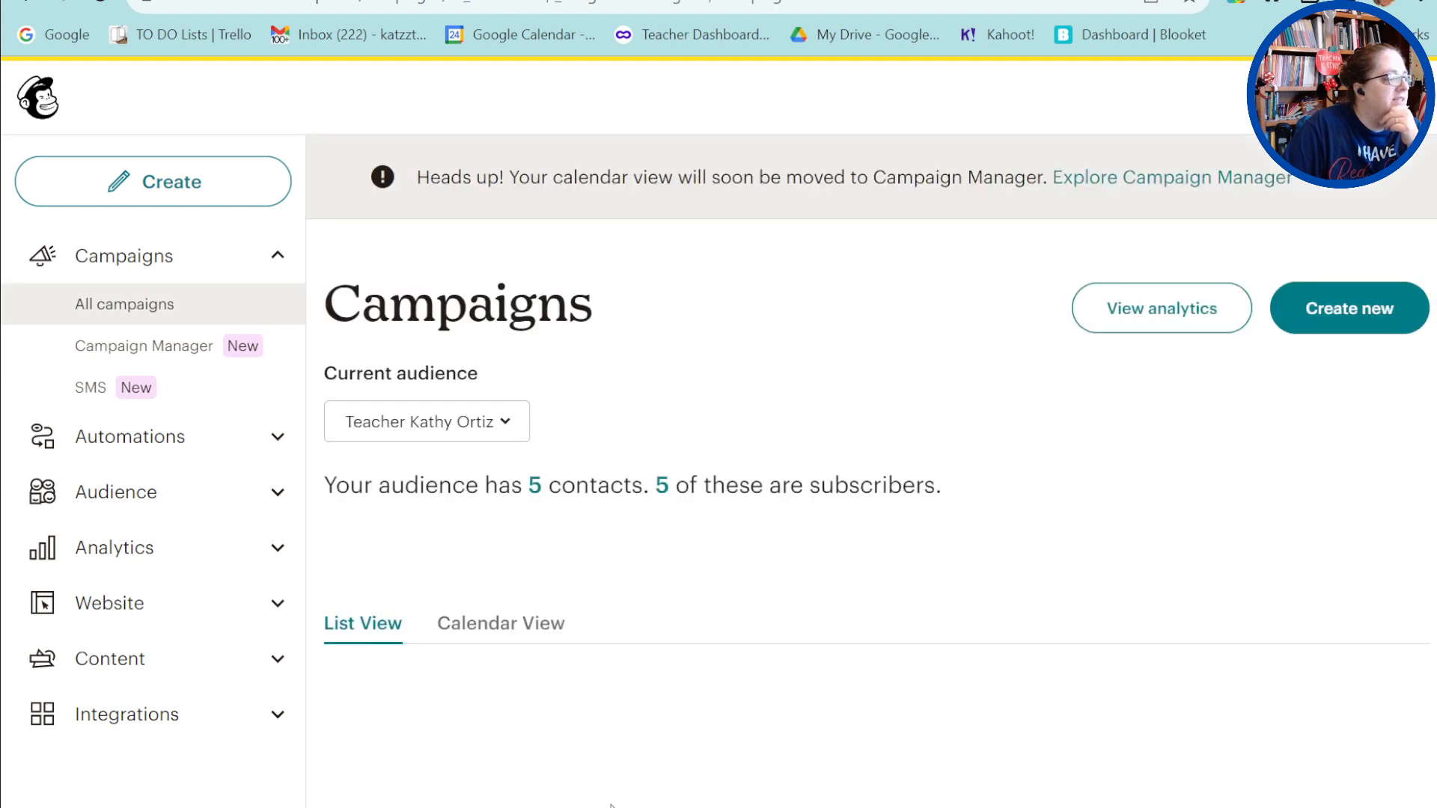
scroll(493, 786, "down", 5)
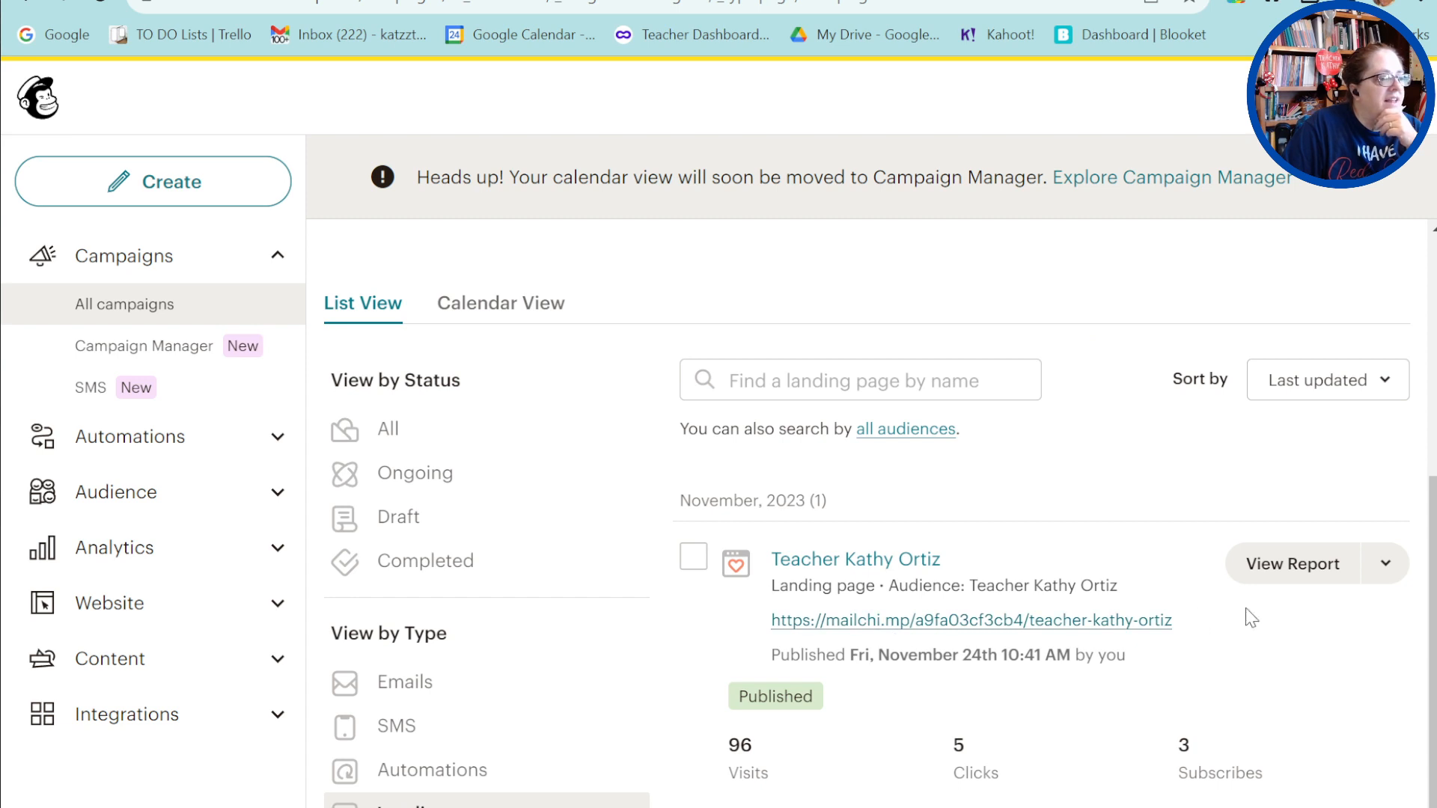
left_click(1380, 566)
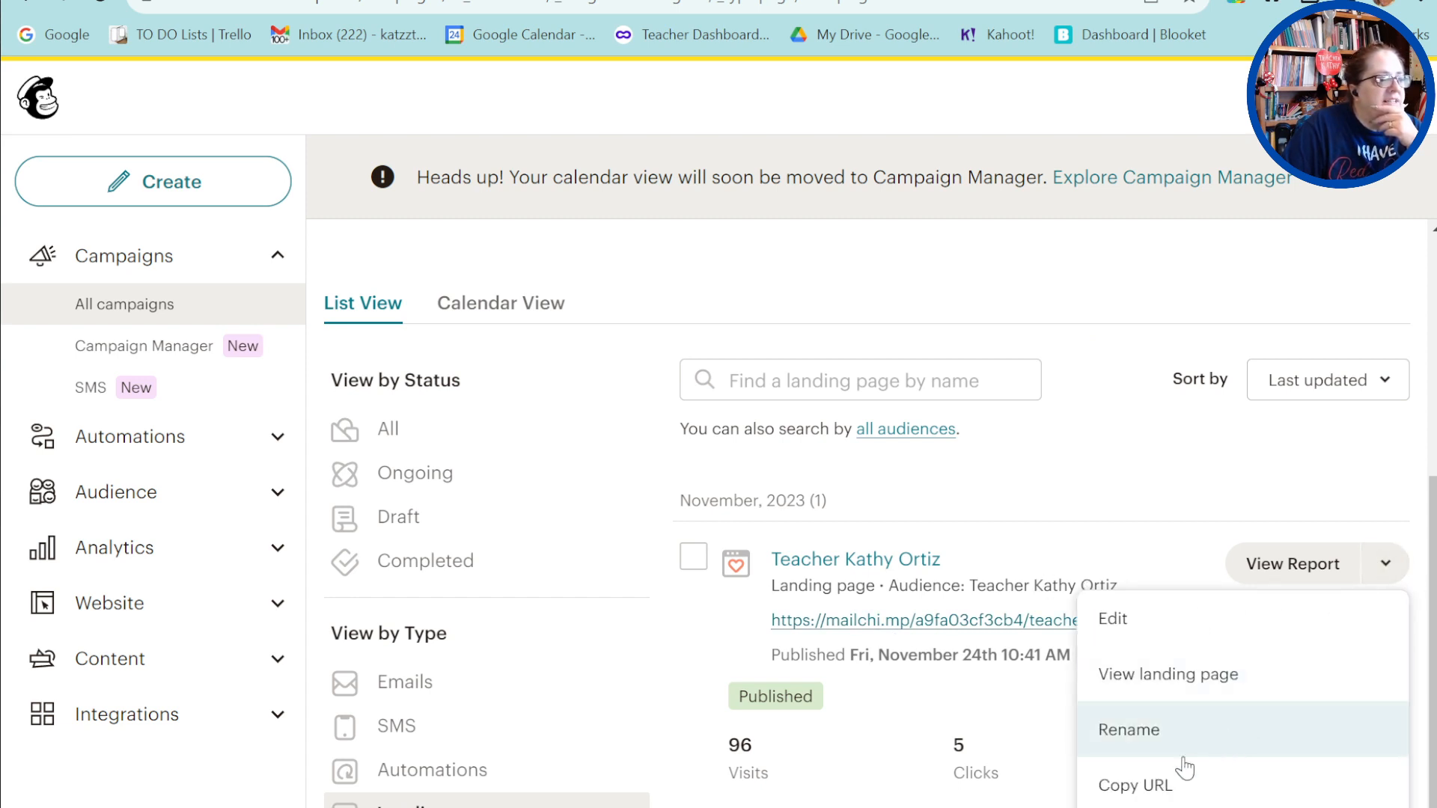
left_click(1126, 788)
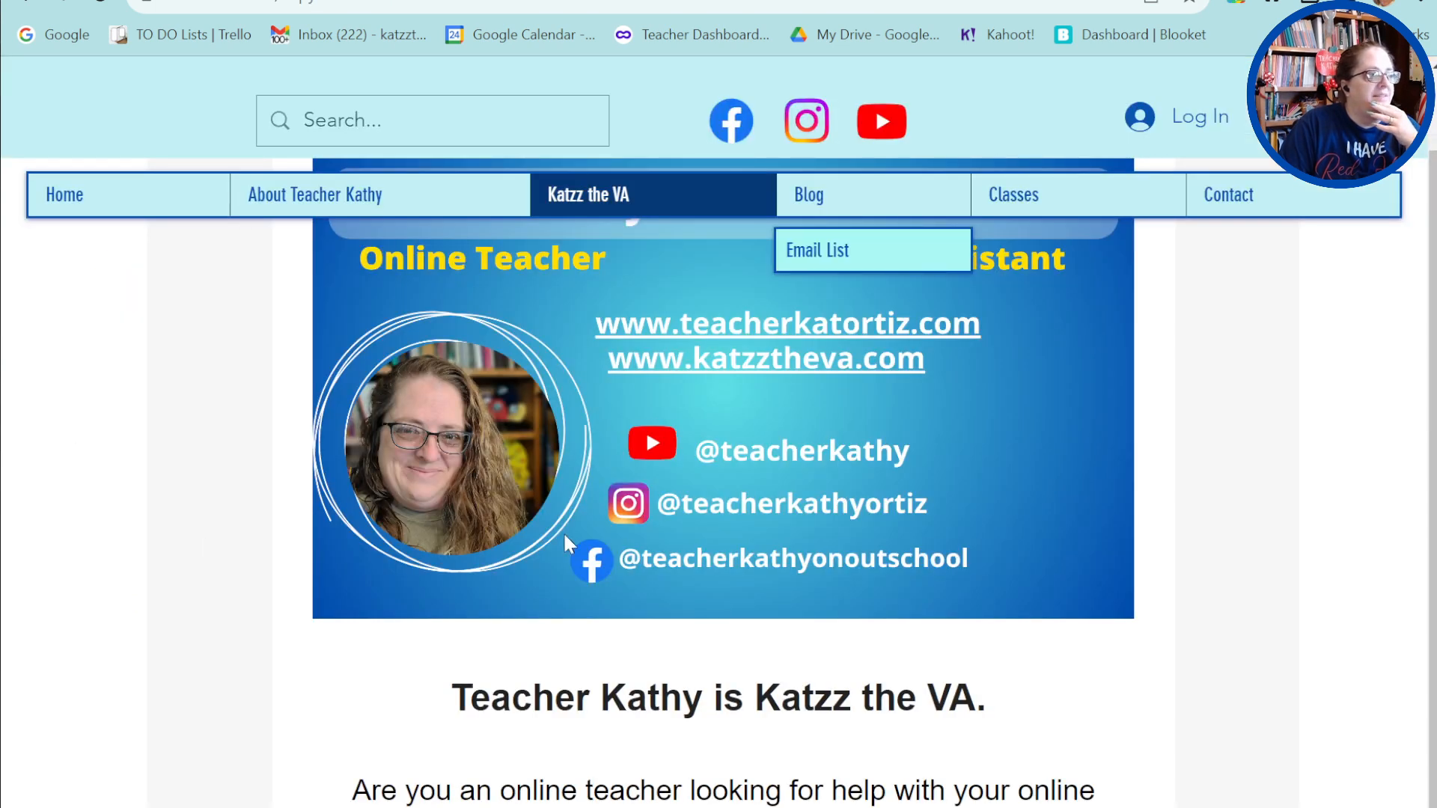
mouse_move(587, 194)
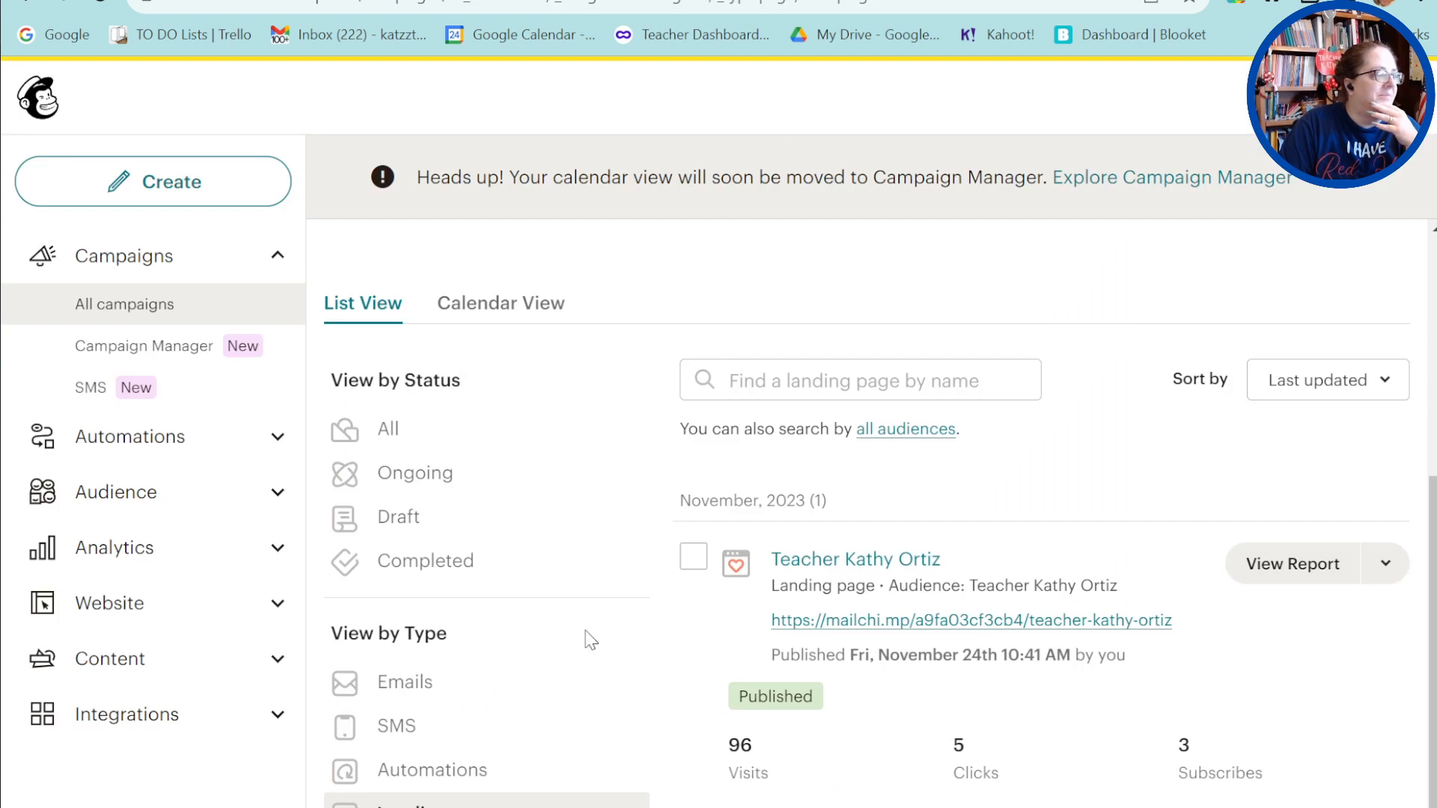
Show only the draft campaigns and look for the saved Test email among them.
scroll(541, 696, "up", 4)
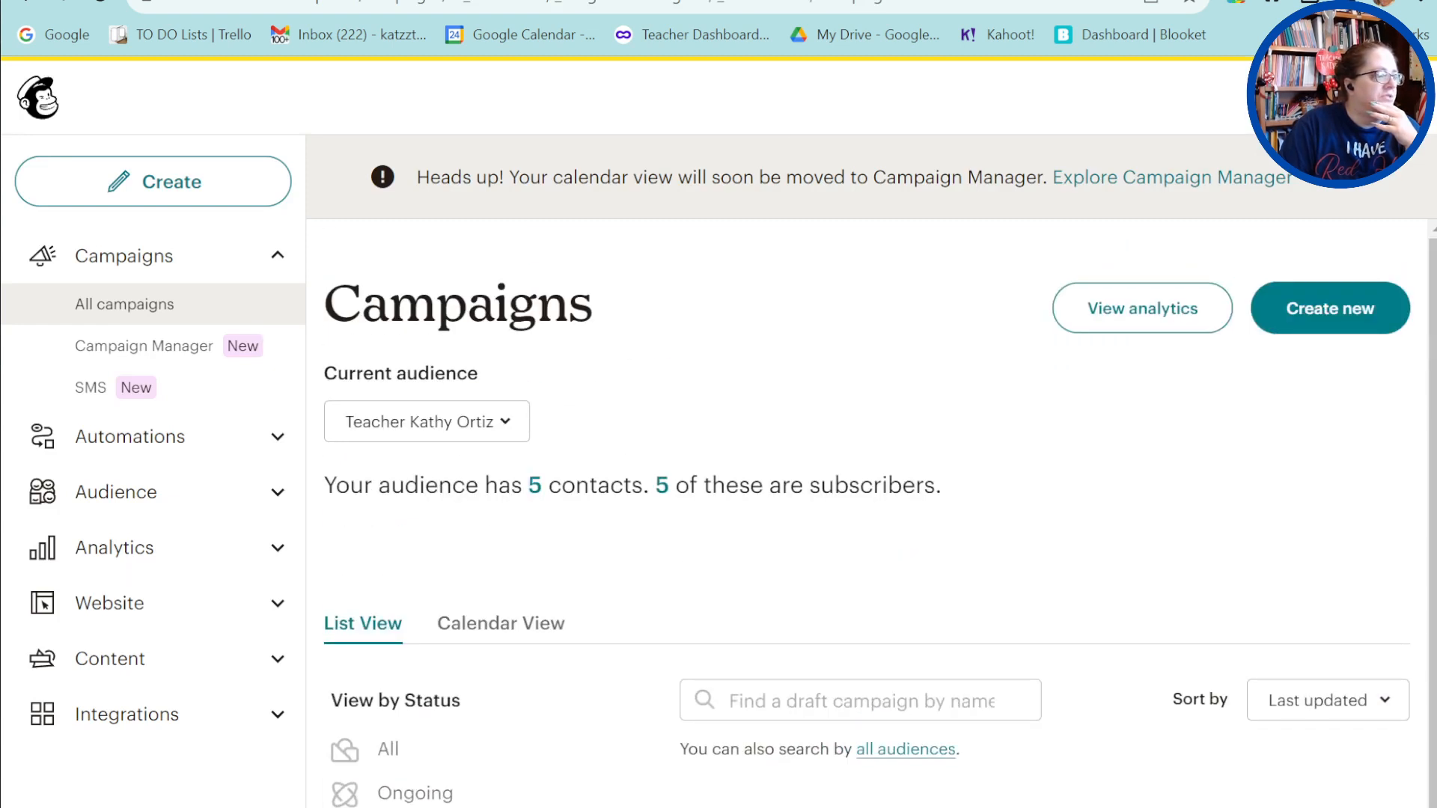
scroll(832, 774, "down", 3)
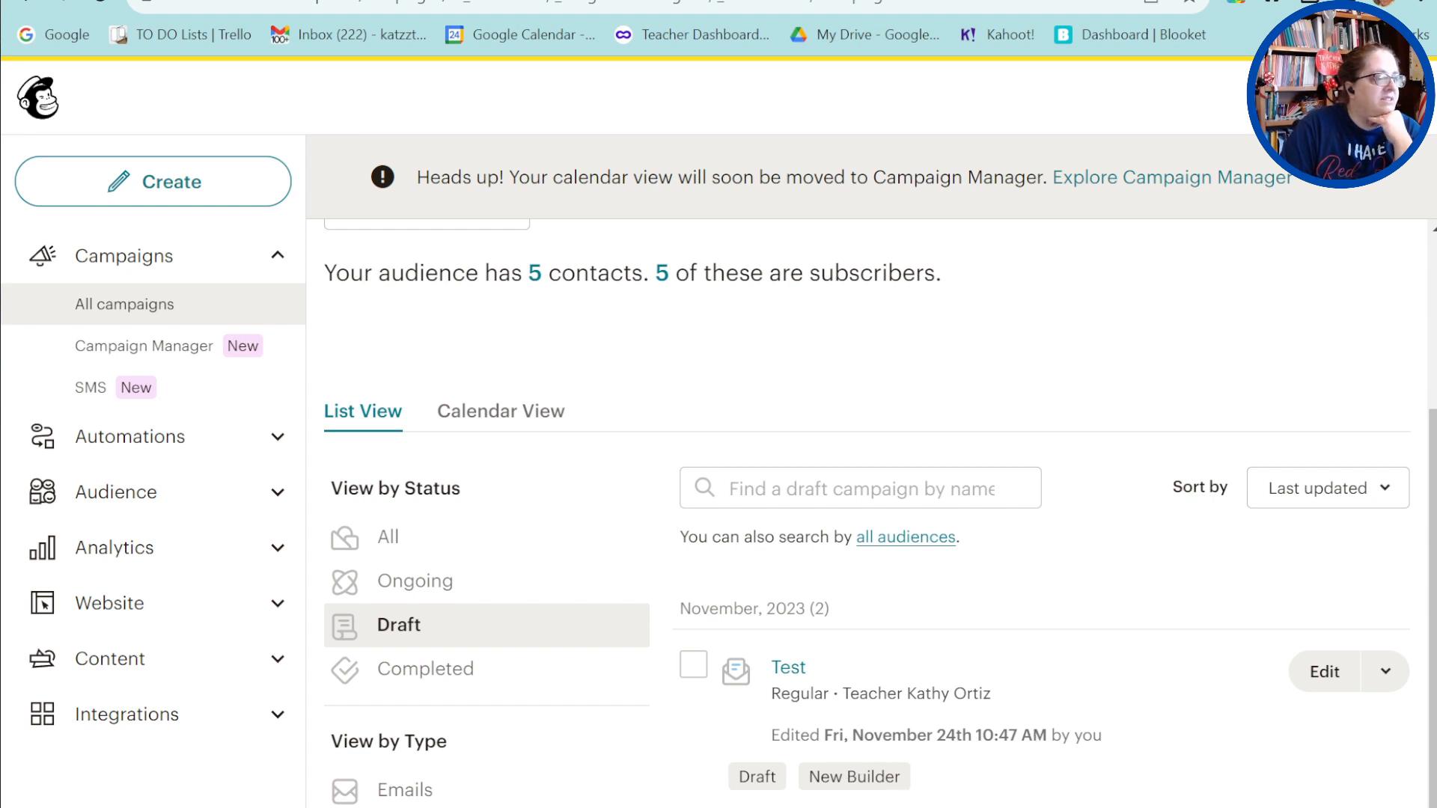
scroll(1067, 779, "up", 3)
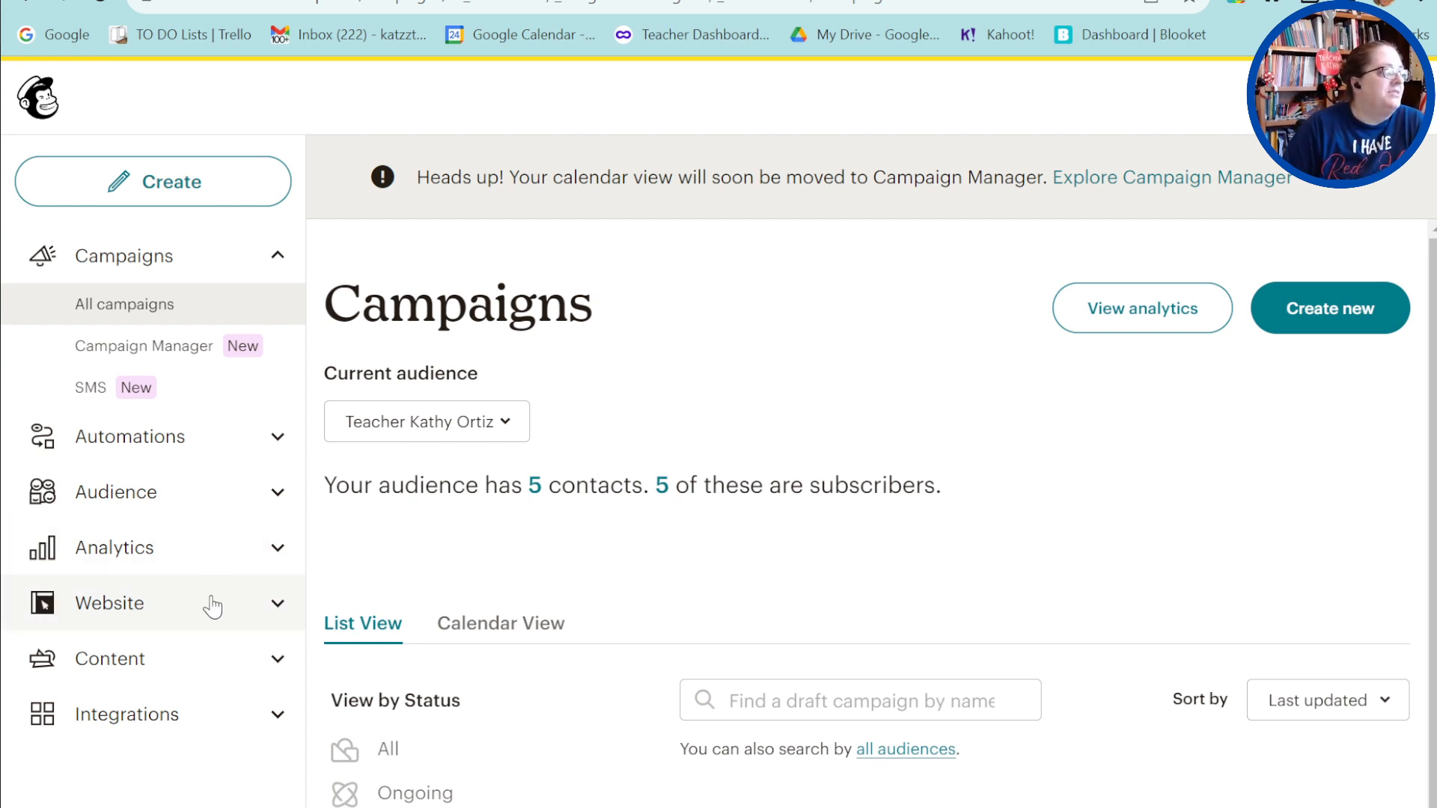
Open the audience dashboard and look through its recent growth, tags and predicted demographics sections.
left_click(178, 494)
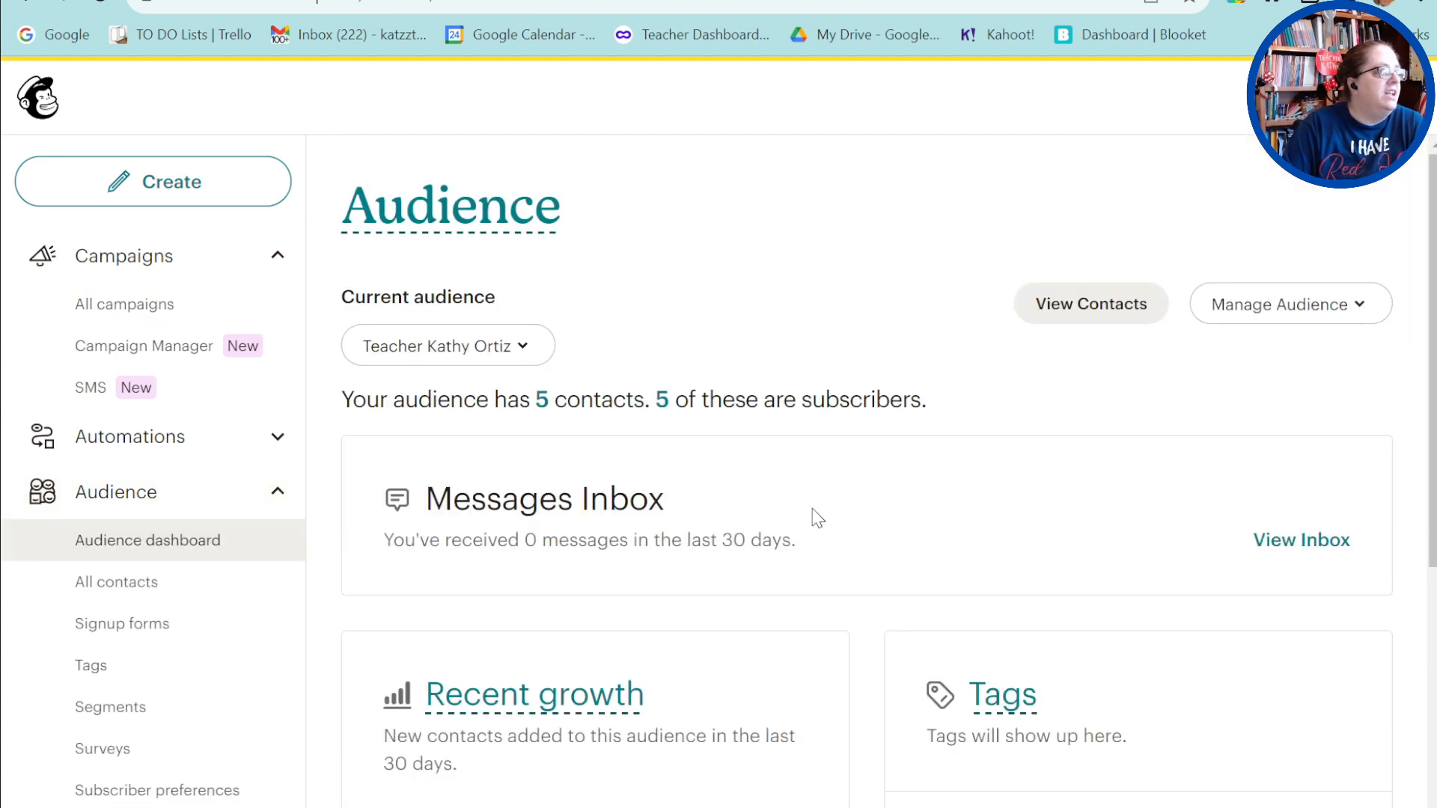
scroll(891, 597, "down", 5)
scroll(911, 603, "up", 5)
scroll(891, 599, "down", 9)
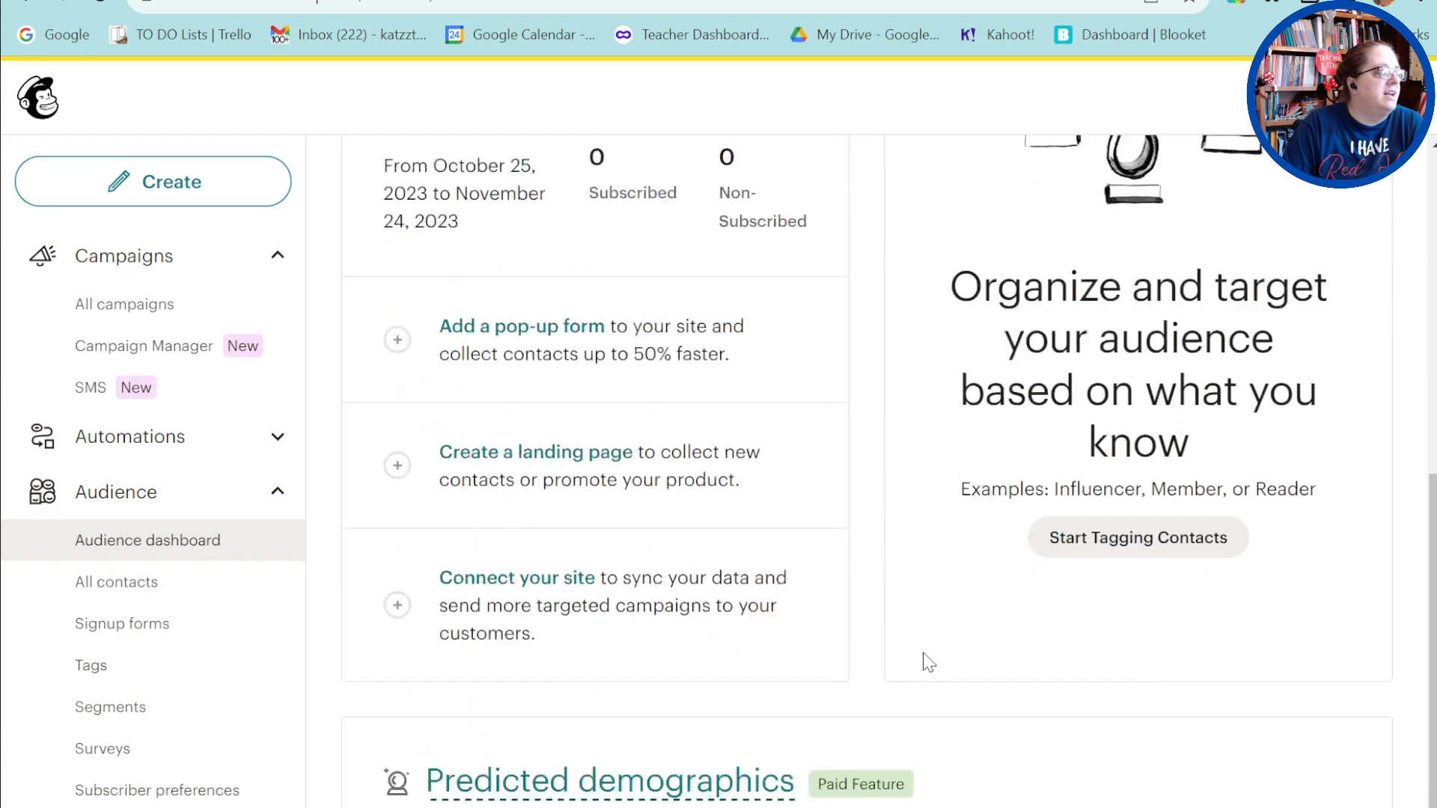
scroll(928, 662, "down", 4)
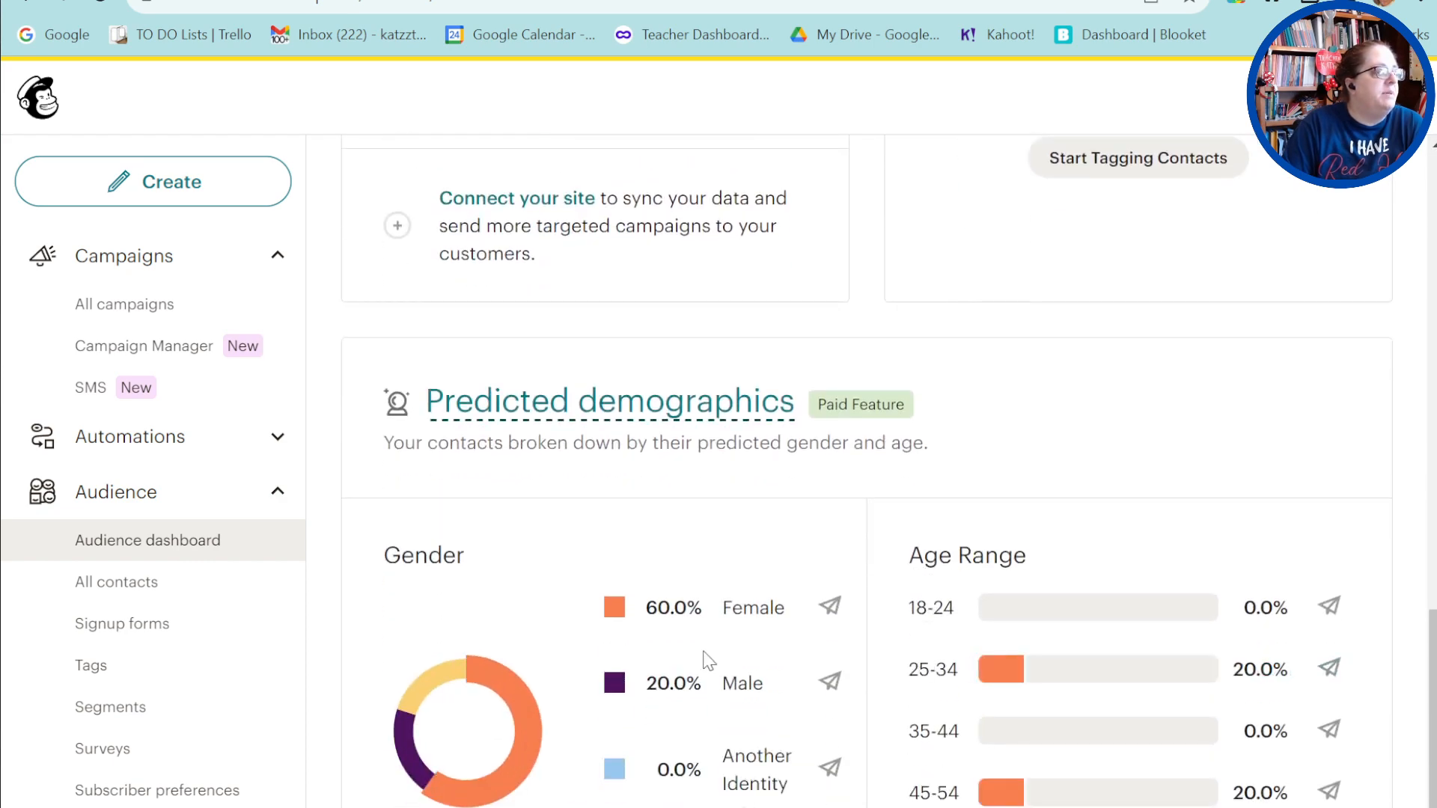
scroll(548, 628, "down", 5)
scroll(548, 628, "up", 15)
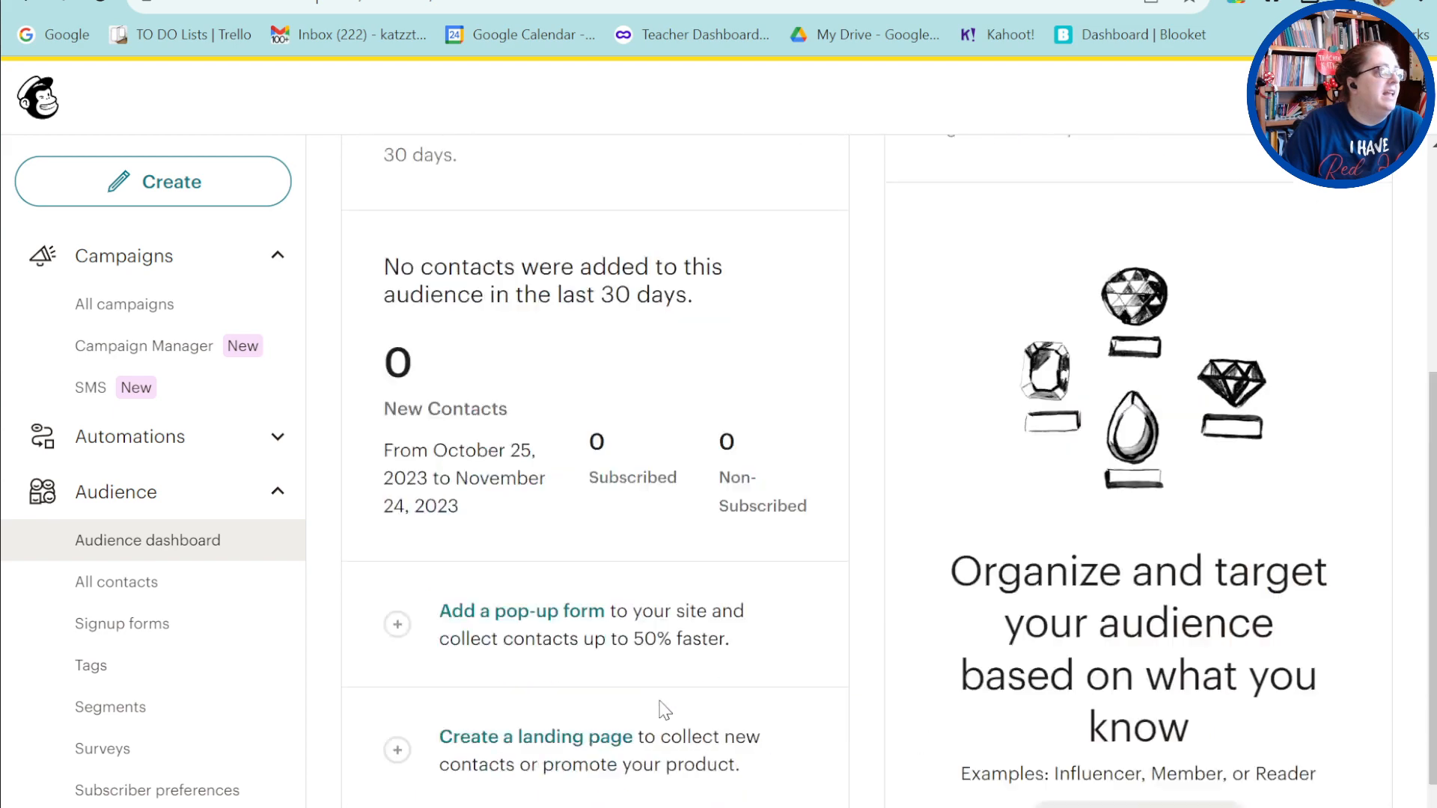
Show the audience's full contact list, followed by the available signup form types.
left_click(98, 583)
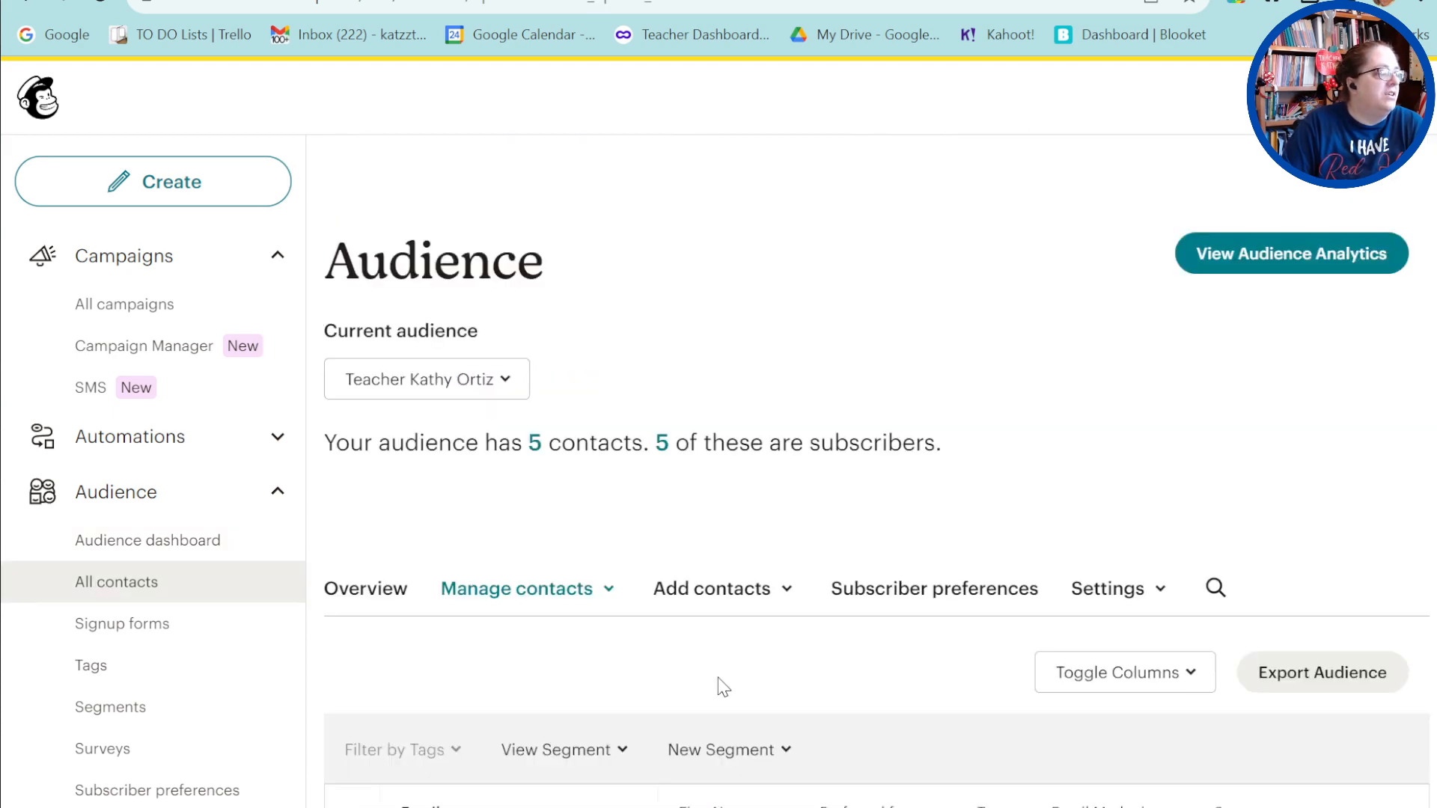
left_click(122, 624)
scroll(694, 707, "down", 5)
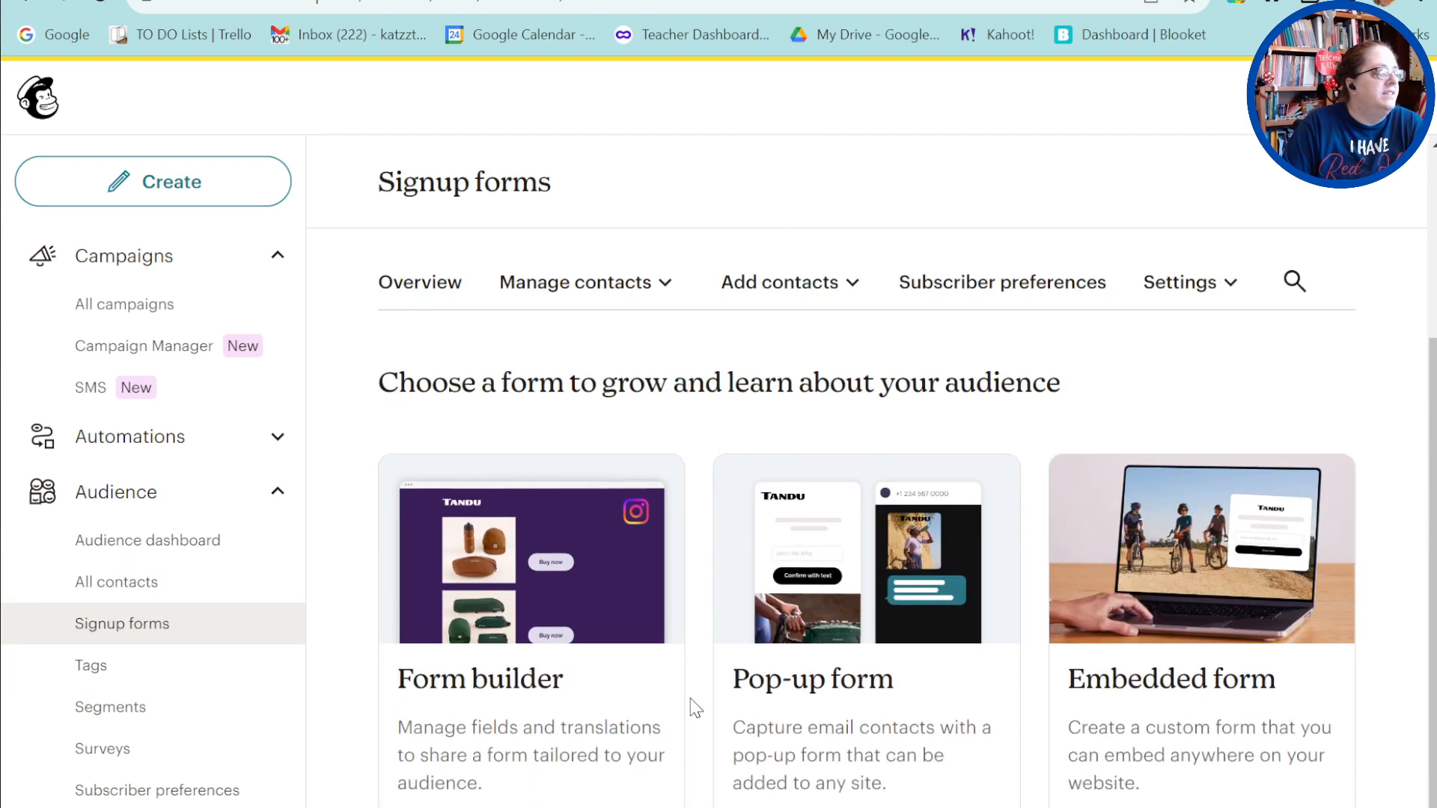
scroll(866, 518, "down", 1)
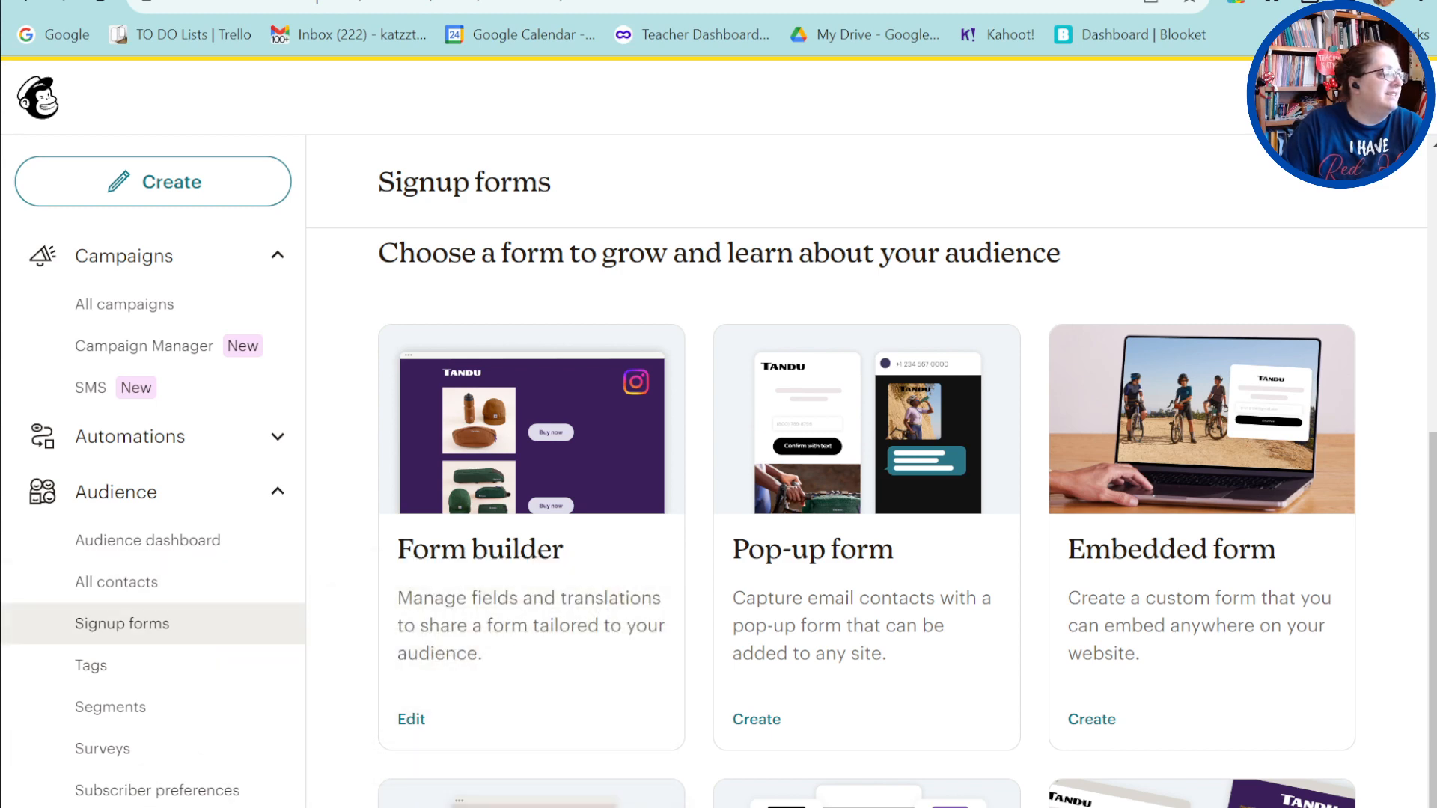
Show the Website section and look through the Creative Assistant's past designs, Design Library and Brand Kit.
scroll(153, 471, "down", 1)
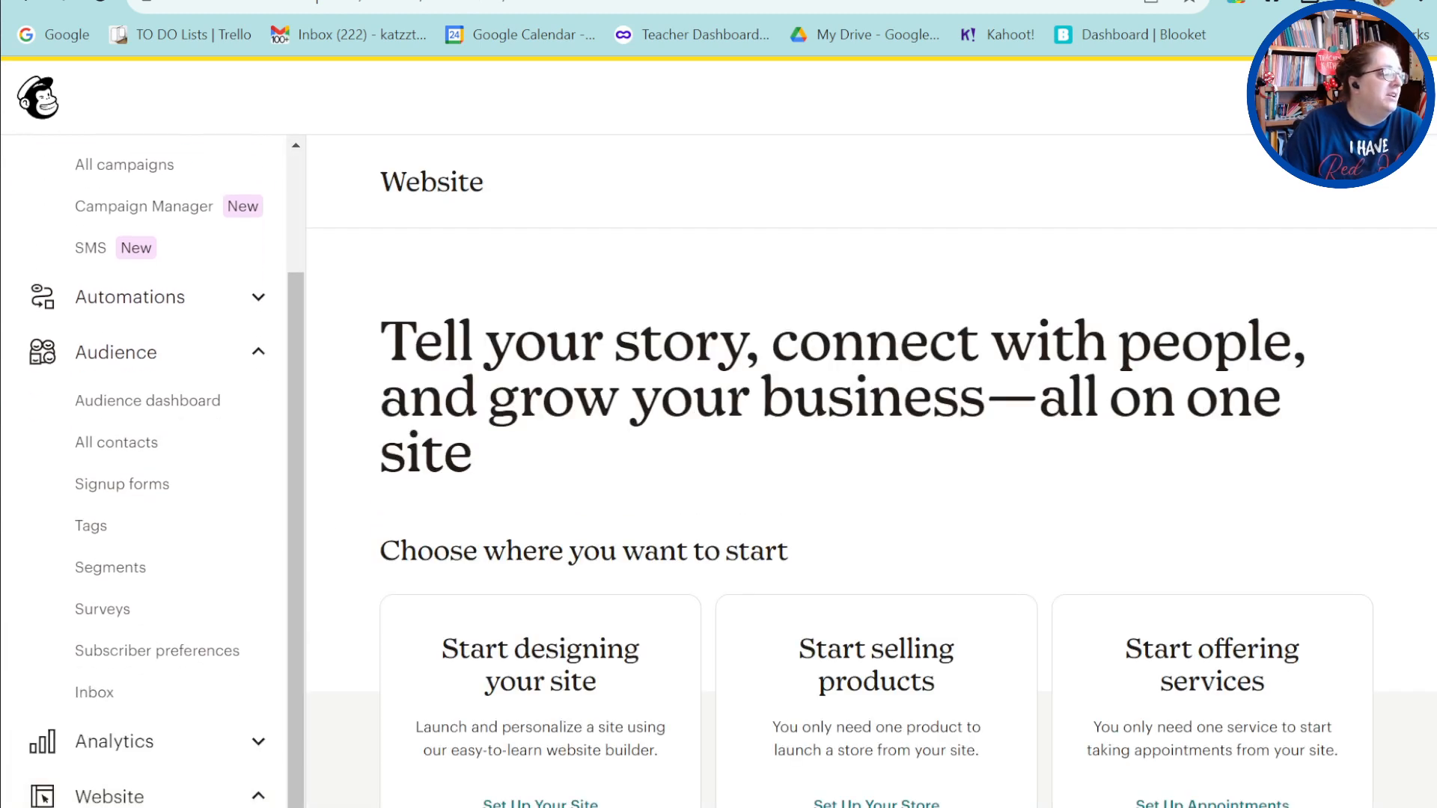
left_click(223, 795)
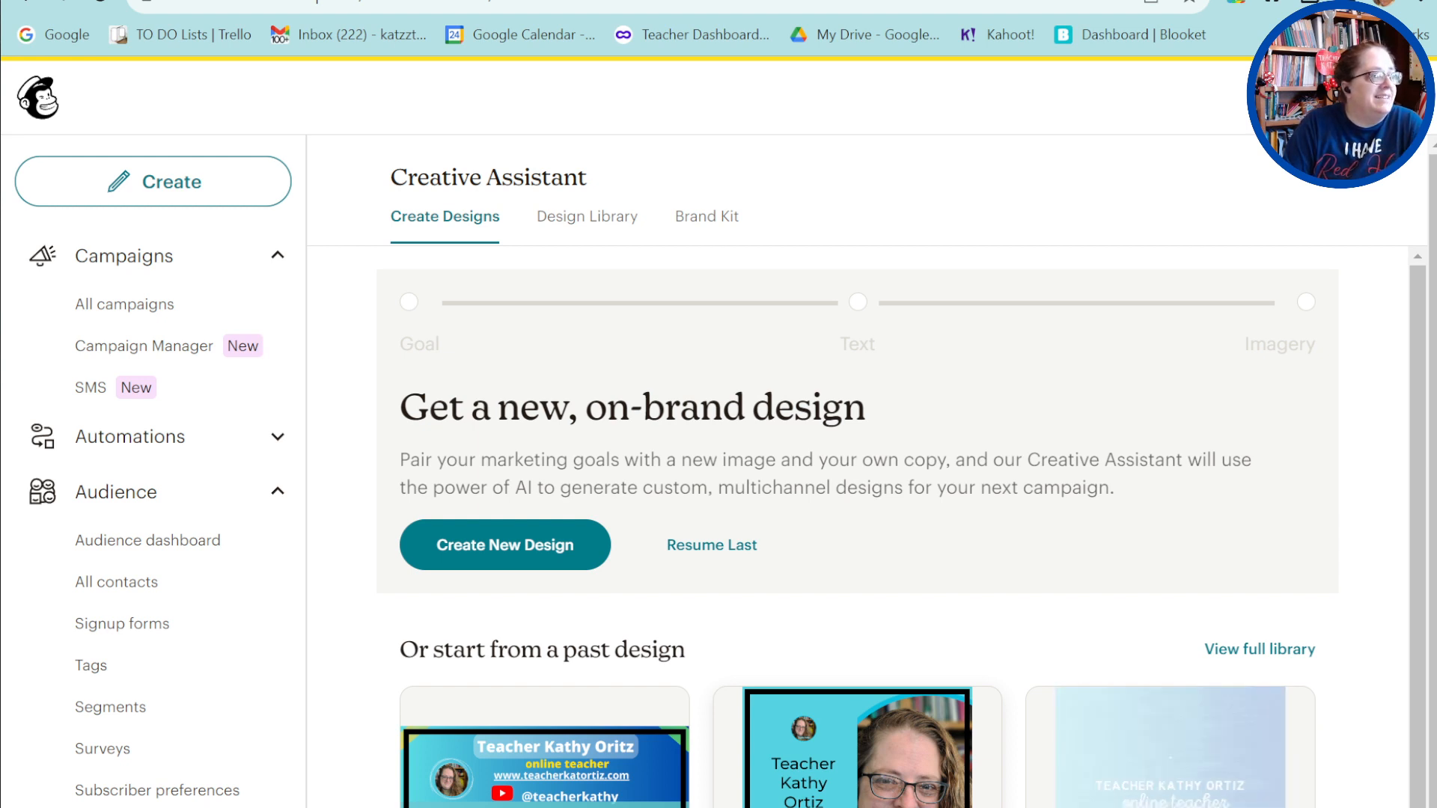
scroll(1027, 797, "down", 2)
scroll(1027, 798, "down", 1)
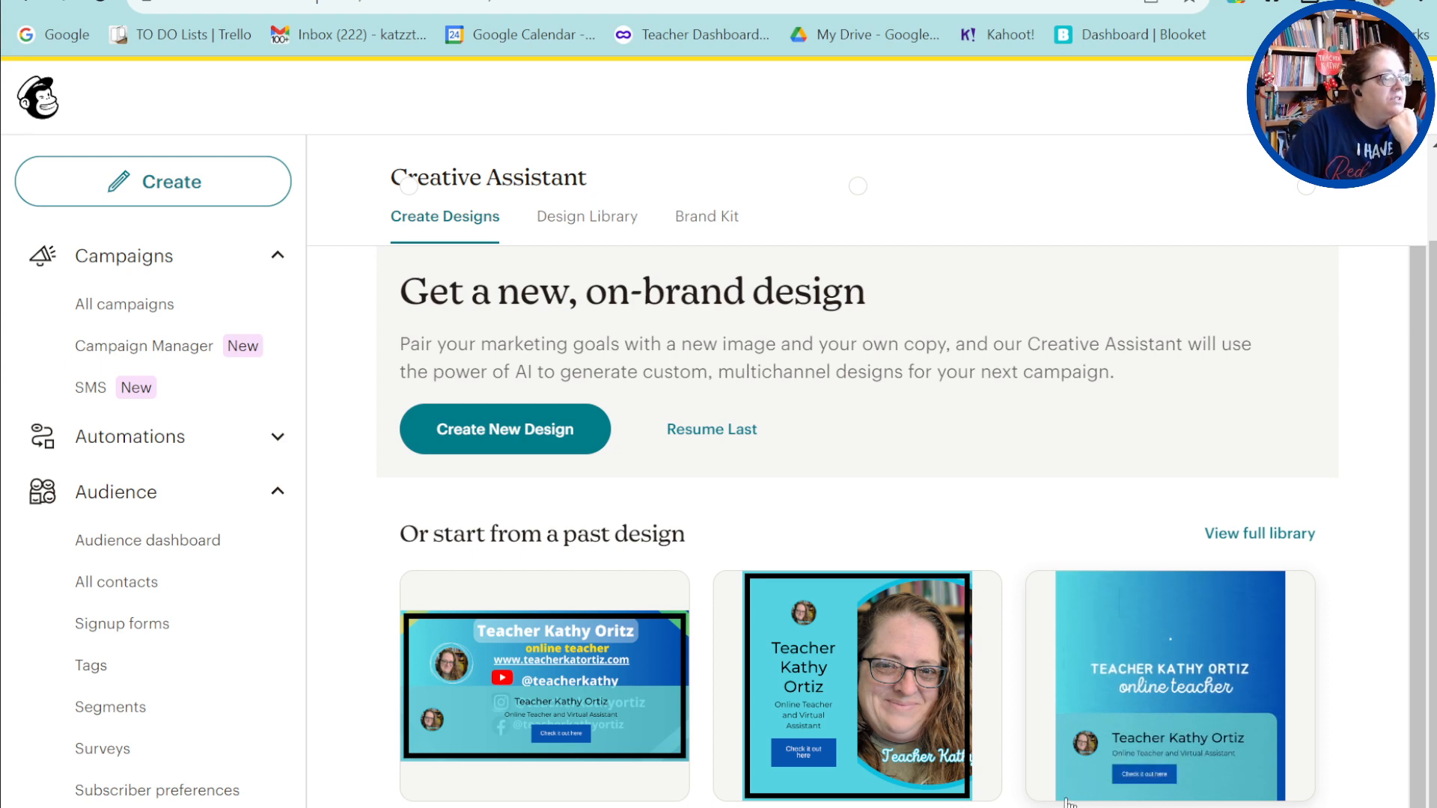
left_click(582, 220)
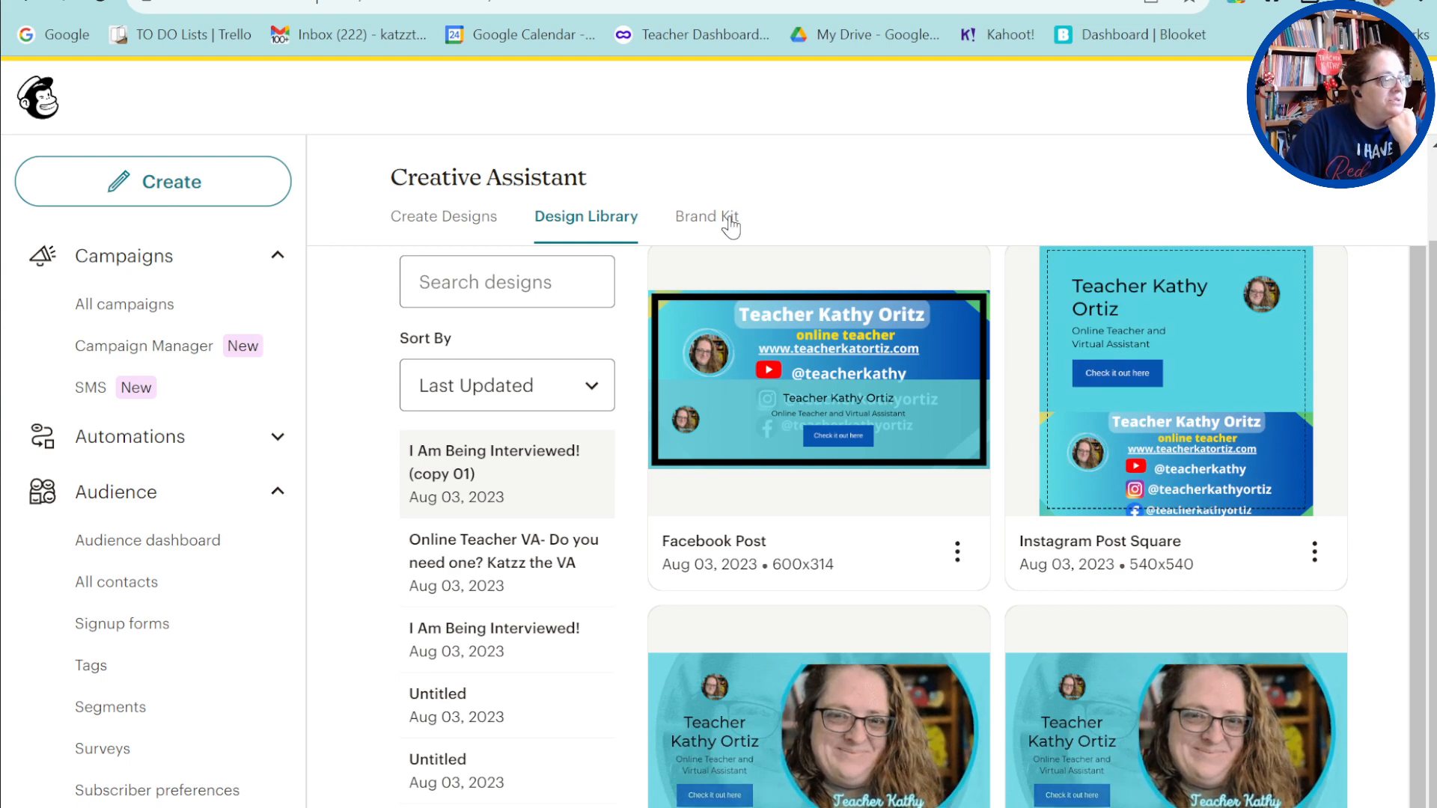
left_click(696, 218)
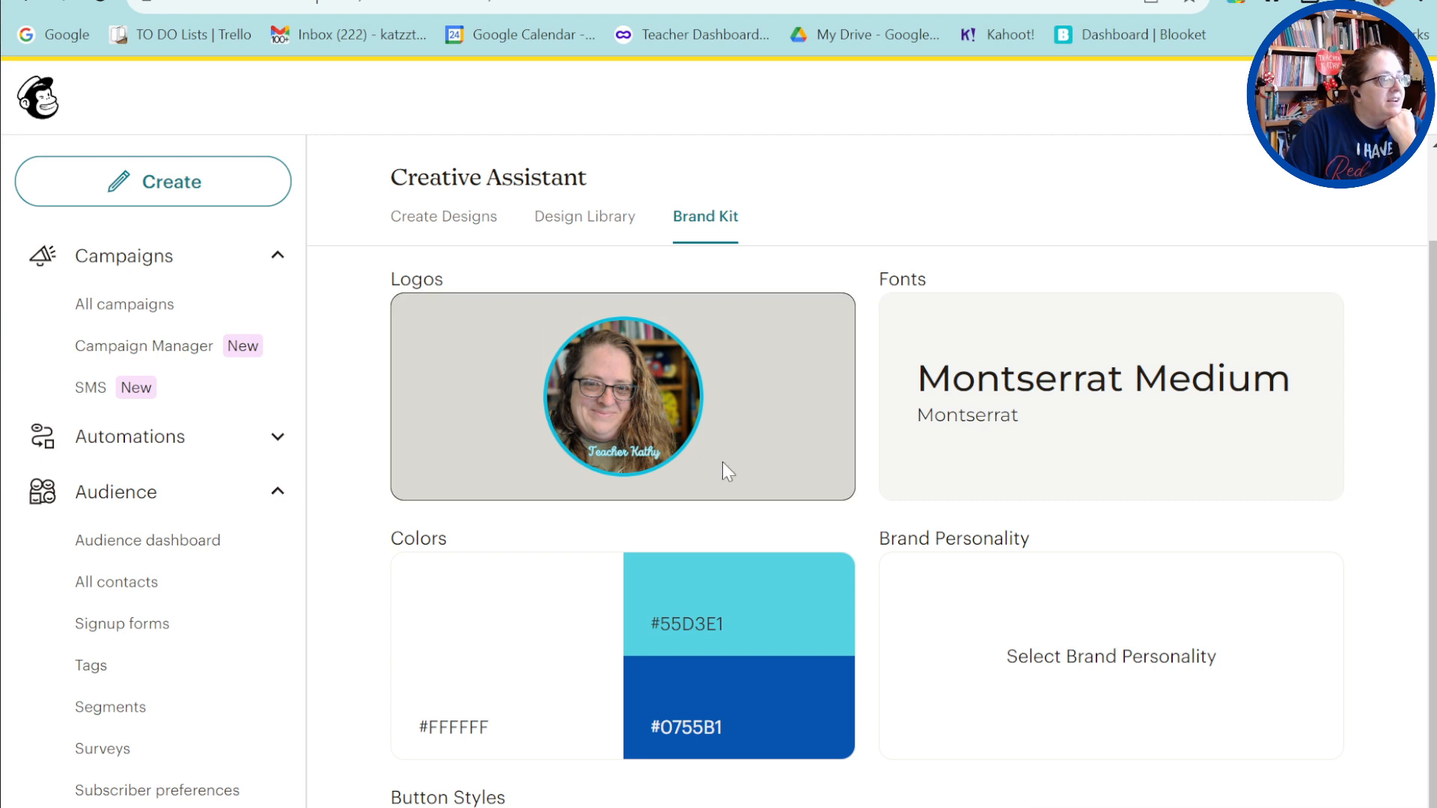
left_click(416, 219)
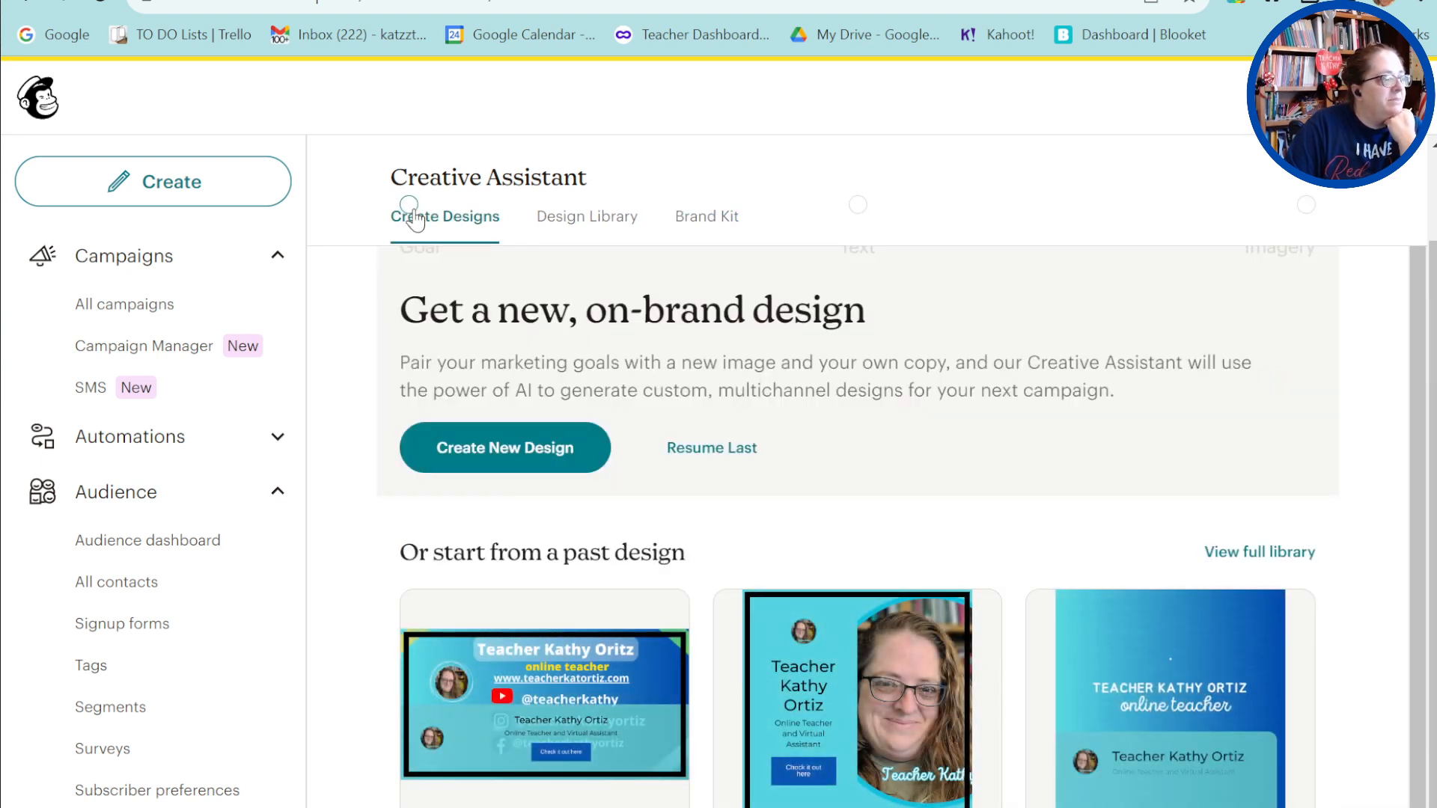